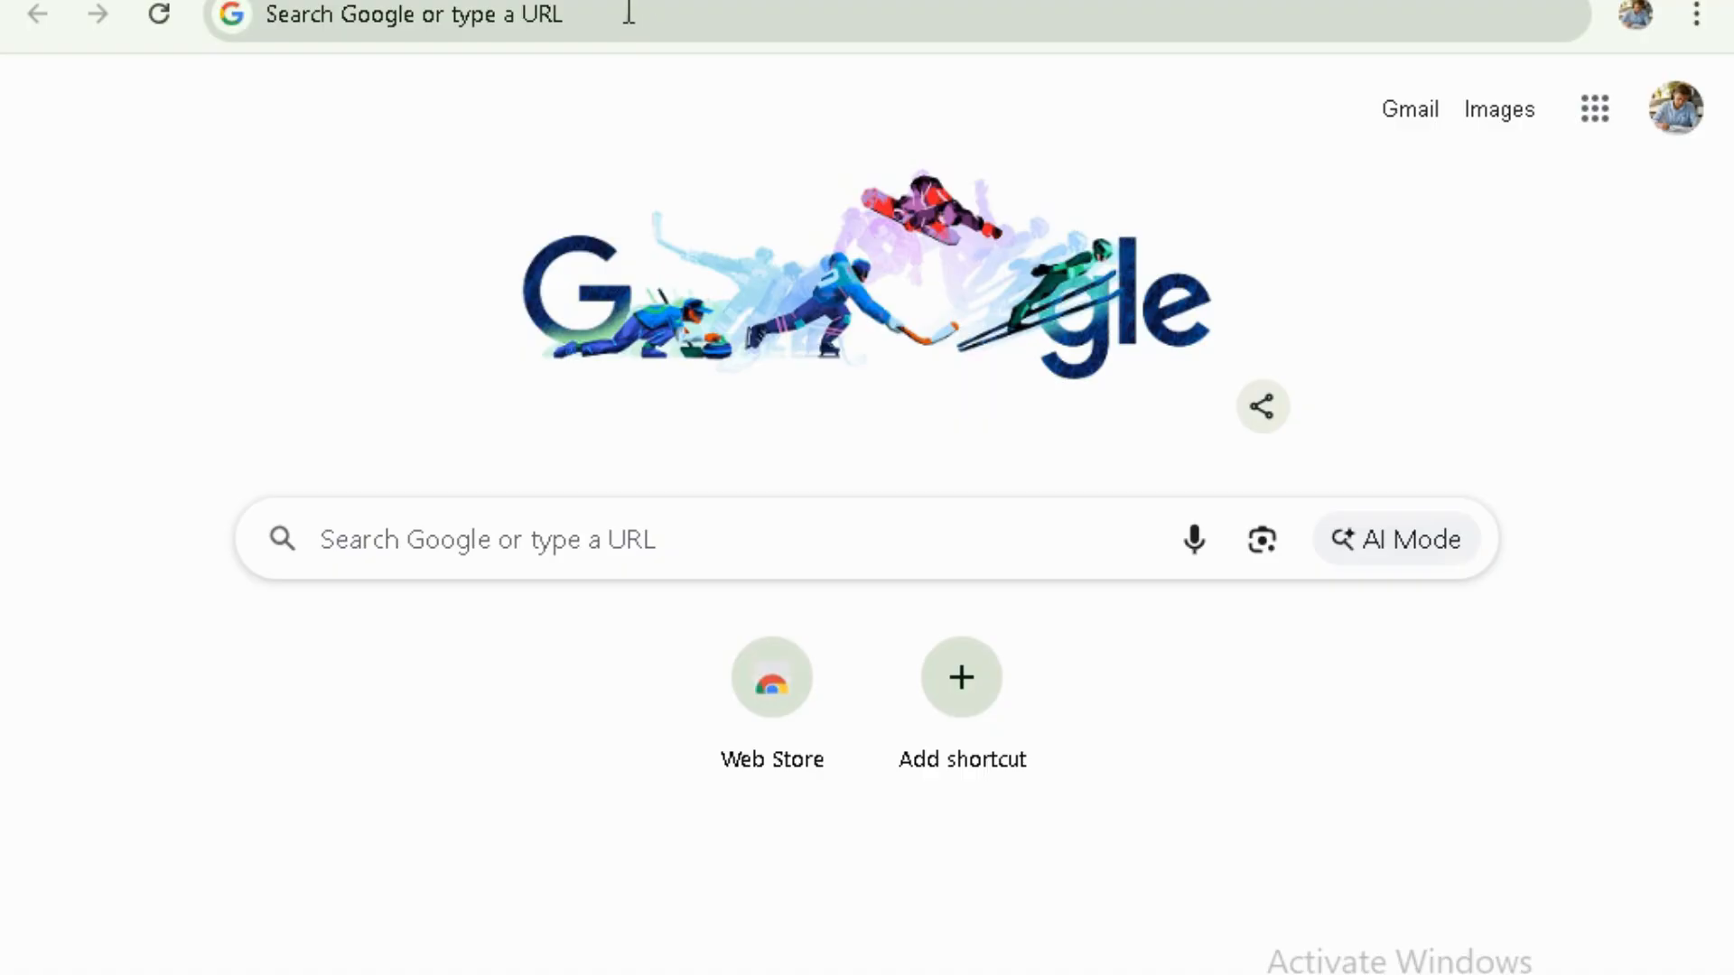
- Search Google for "google ads"
click(638, 22)
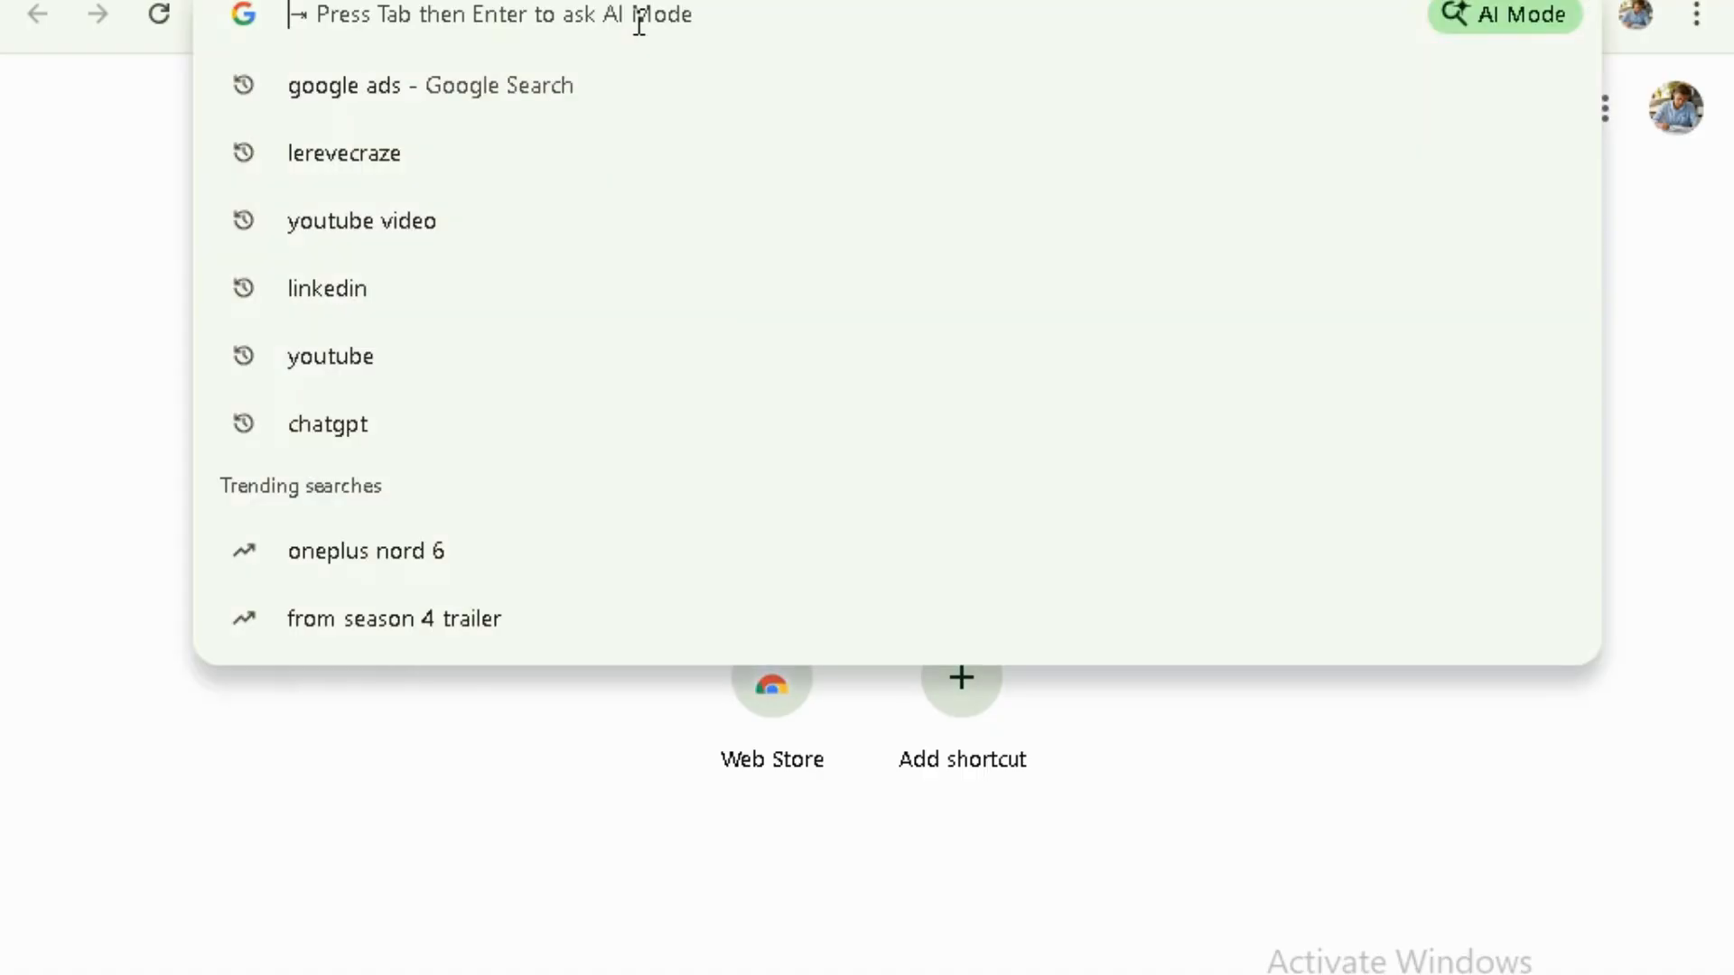
text(google ads)
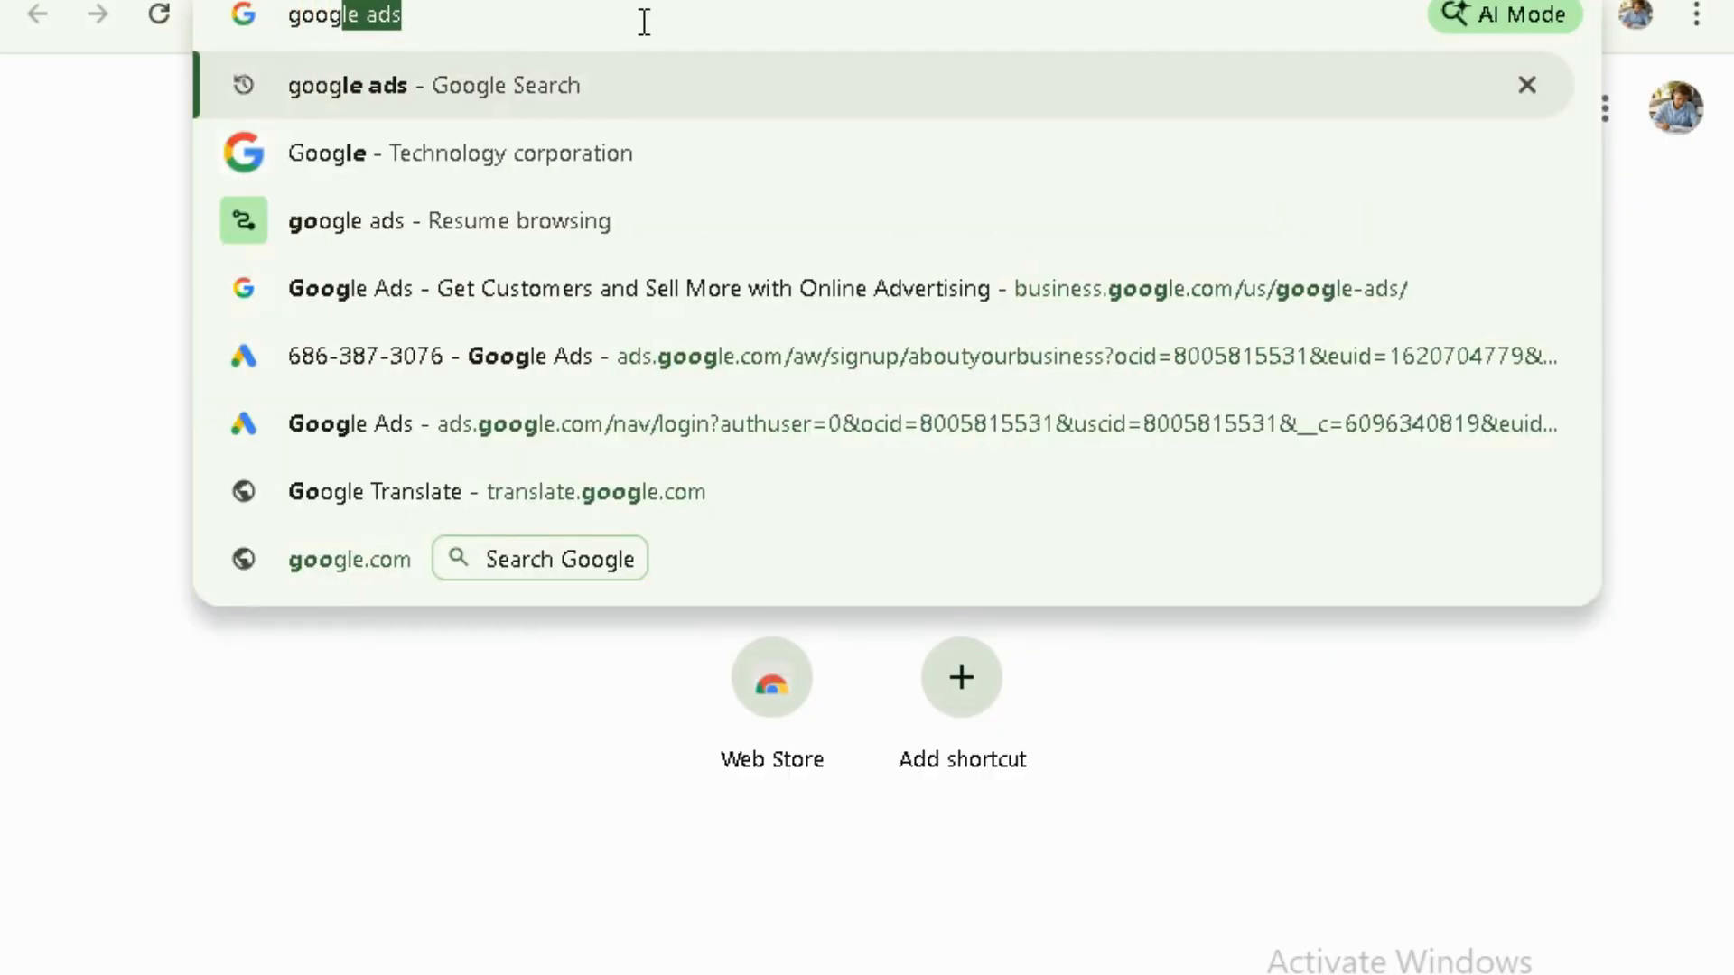
key(Return)
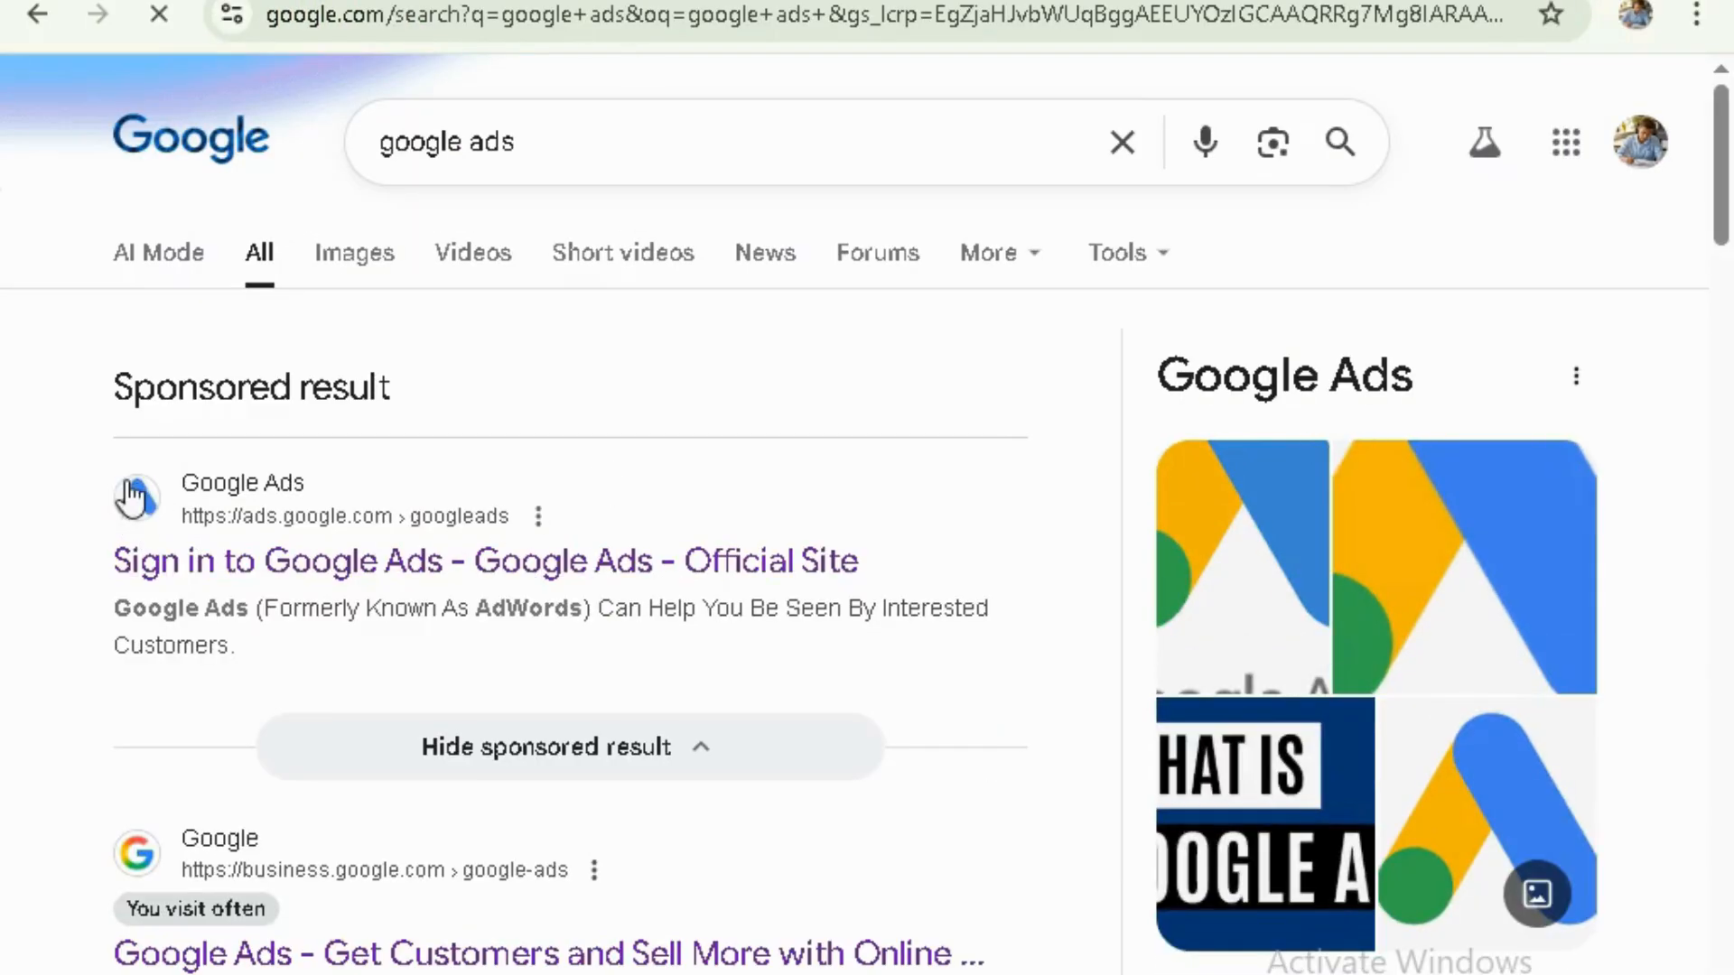
- Open the sponsored Google Ads official site result in a new tab and start the sign-up
right_click(140, 510)
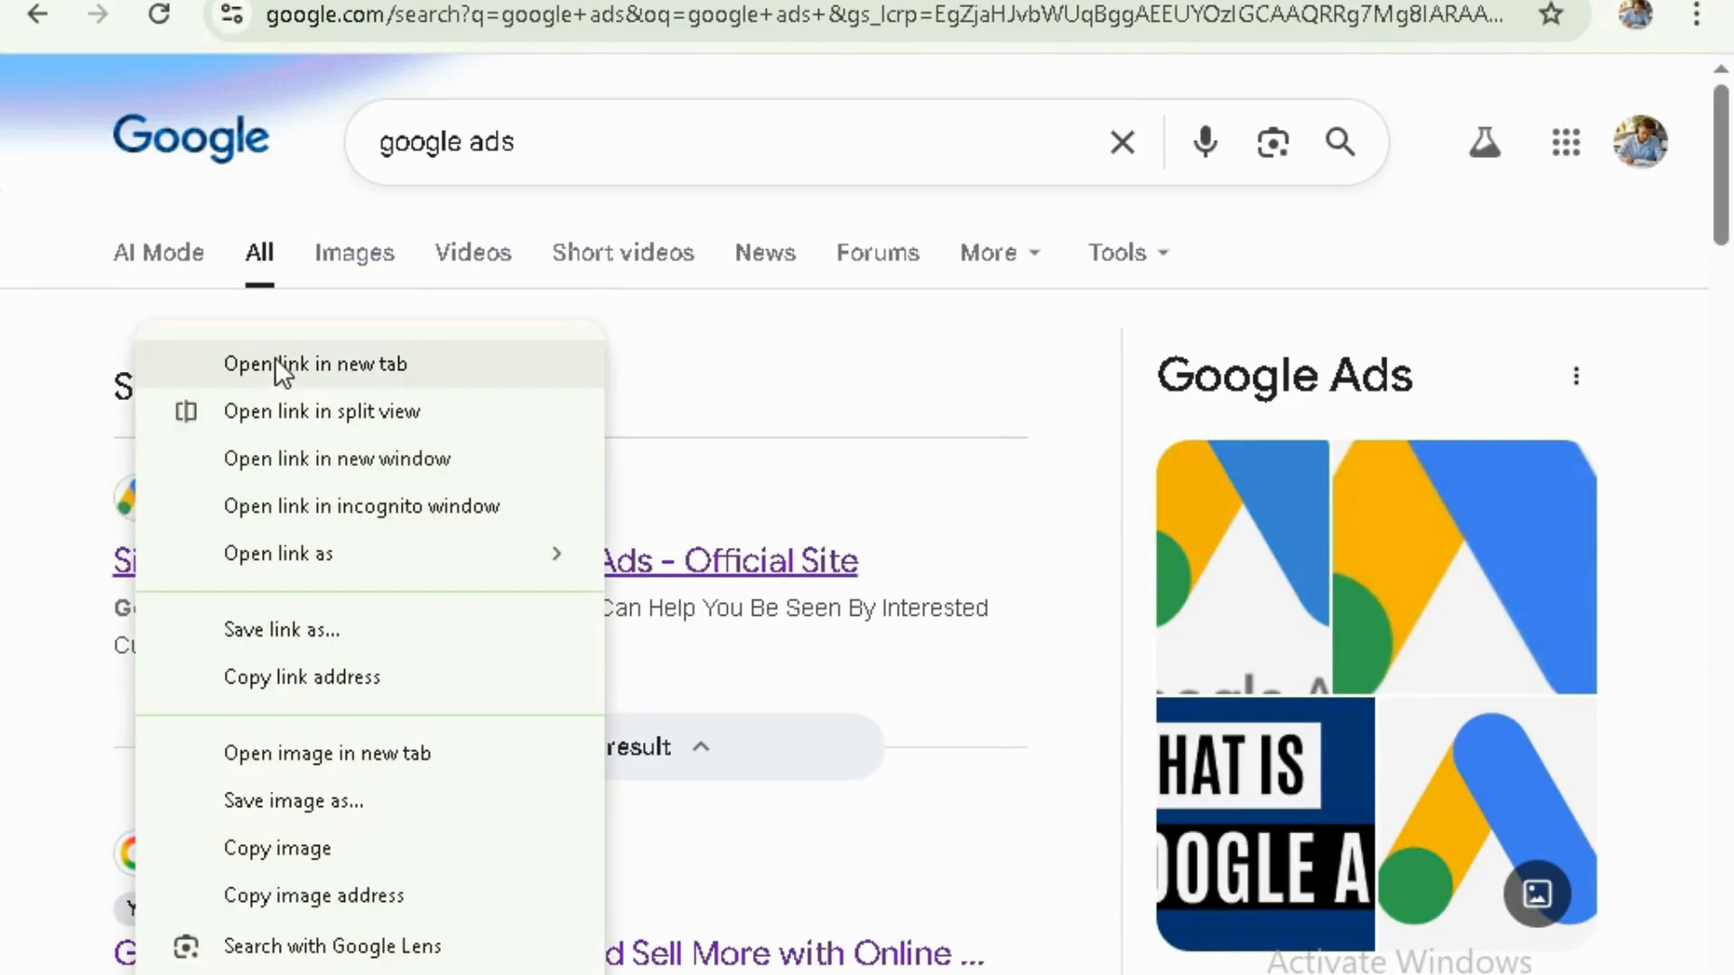
click(323, 349)
key(ctrl+Tab)
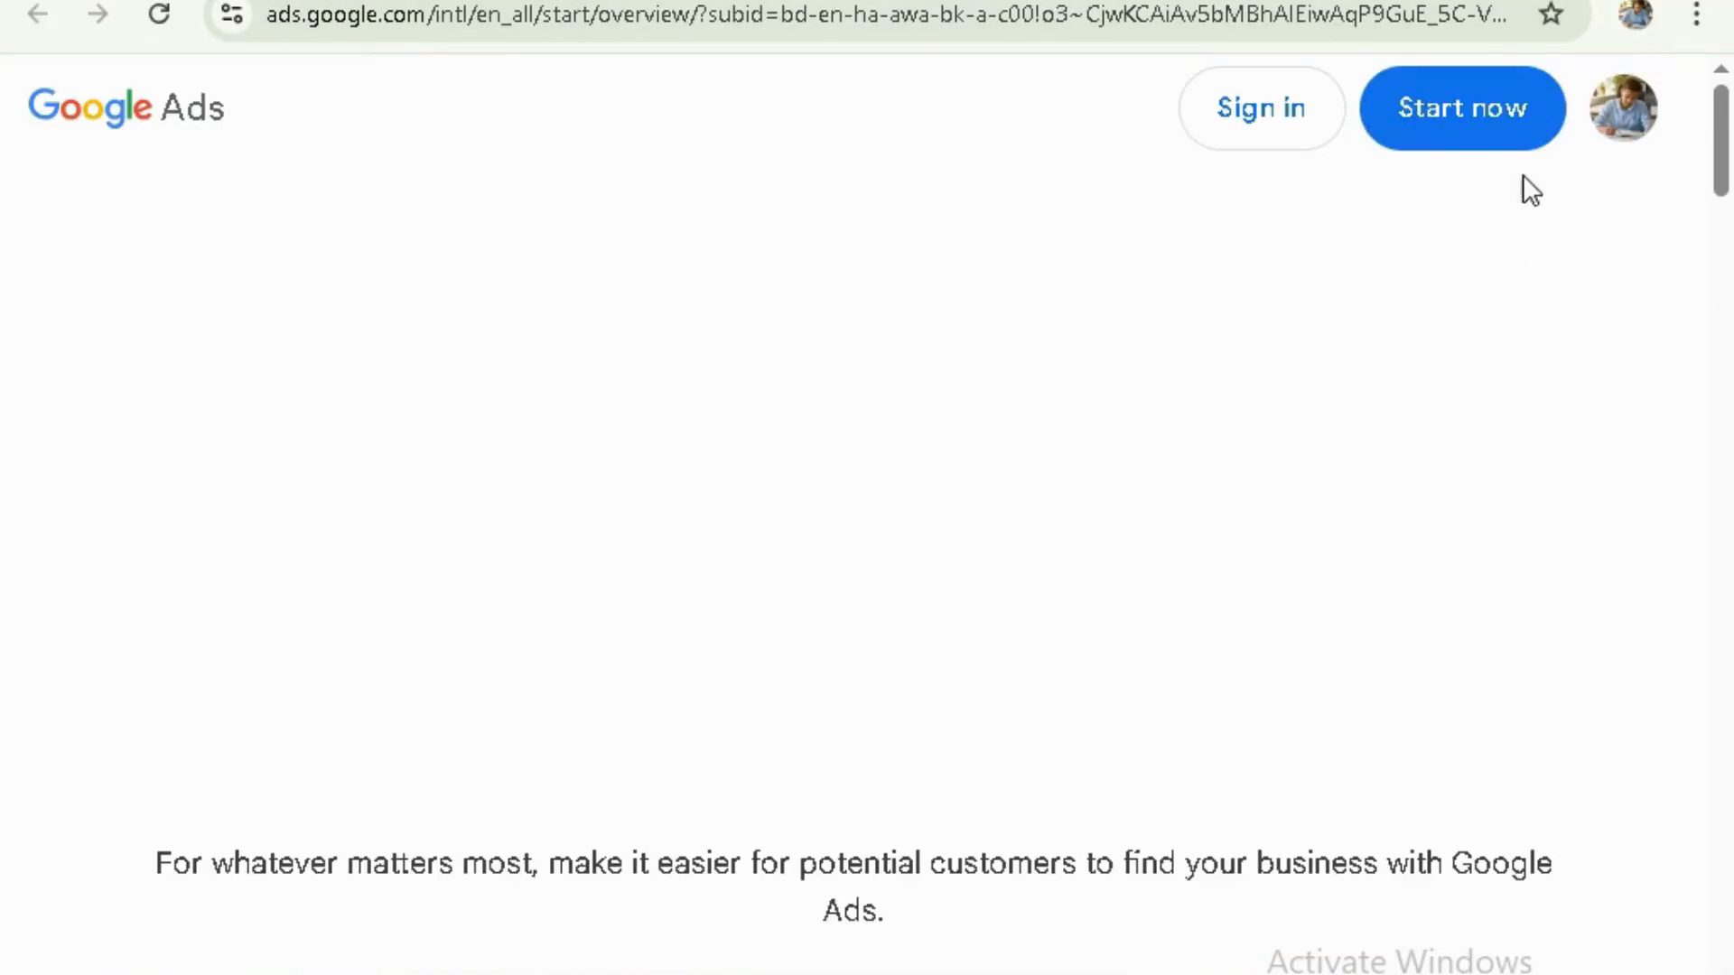
click(1490, 127)
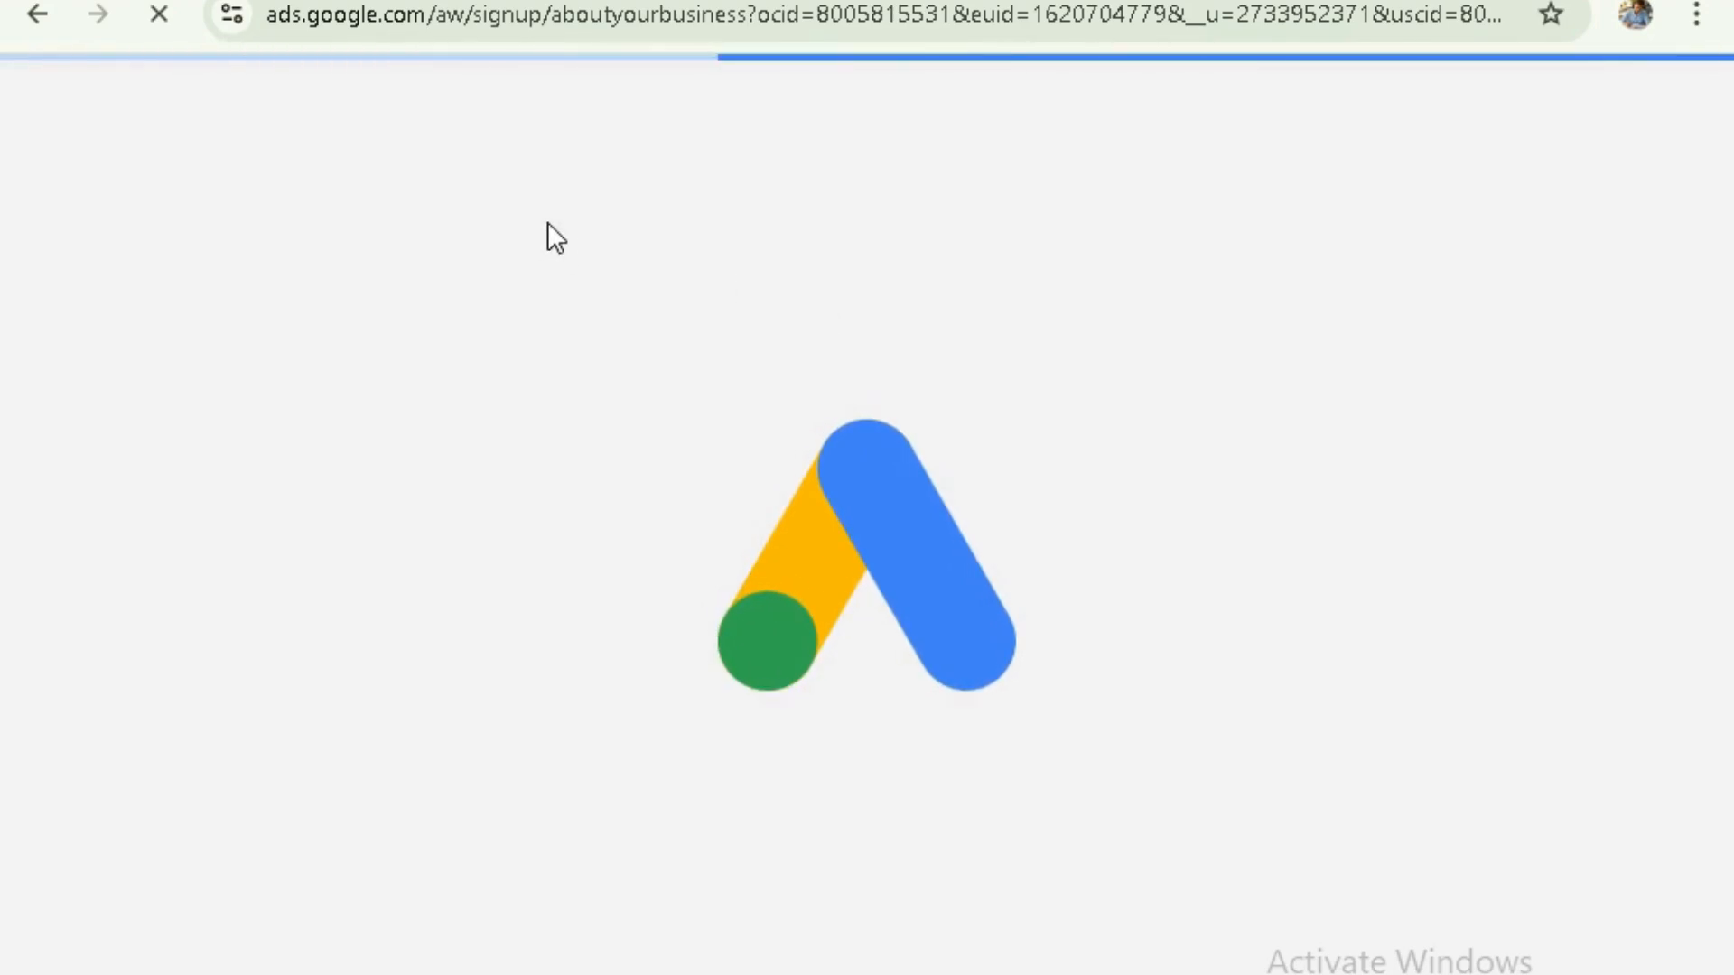
- Replace the business website's landing page URL with the address of the current sign-up page and proceed
scroll(918, 592, down, 2)
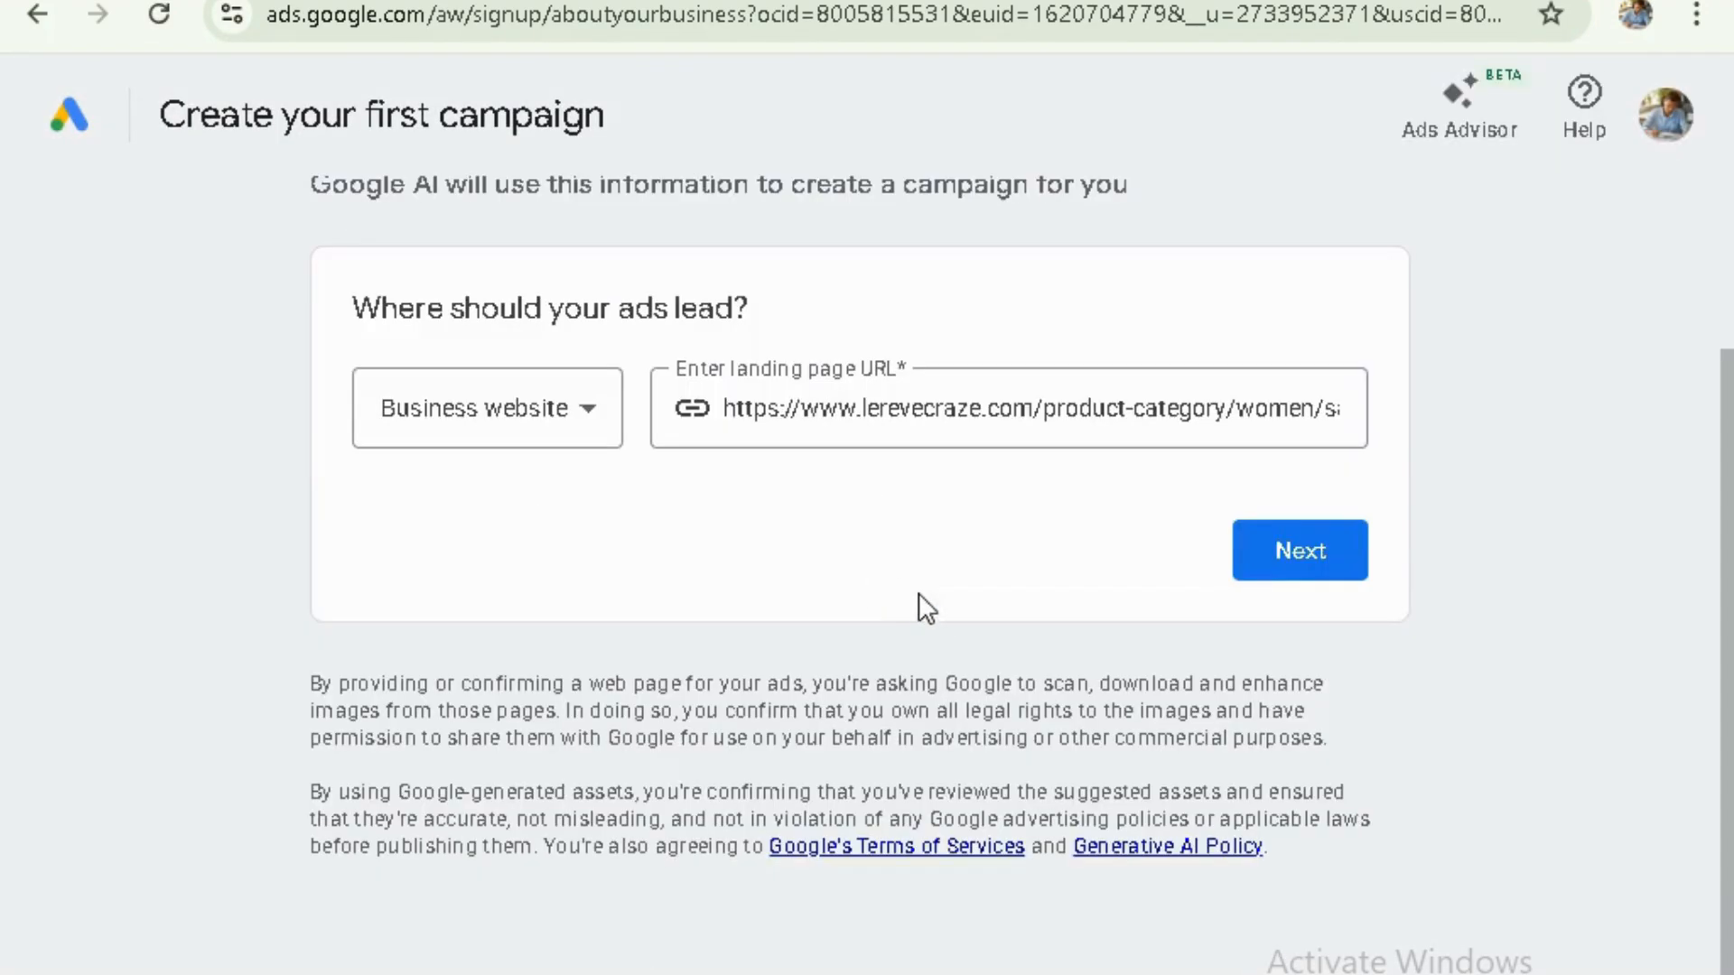
double_click(926, 404)
key(ctrl+a)
key(BackSpace)
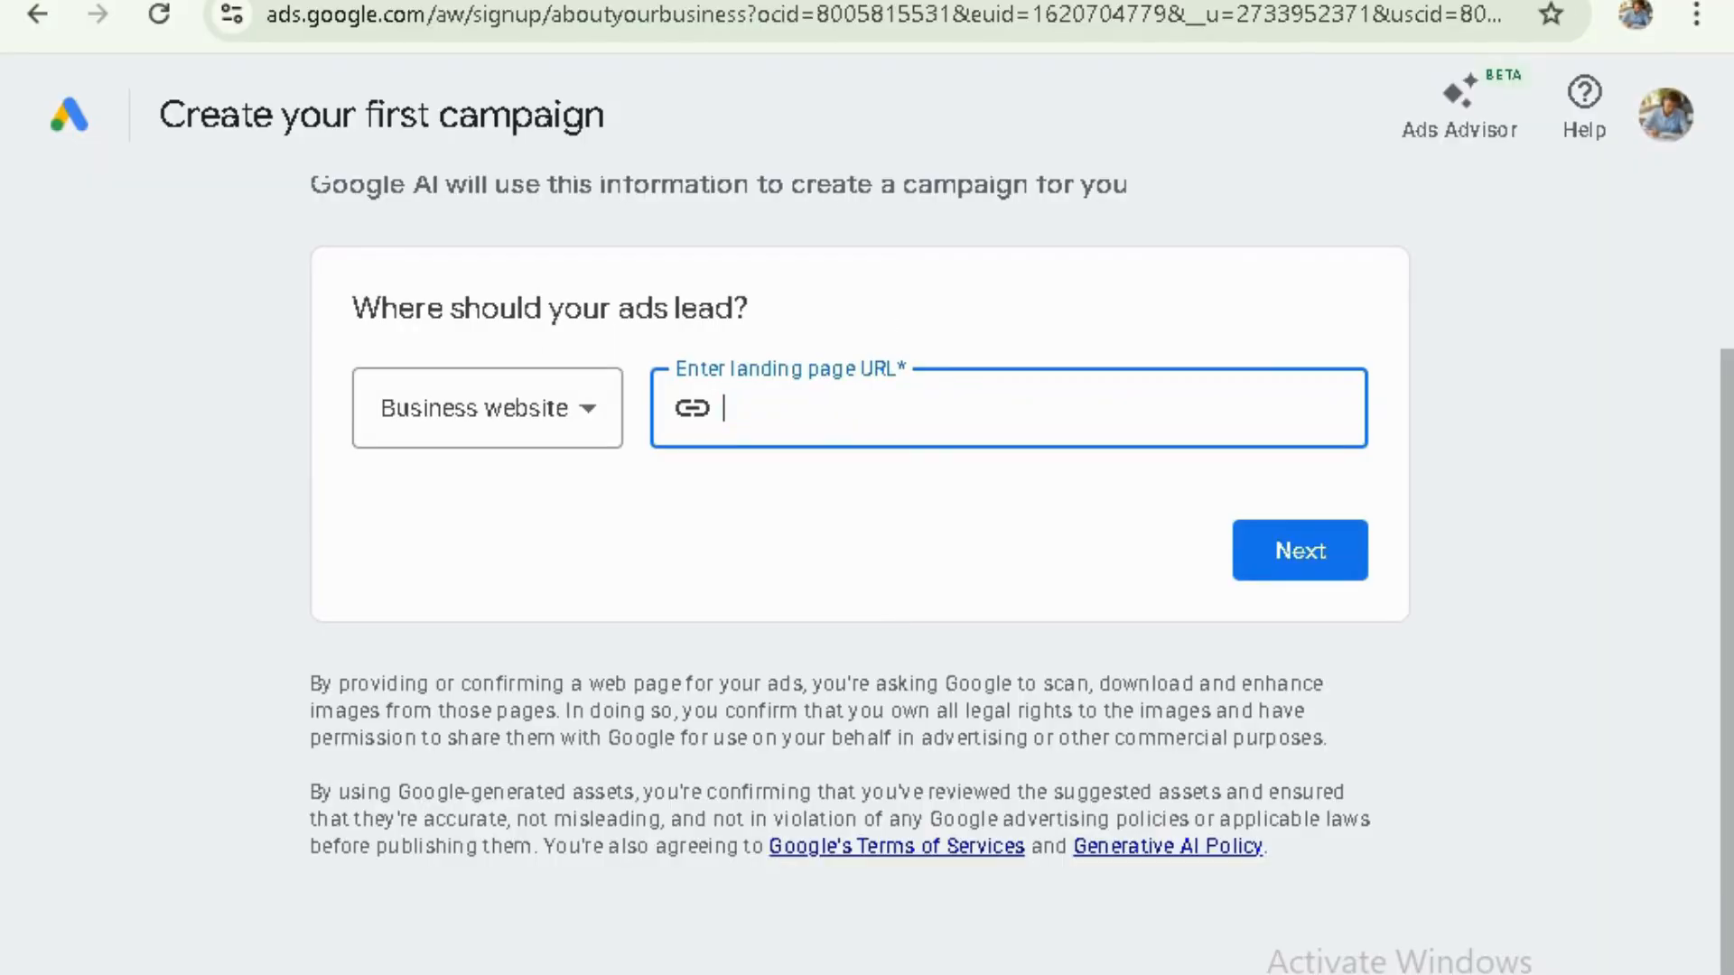
click(579, 25)
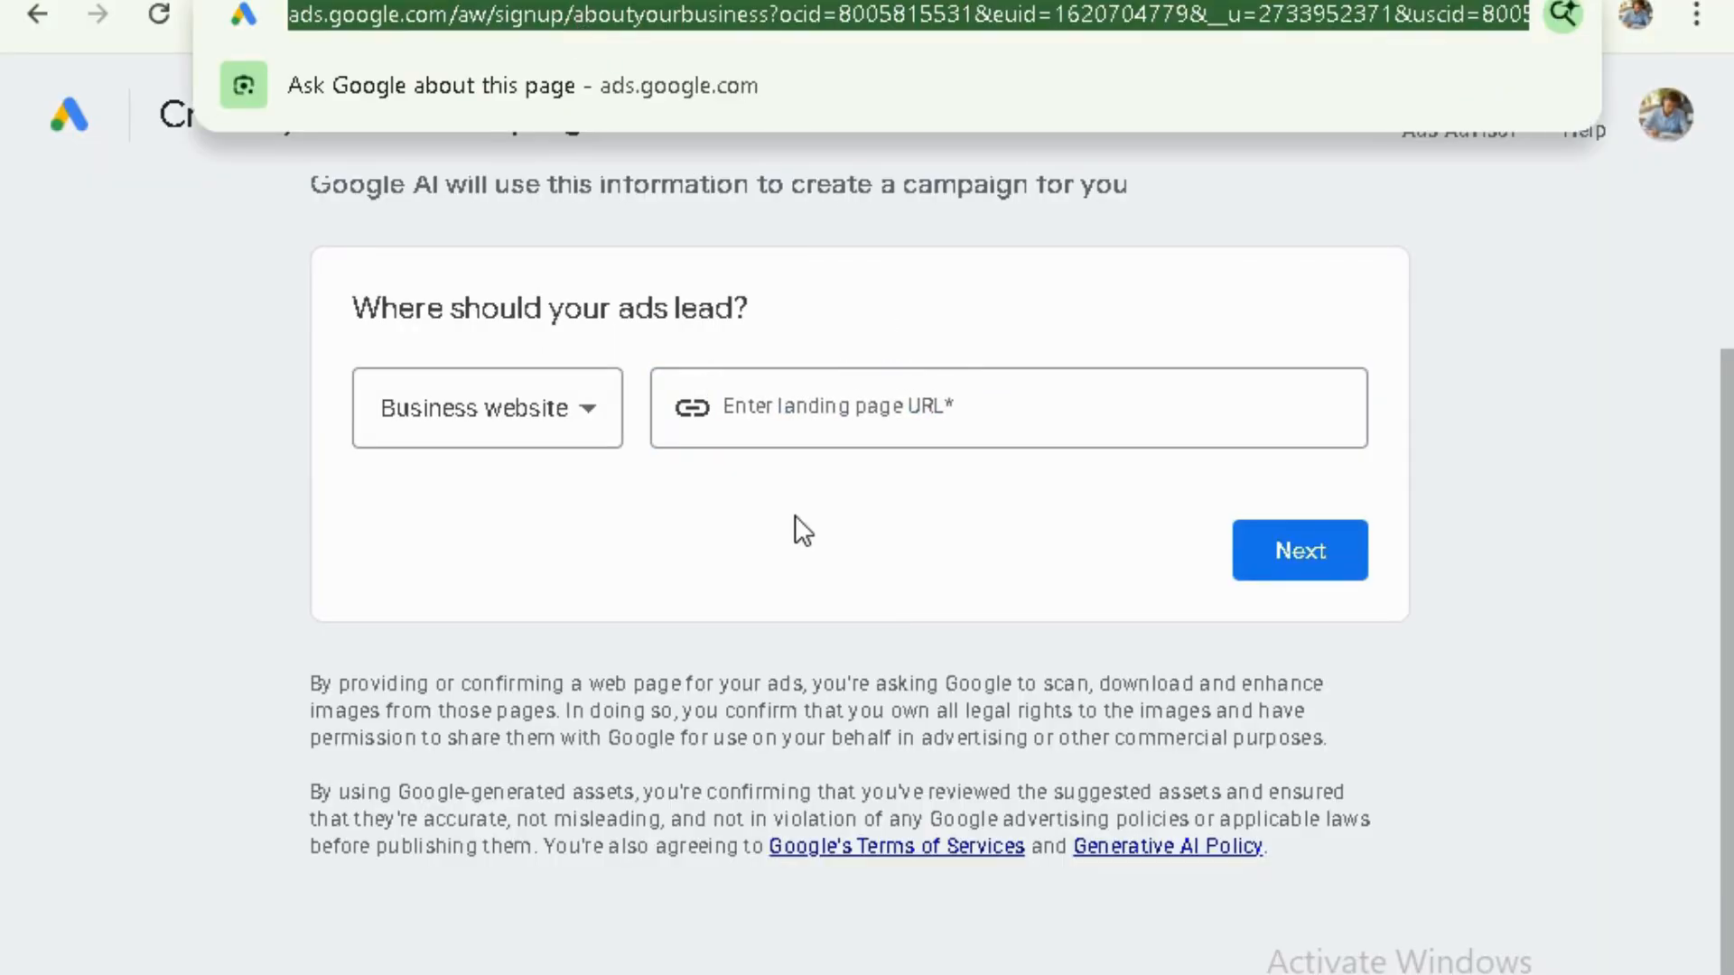
click(793, 402)
key(ctrl+v)
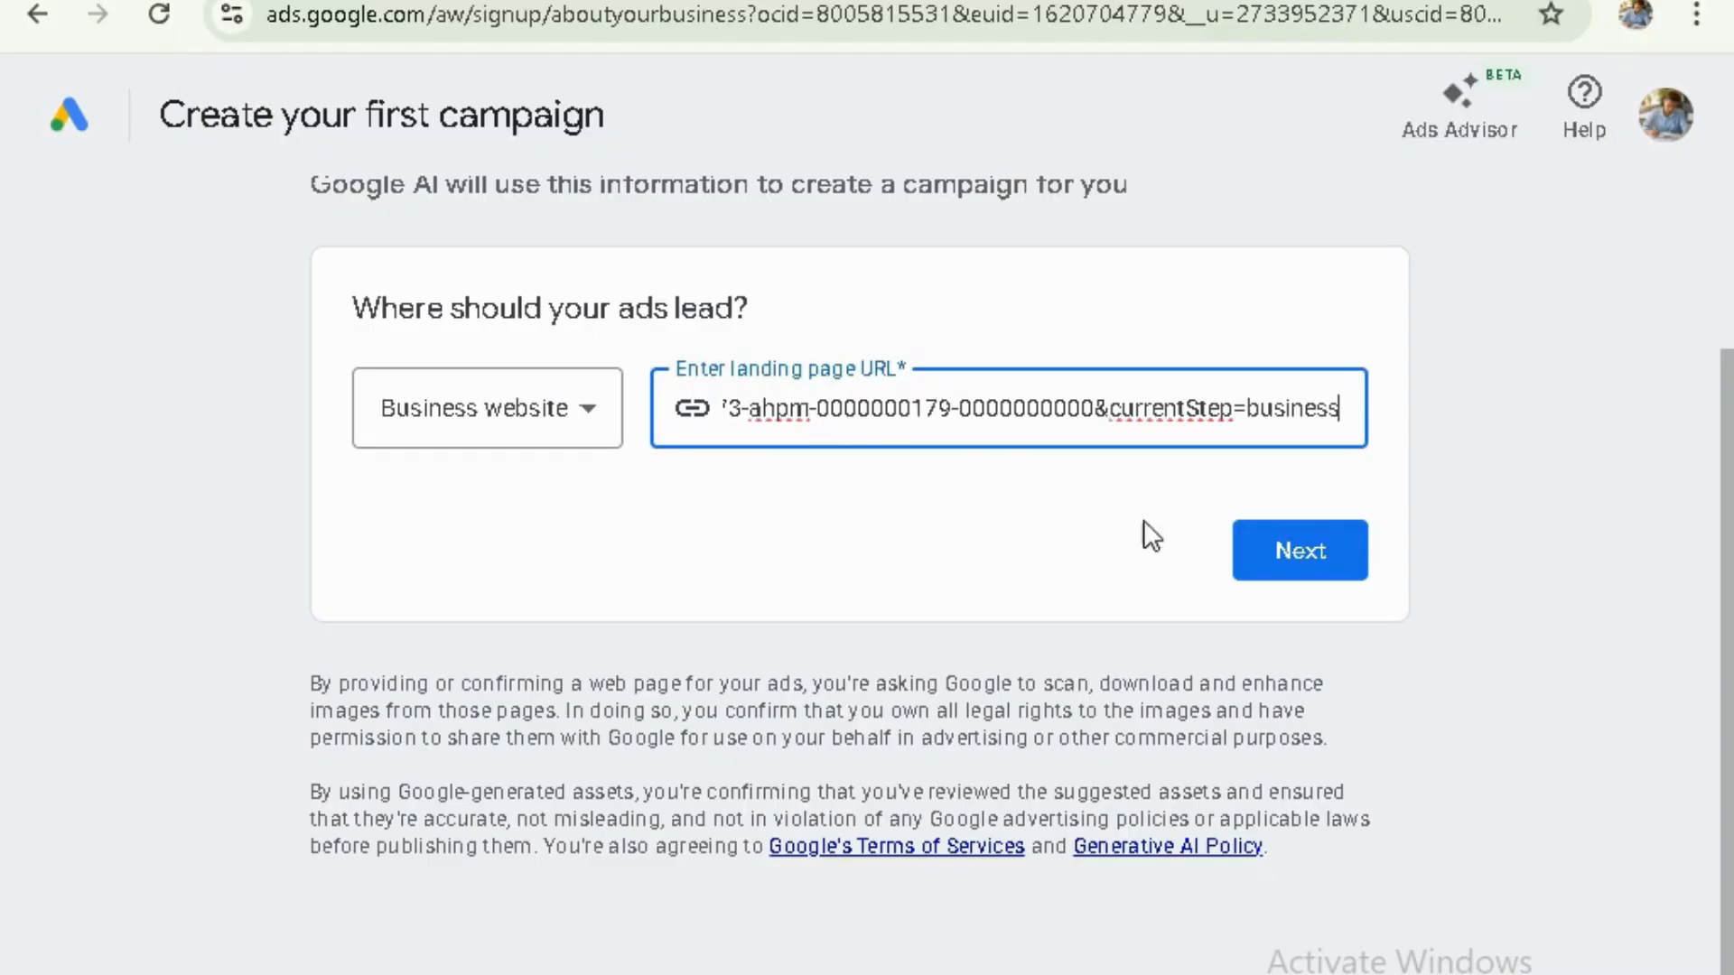
click(1265, 557)
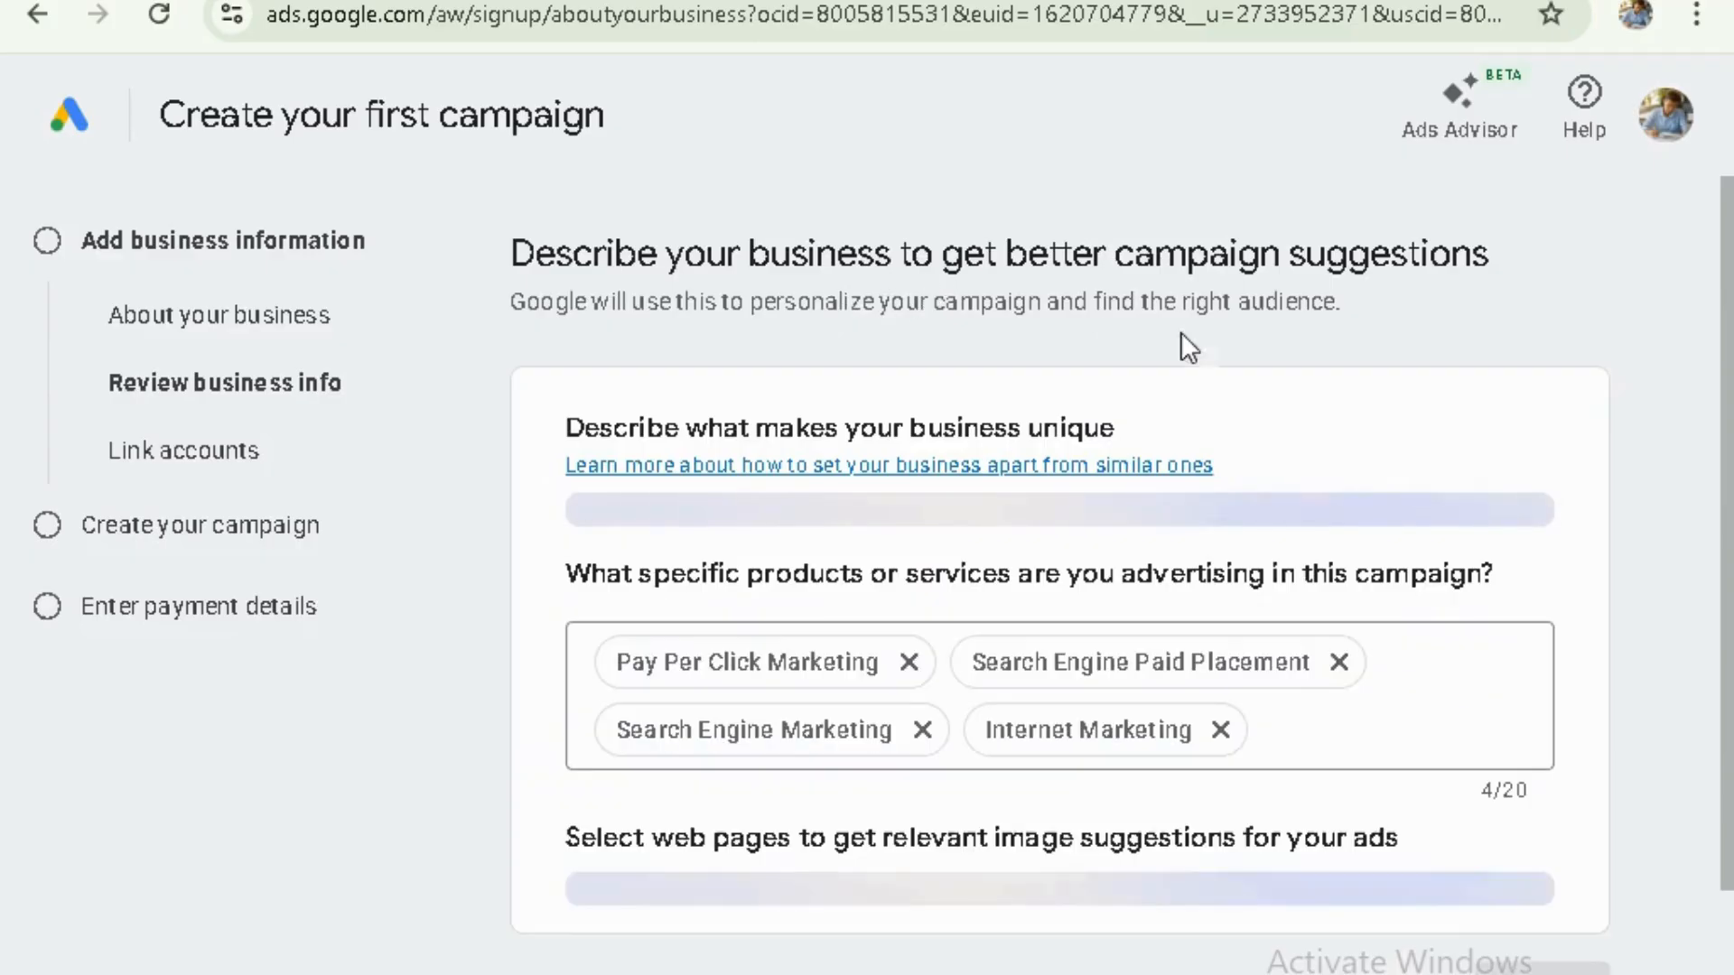
- Accept the suggested business description, advertised services and web page selection, and proceed to account linking
scroll(881, 627, down, 3)
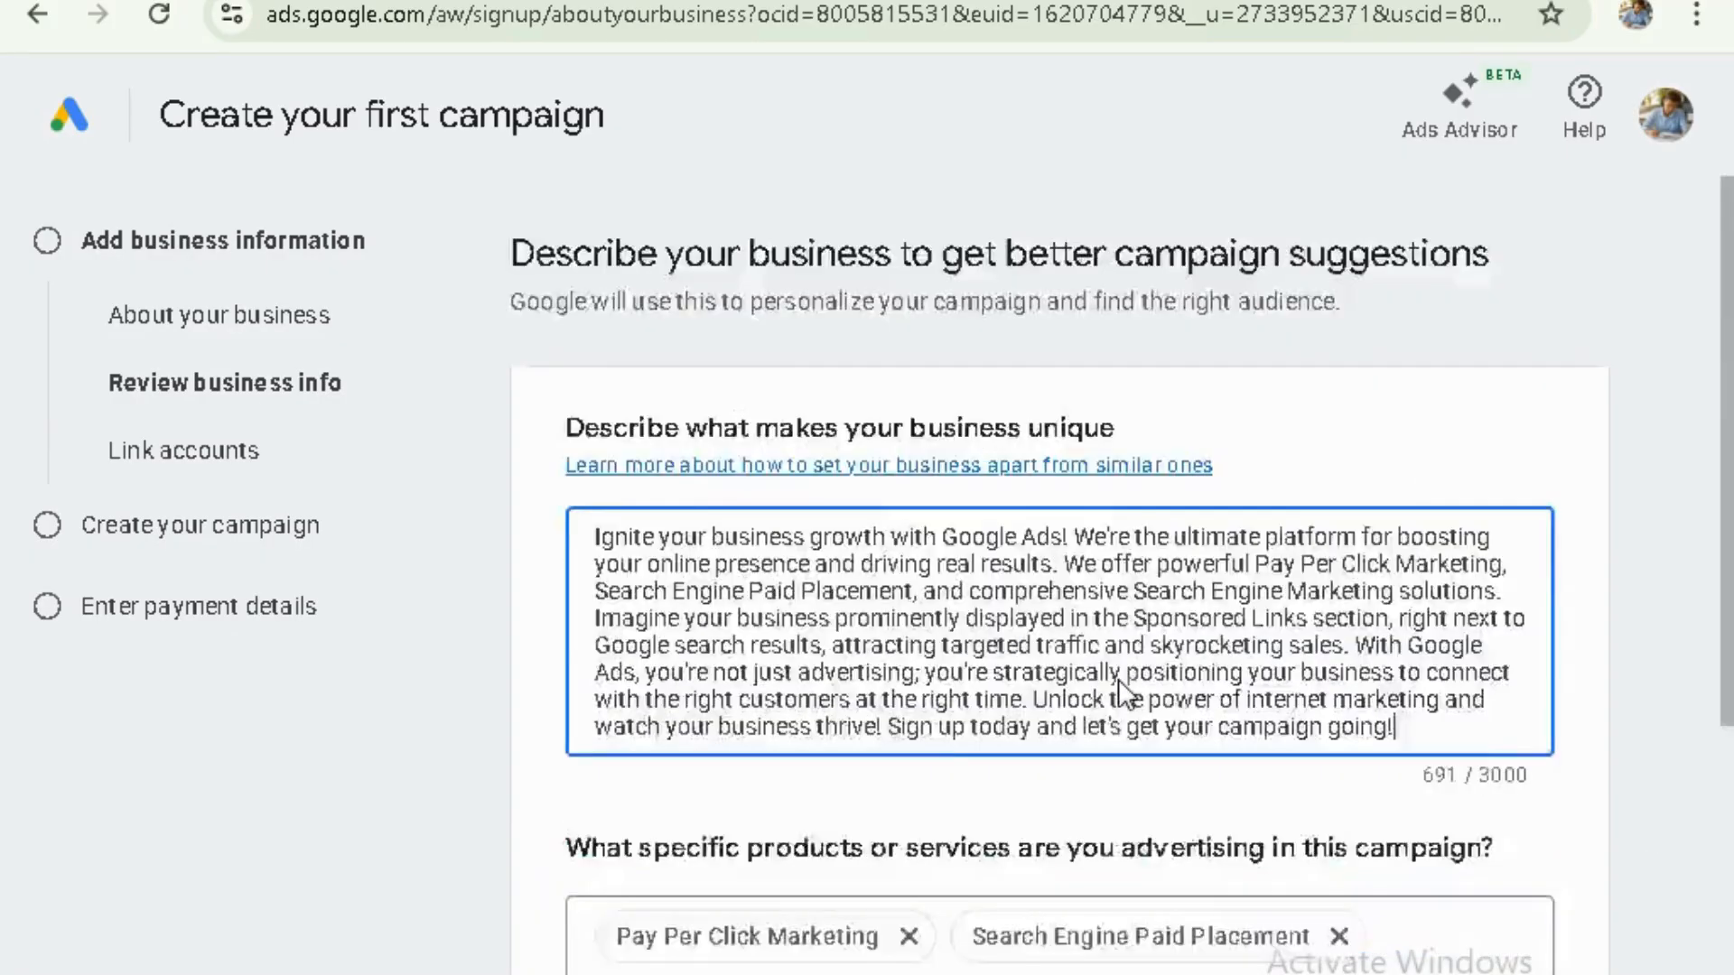
scroll(1118, 679, down, 4)
click(1541, 930)
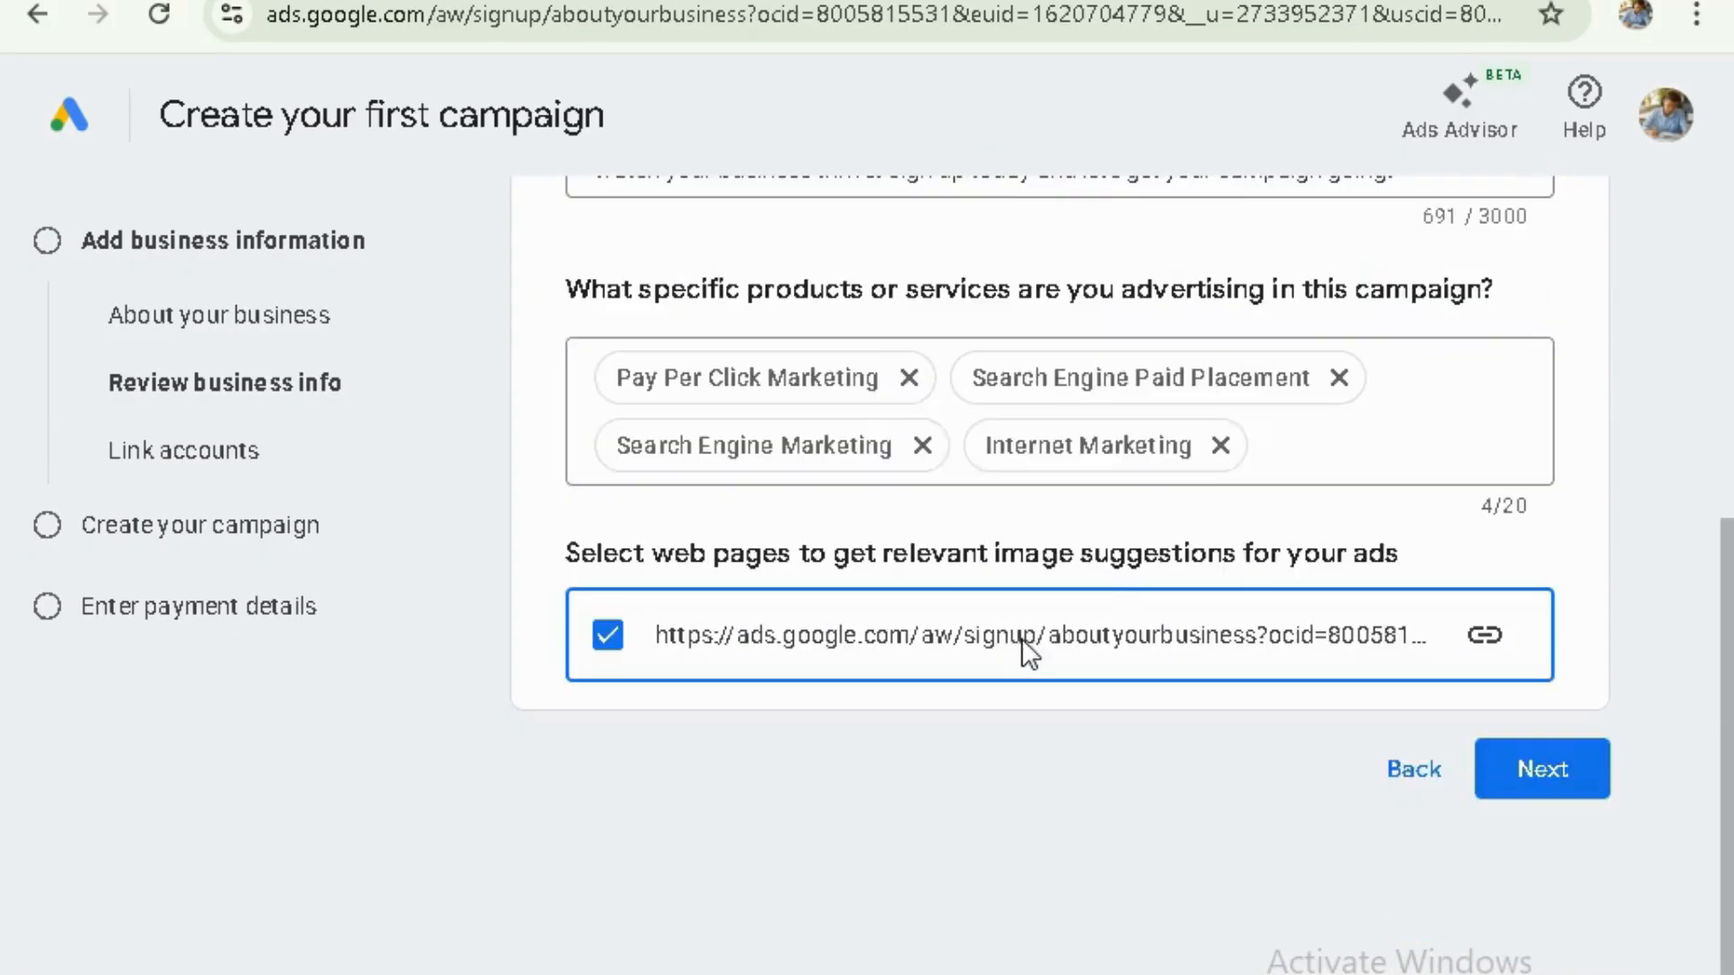
- Skip linking accounts and skip choosing a campaign goal
scroll(890, 549, down, 2)
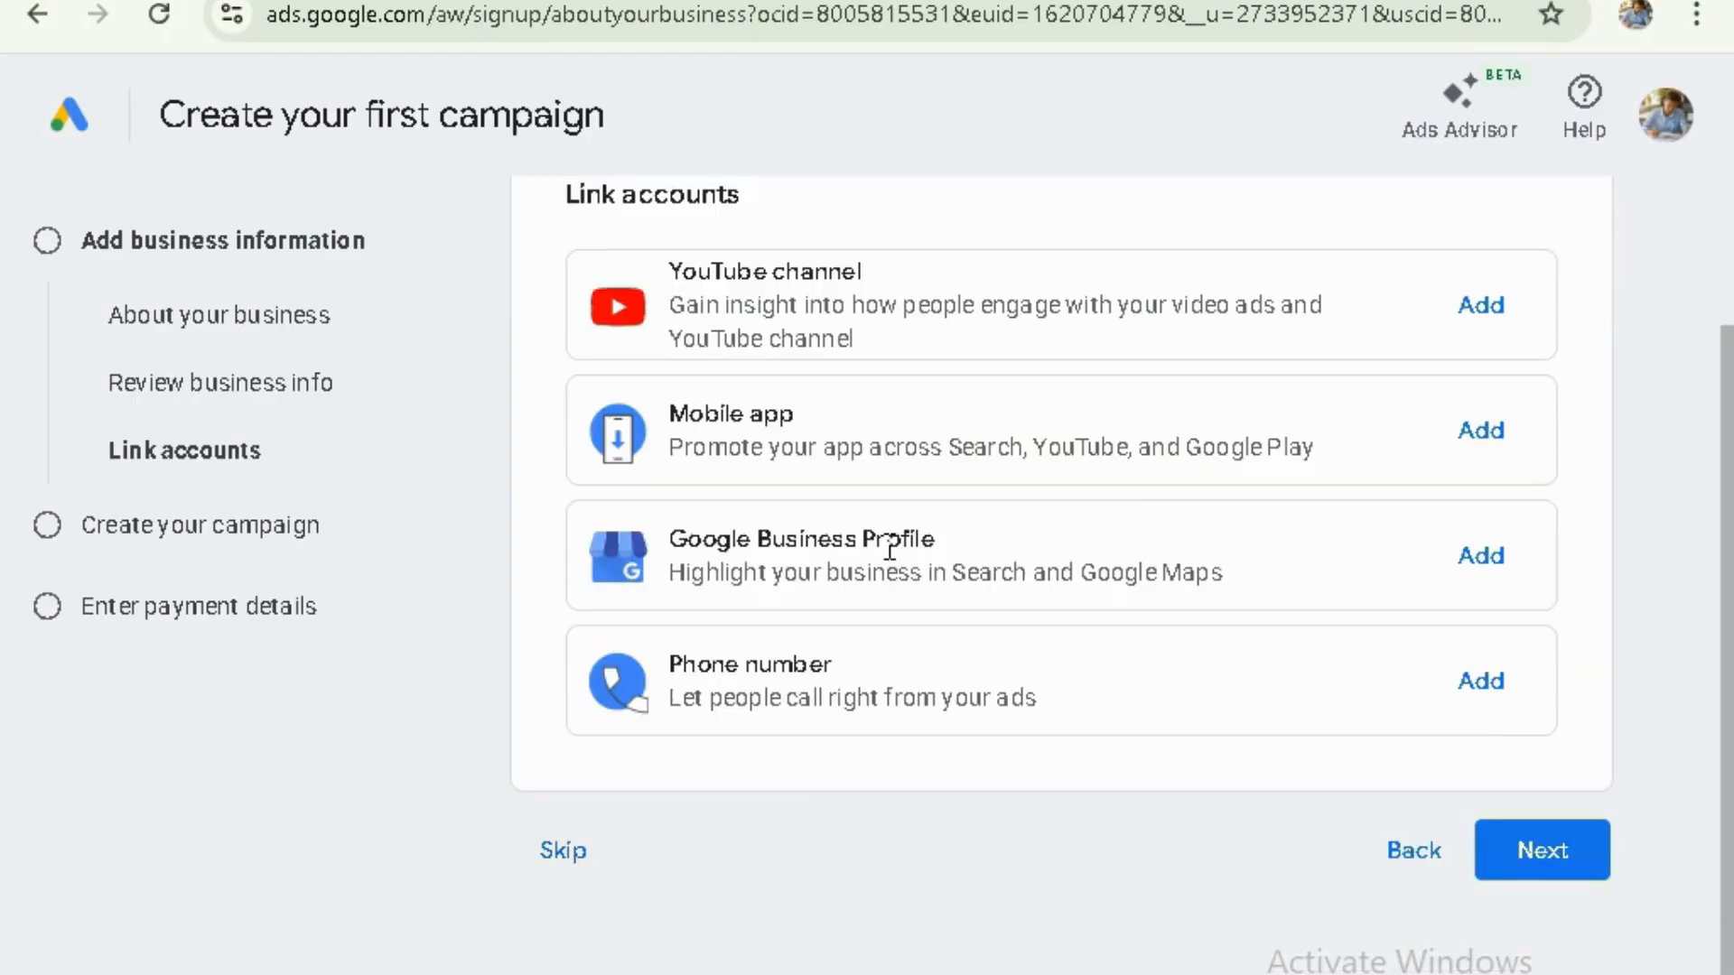
click(567, 856)
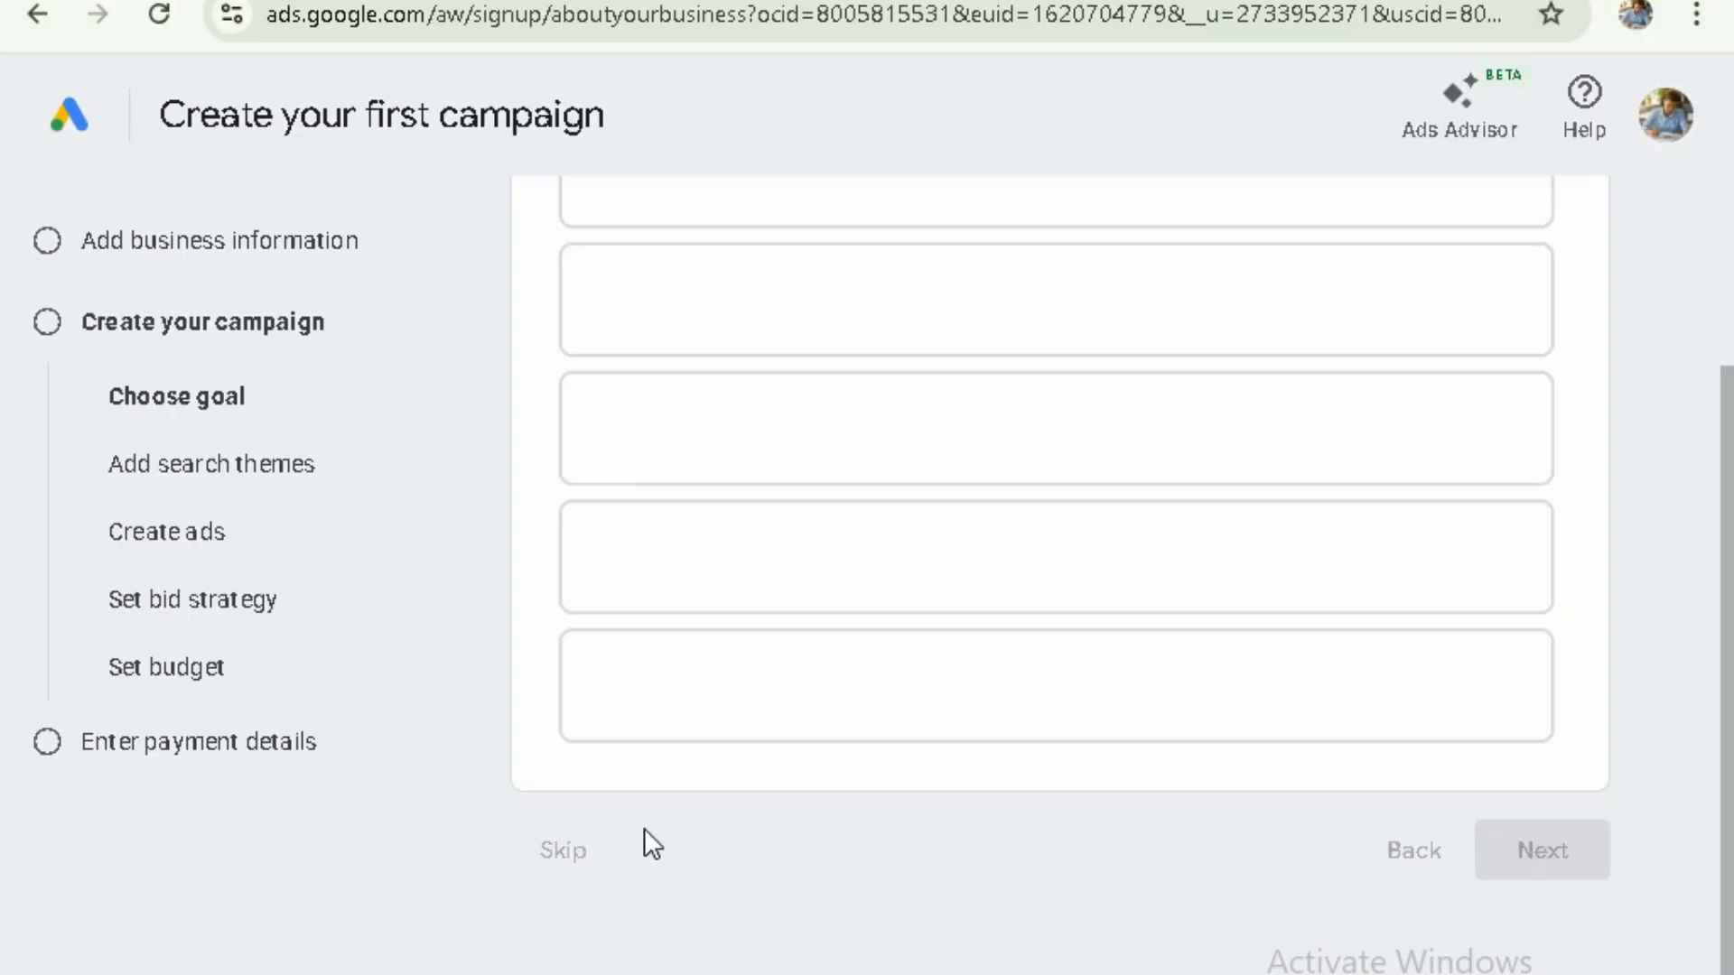
scroll(633, 894, down, 4)
click(596, 583)
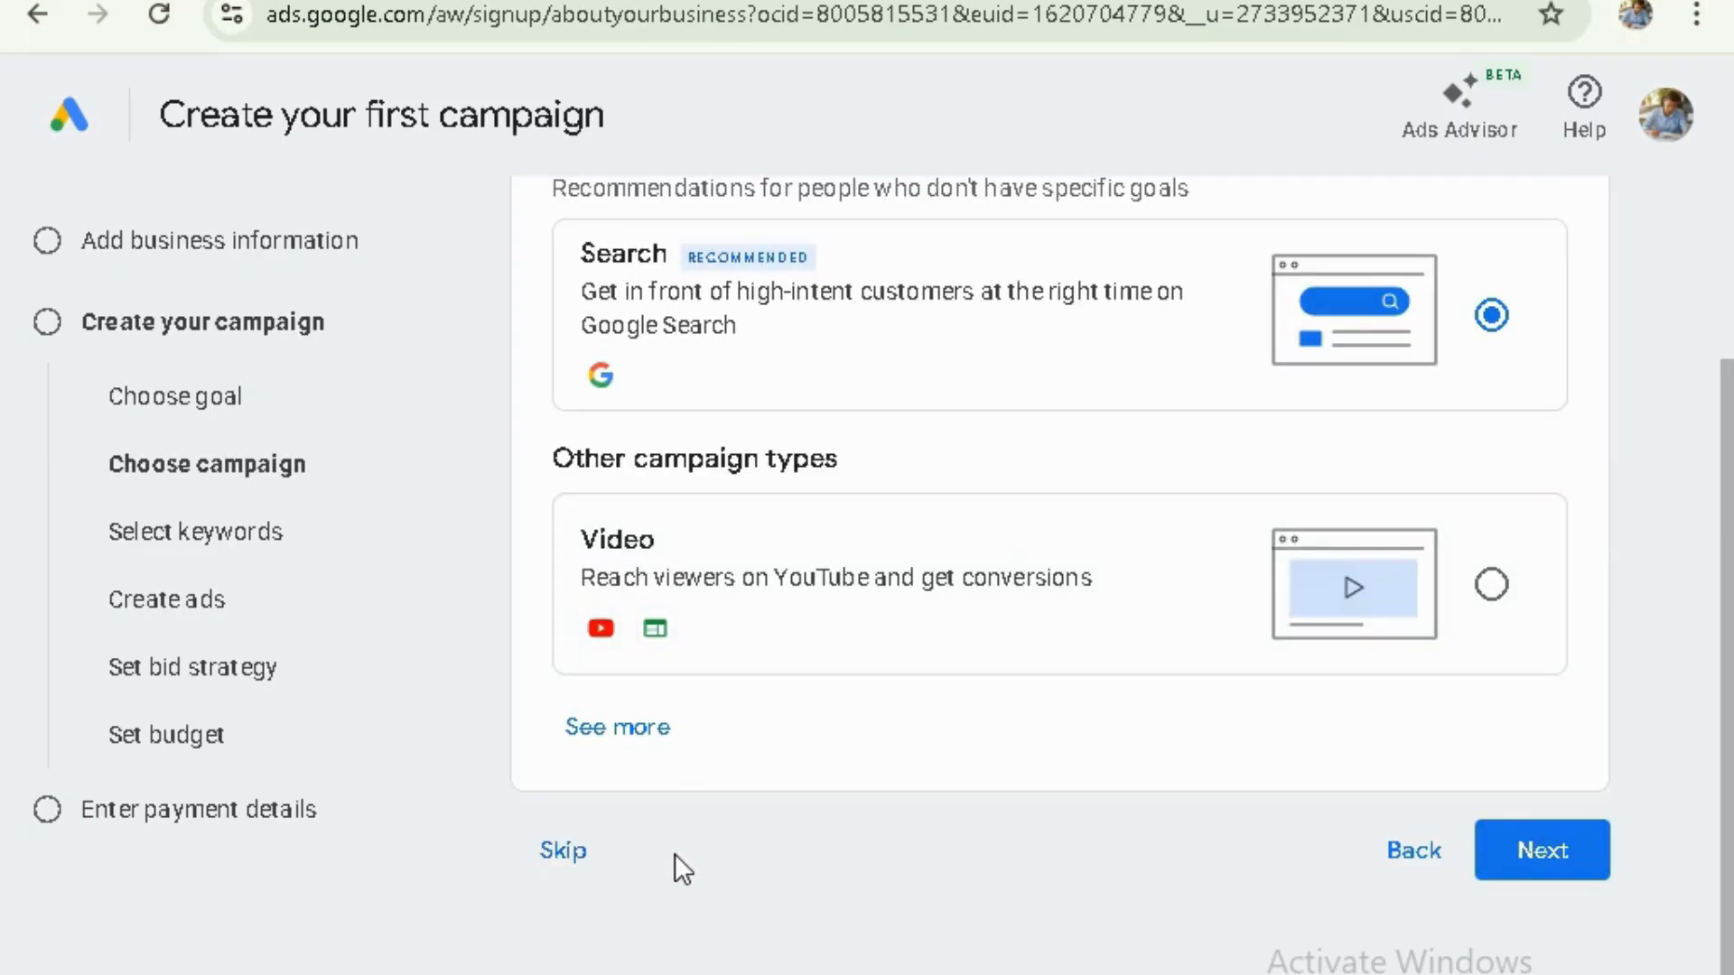
- Leave campaign creation, review the preset billing country, time zone and currency, and continue to the payment settings
click(573, 858)
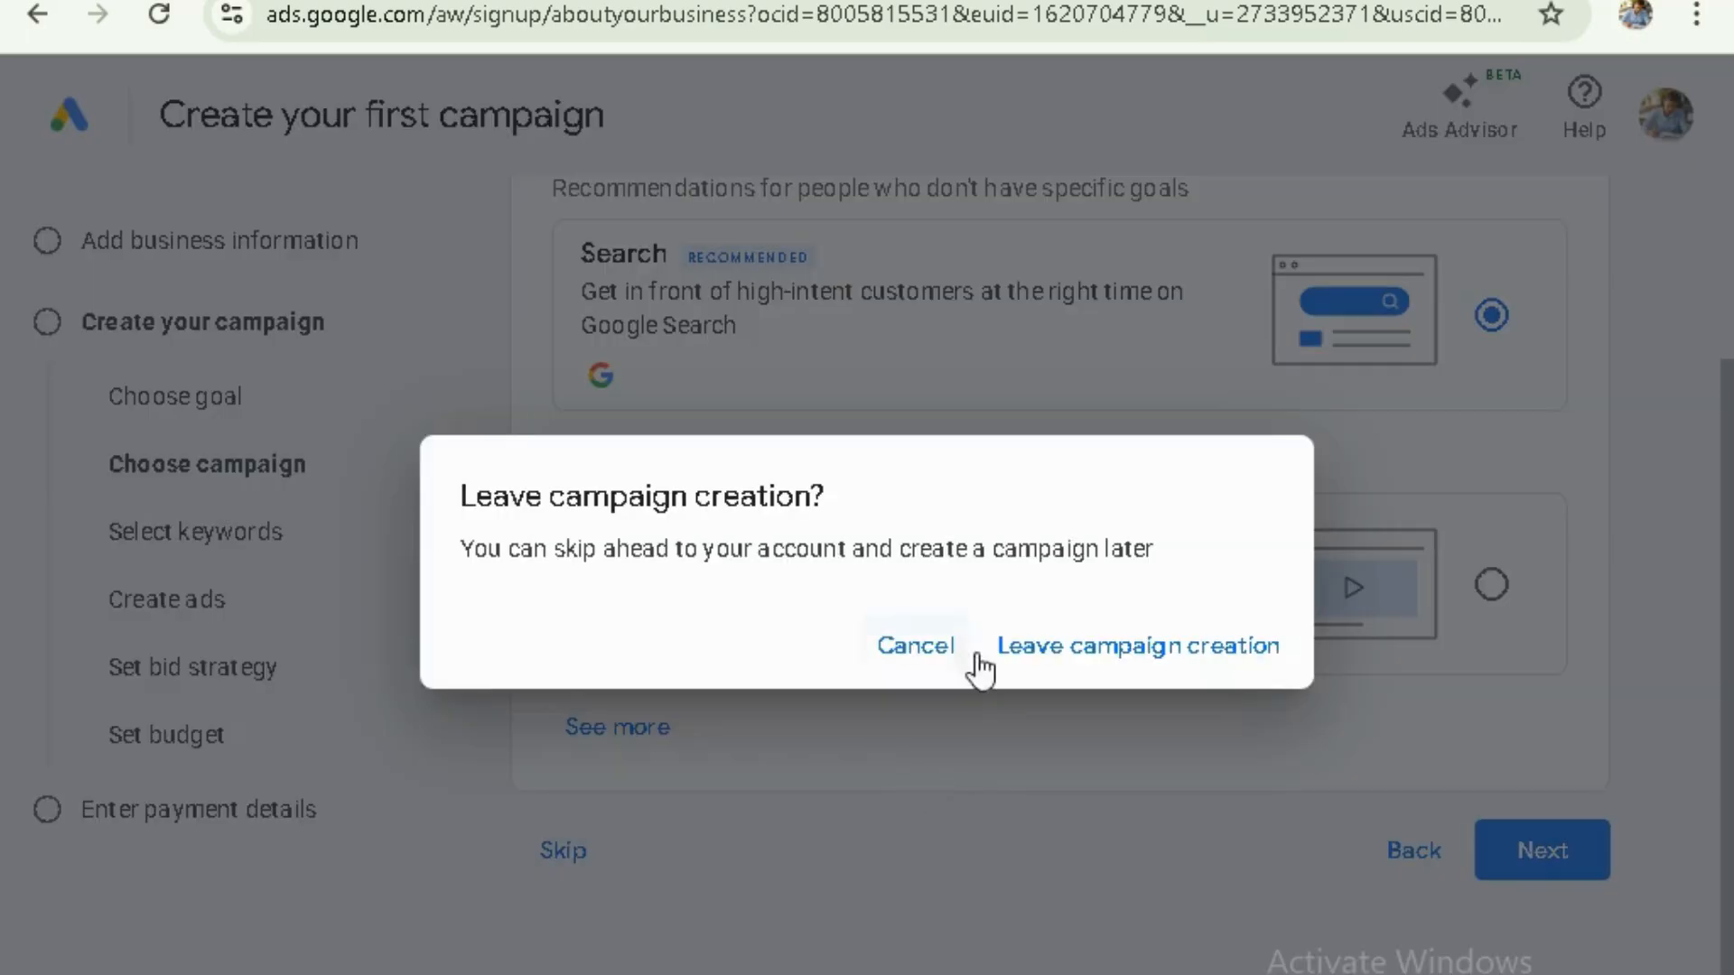
click(1088, 662)
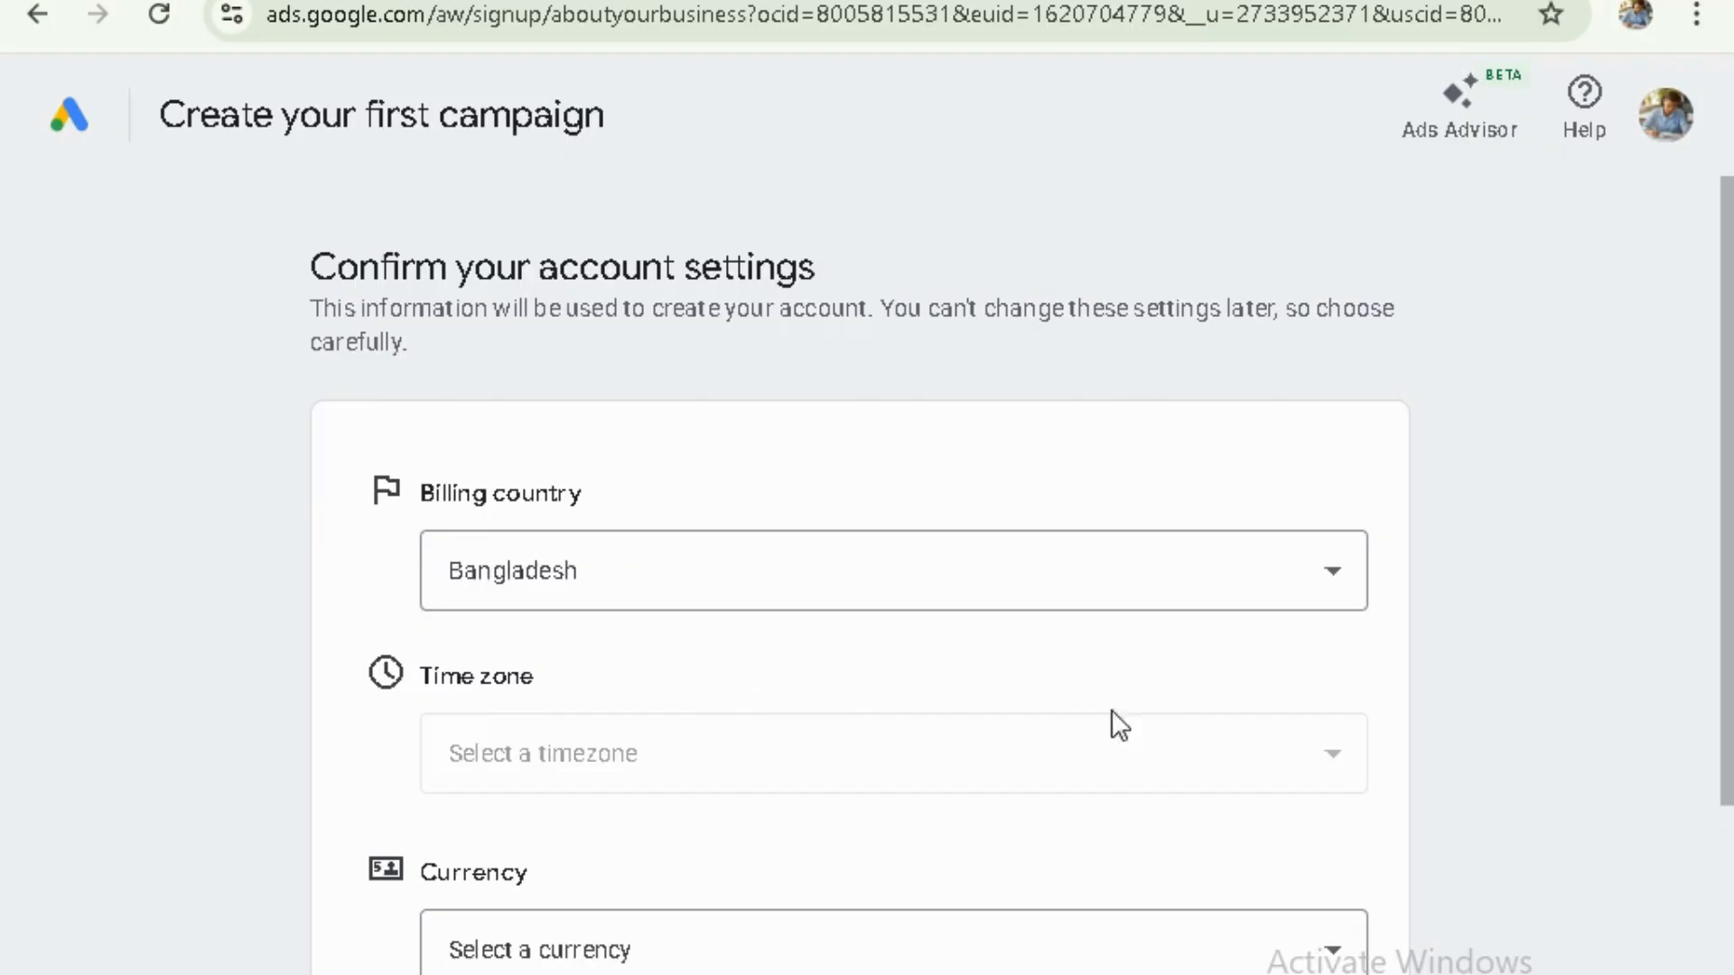
scroll(1100, 555, down, 4)
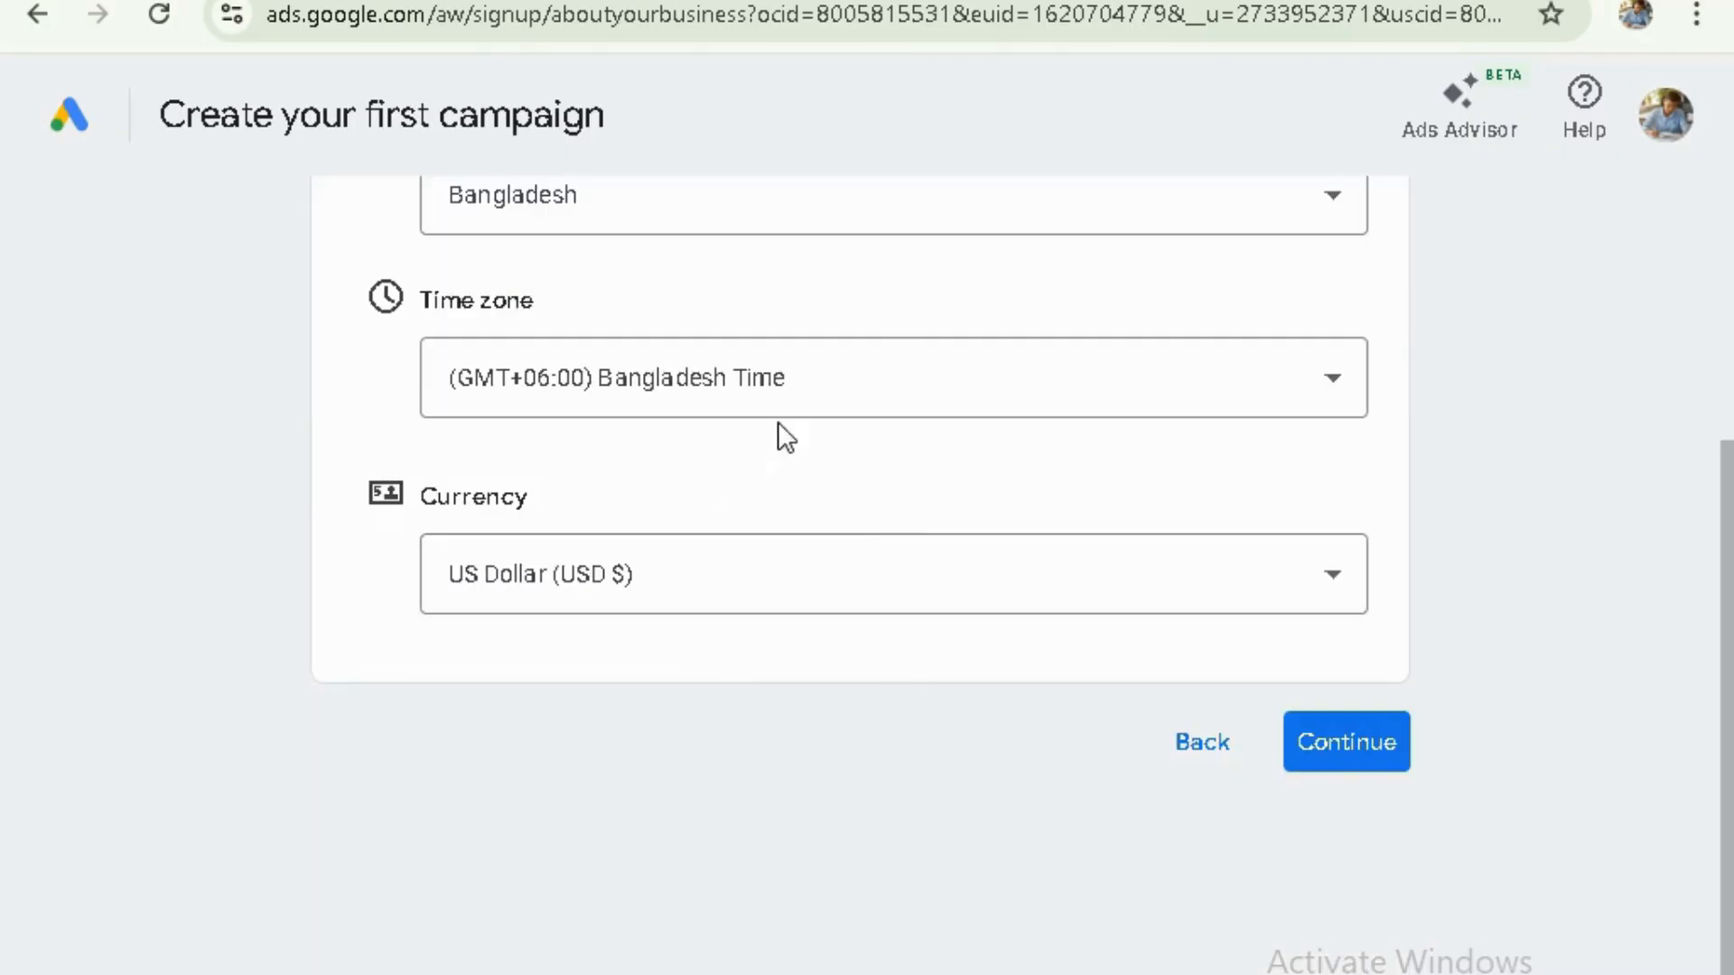
scroll(836, 438, up, 4)
scroll(936, 577, down, 4)
scroll(654, 371, up, 4)
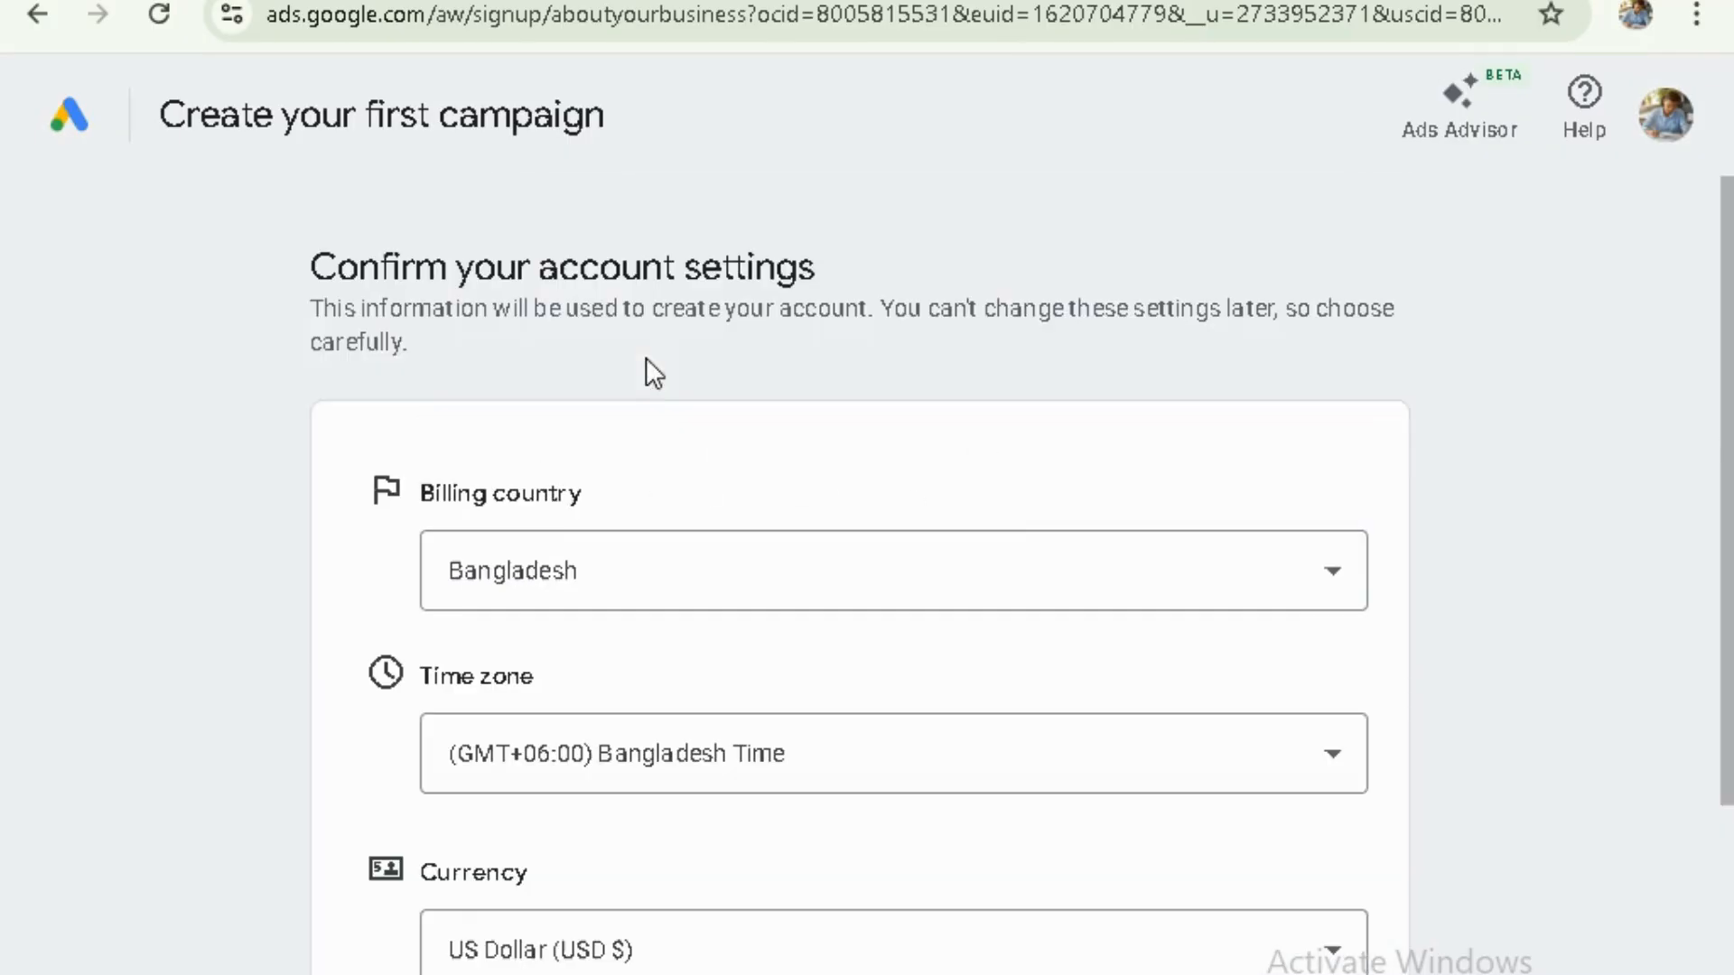
scroll(397, 359, down, 4)
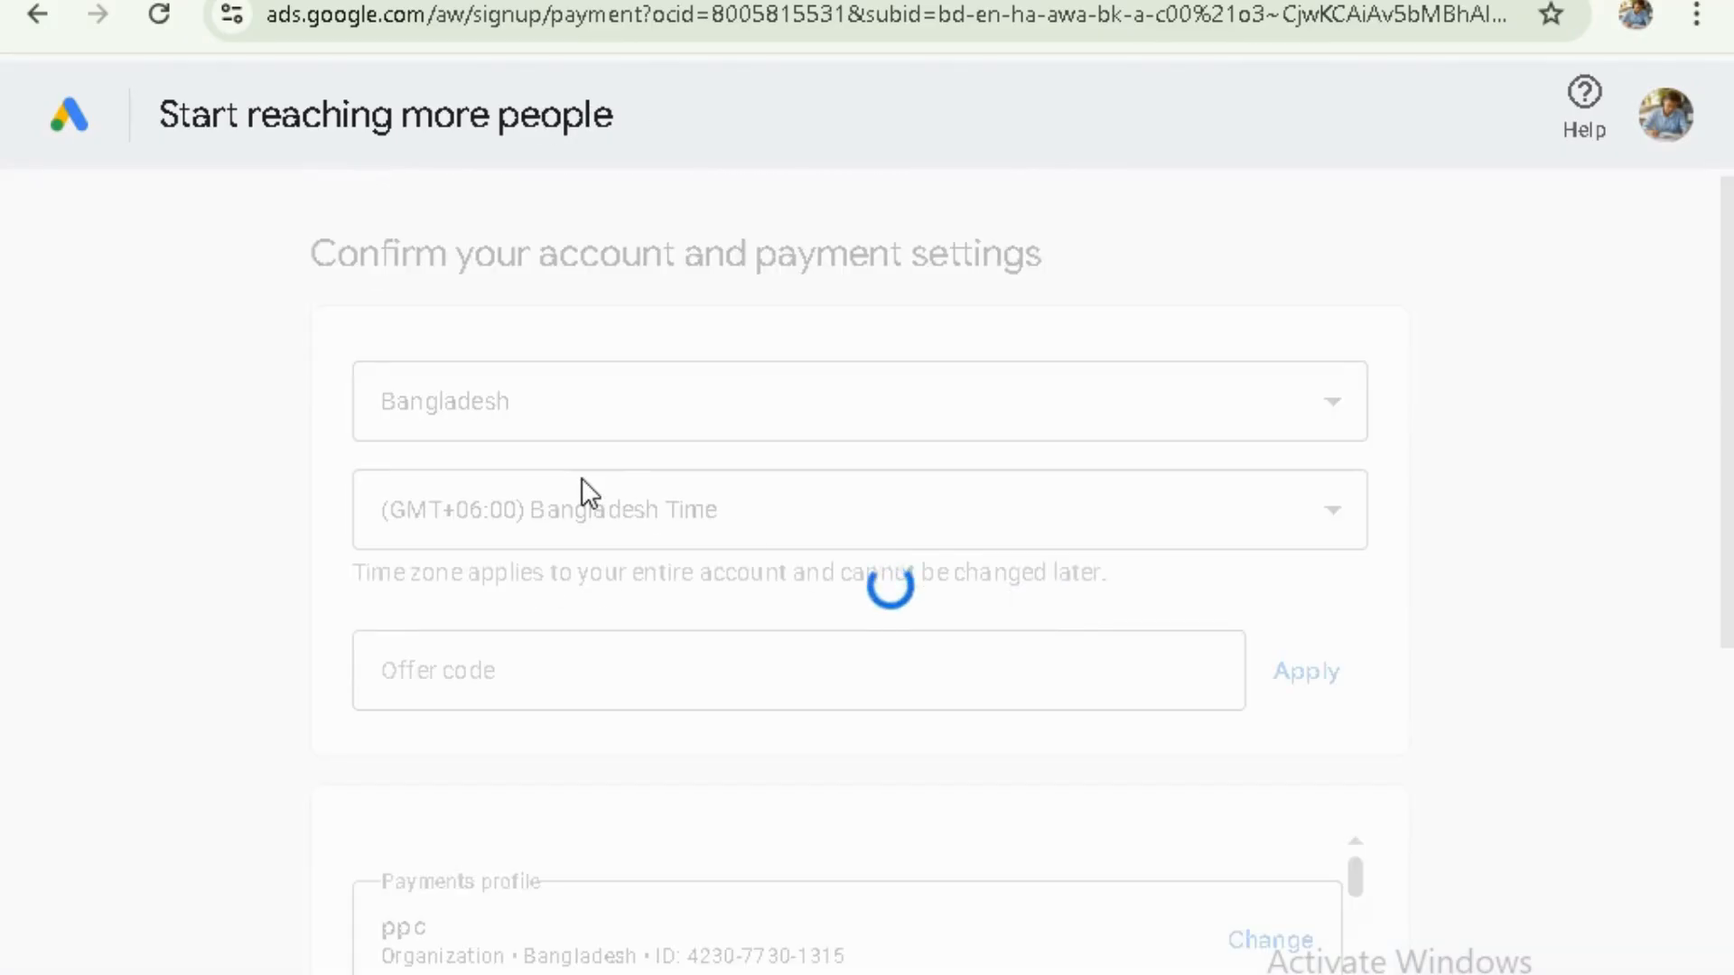
- Examine the account and payment settings page, including the payments profile, tax information, payment method and contact preference sections
scroll(746, 596, down, 8)
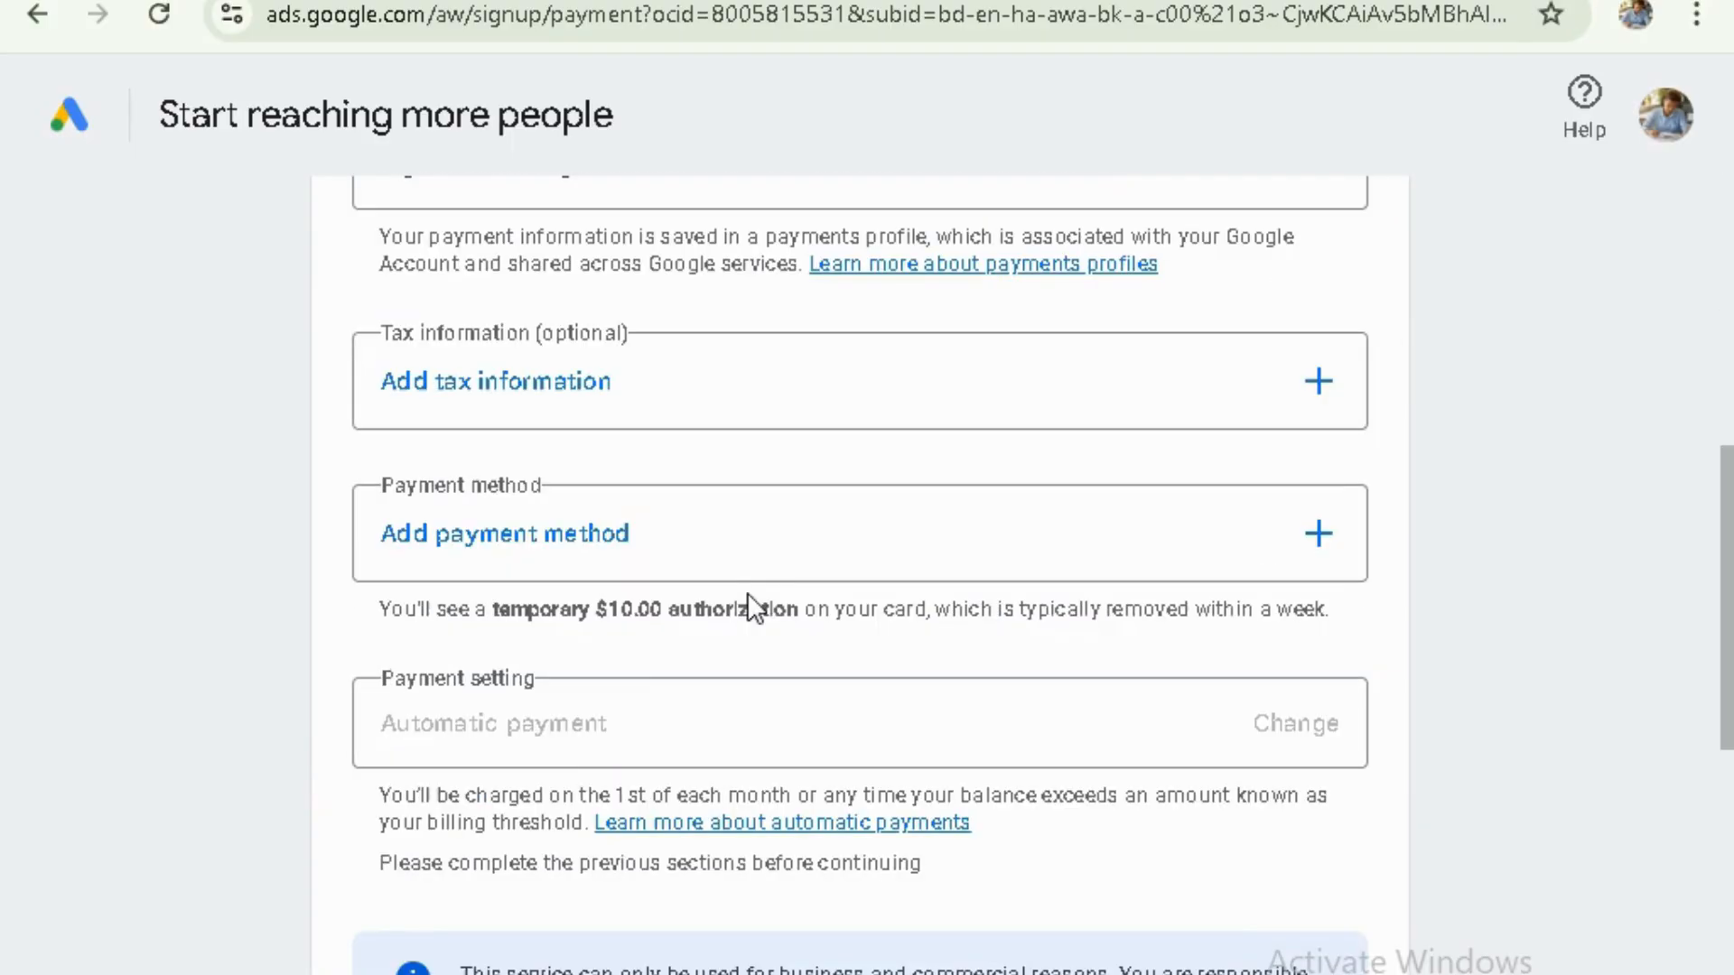
scroll(772, 555, down, 10)
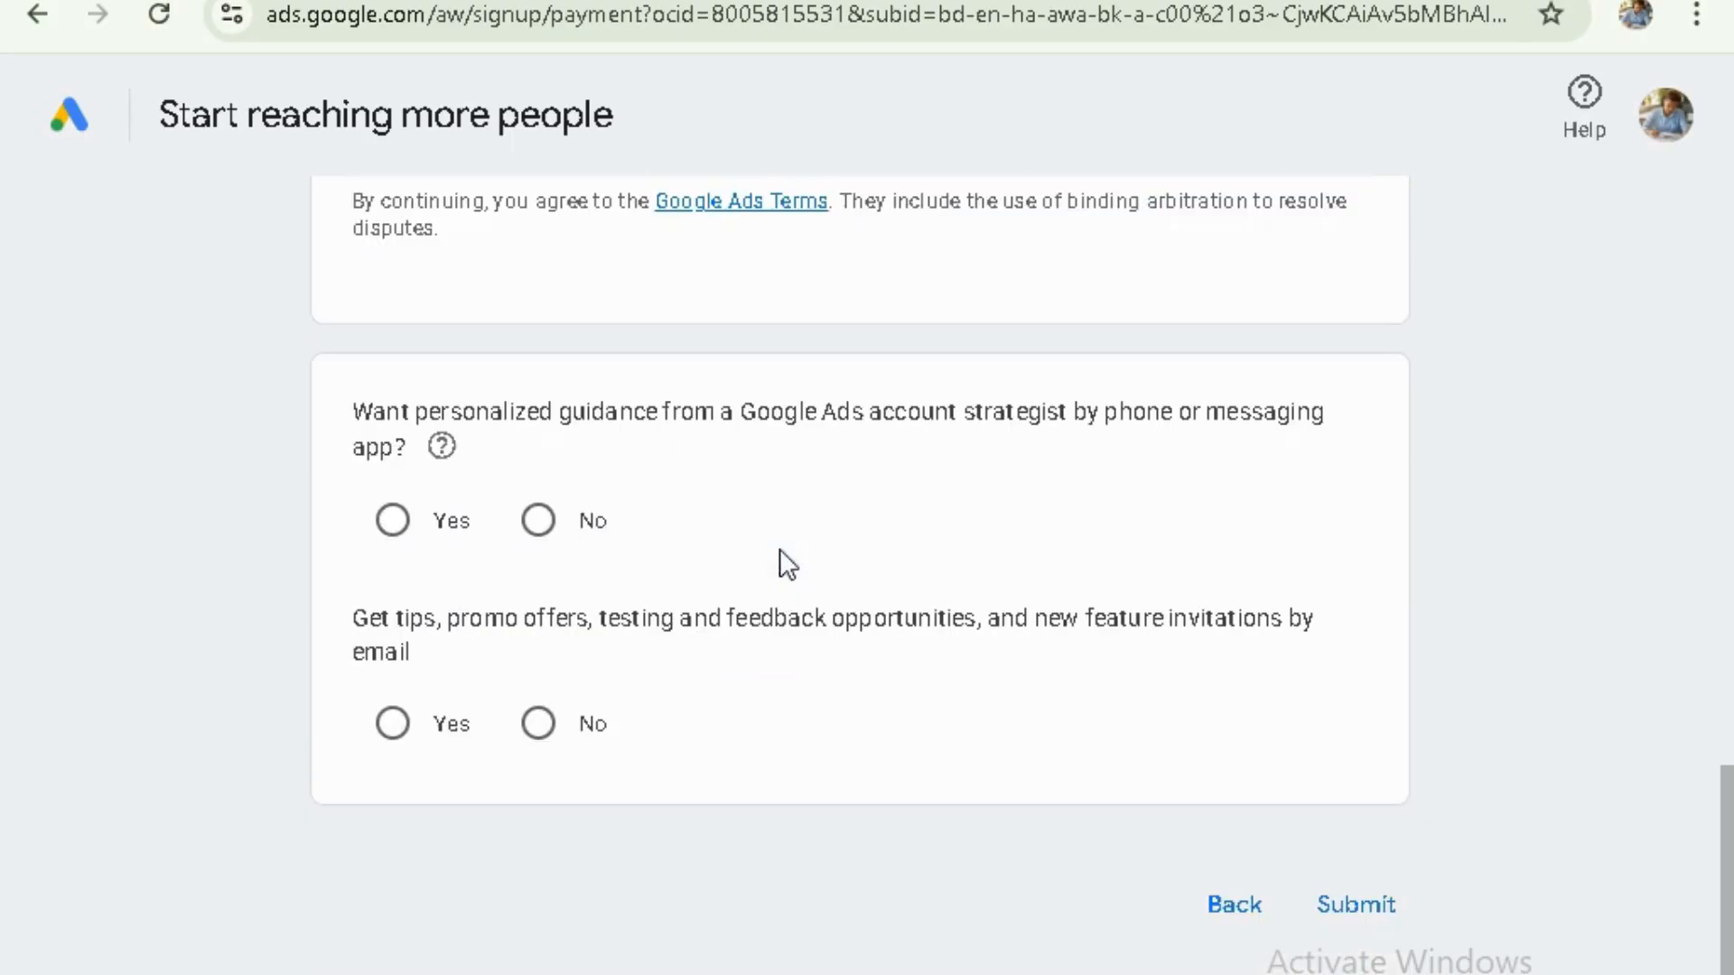
scroll(727, 550, up, 4)
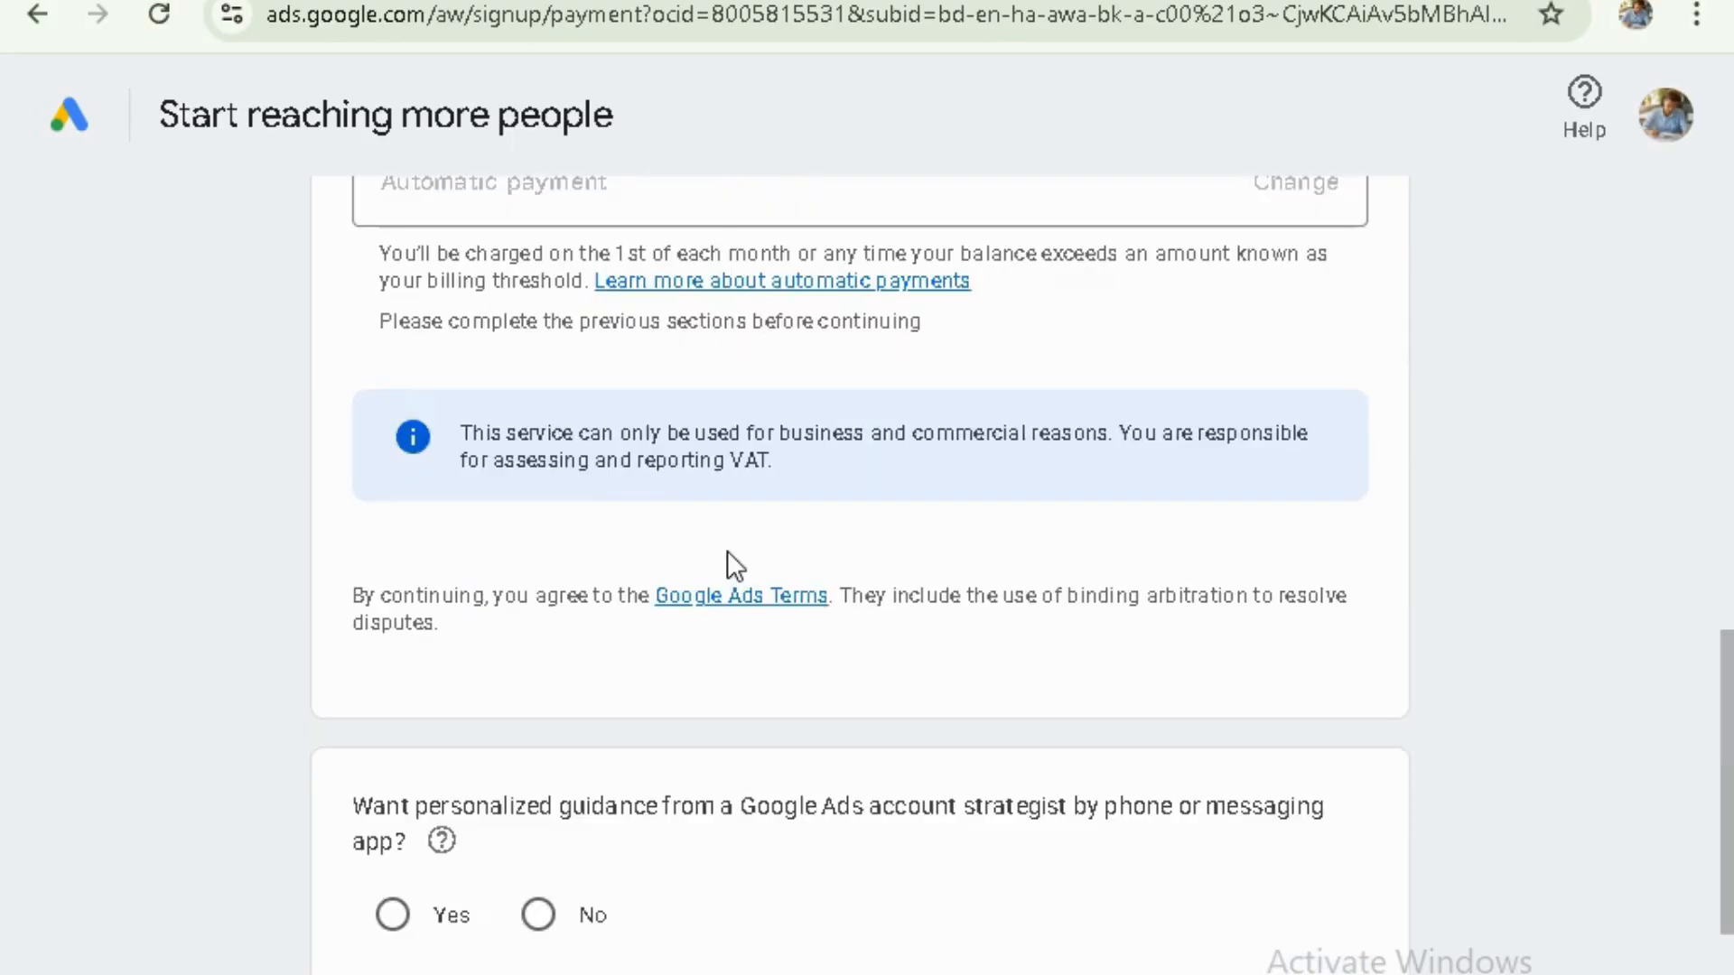
scroll(656, 518, up, 8)
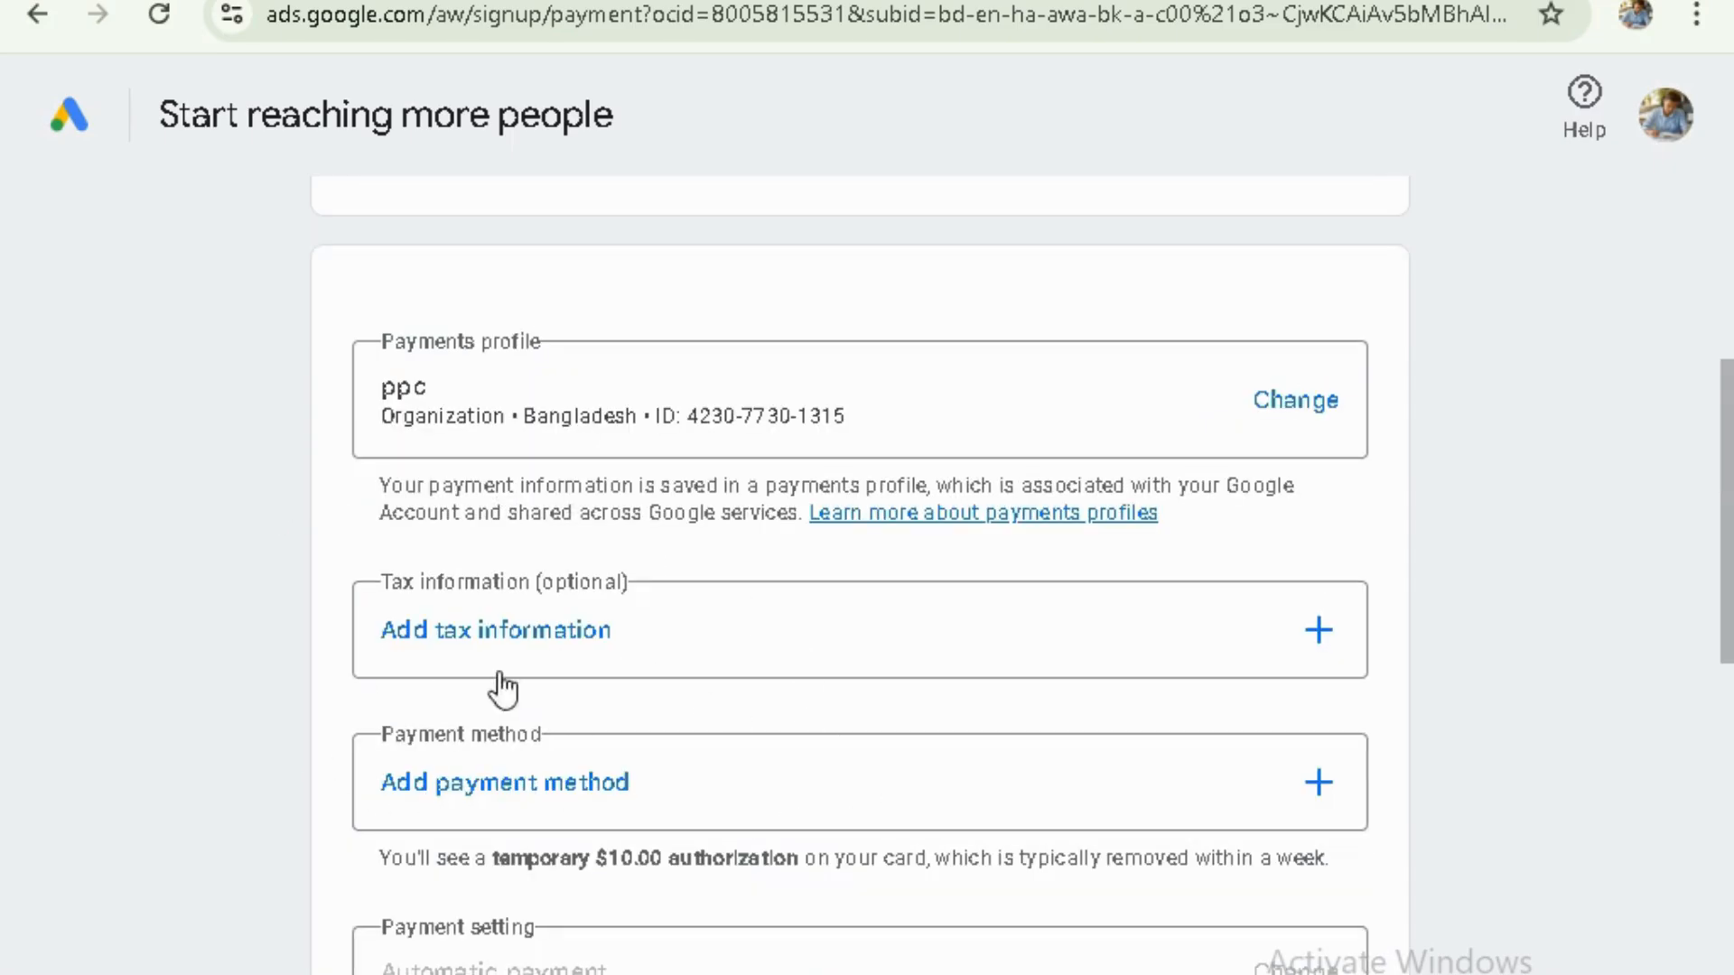
scroll(840, 777, down, 8)
scroll(494, 625, up, 10)
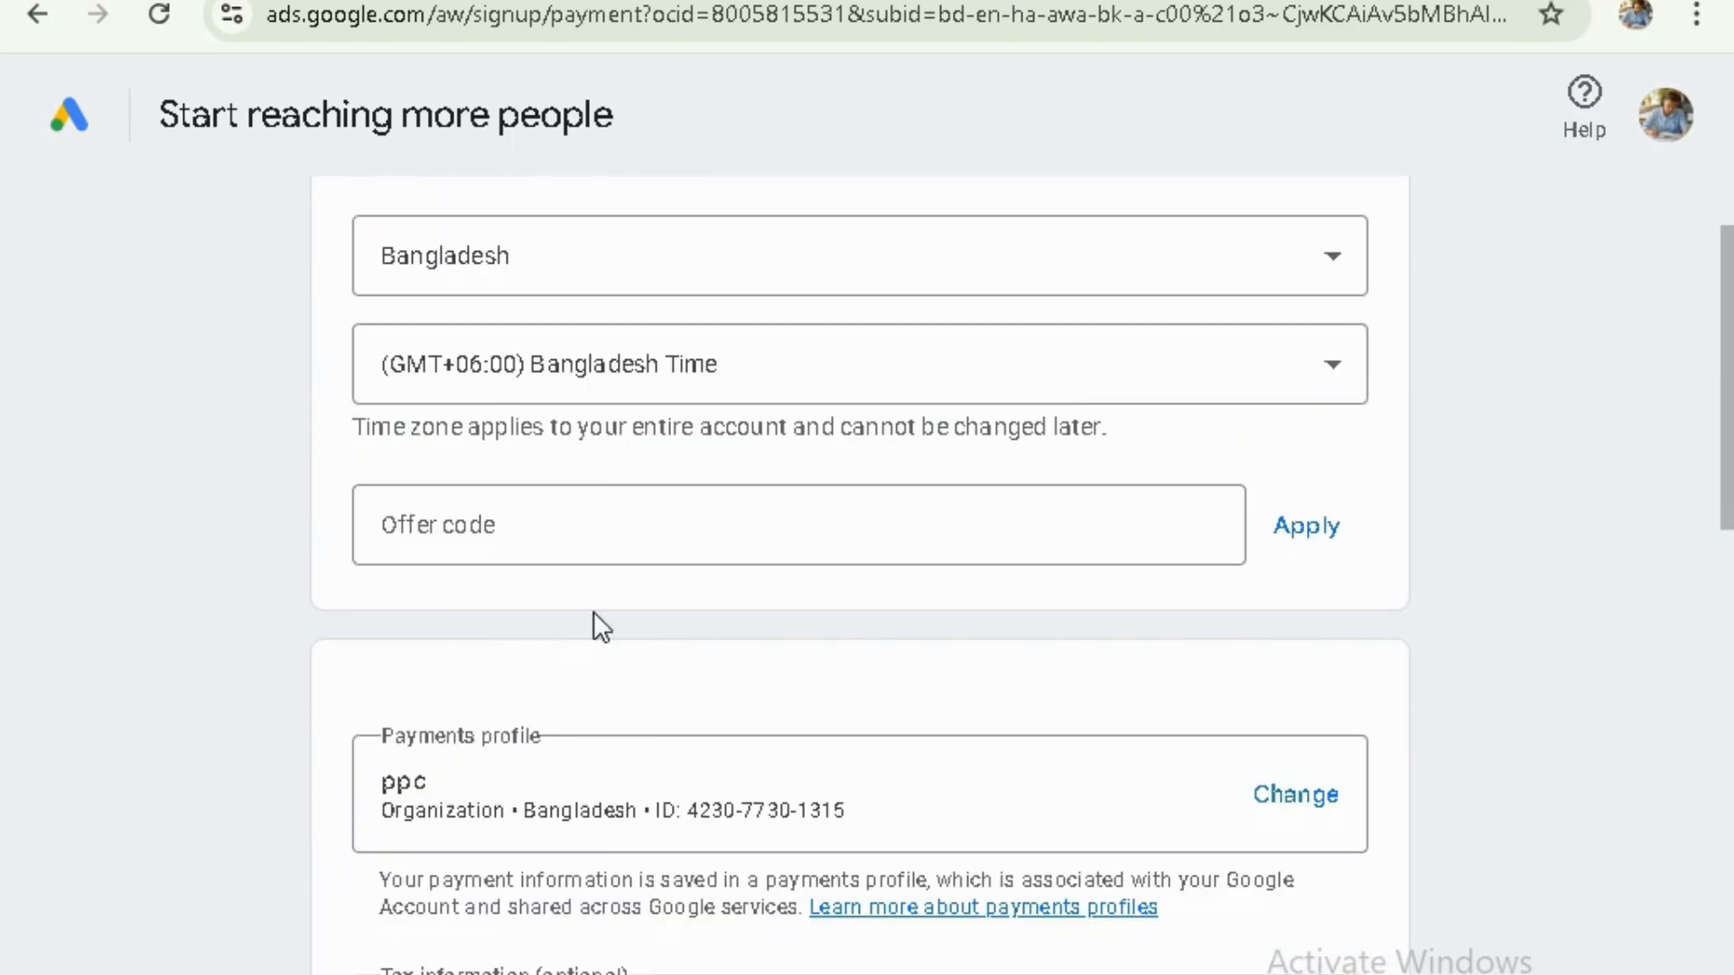
scroll(1146, 589, down, 4)
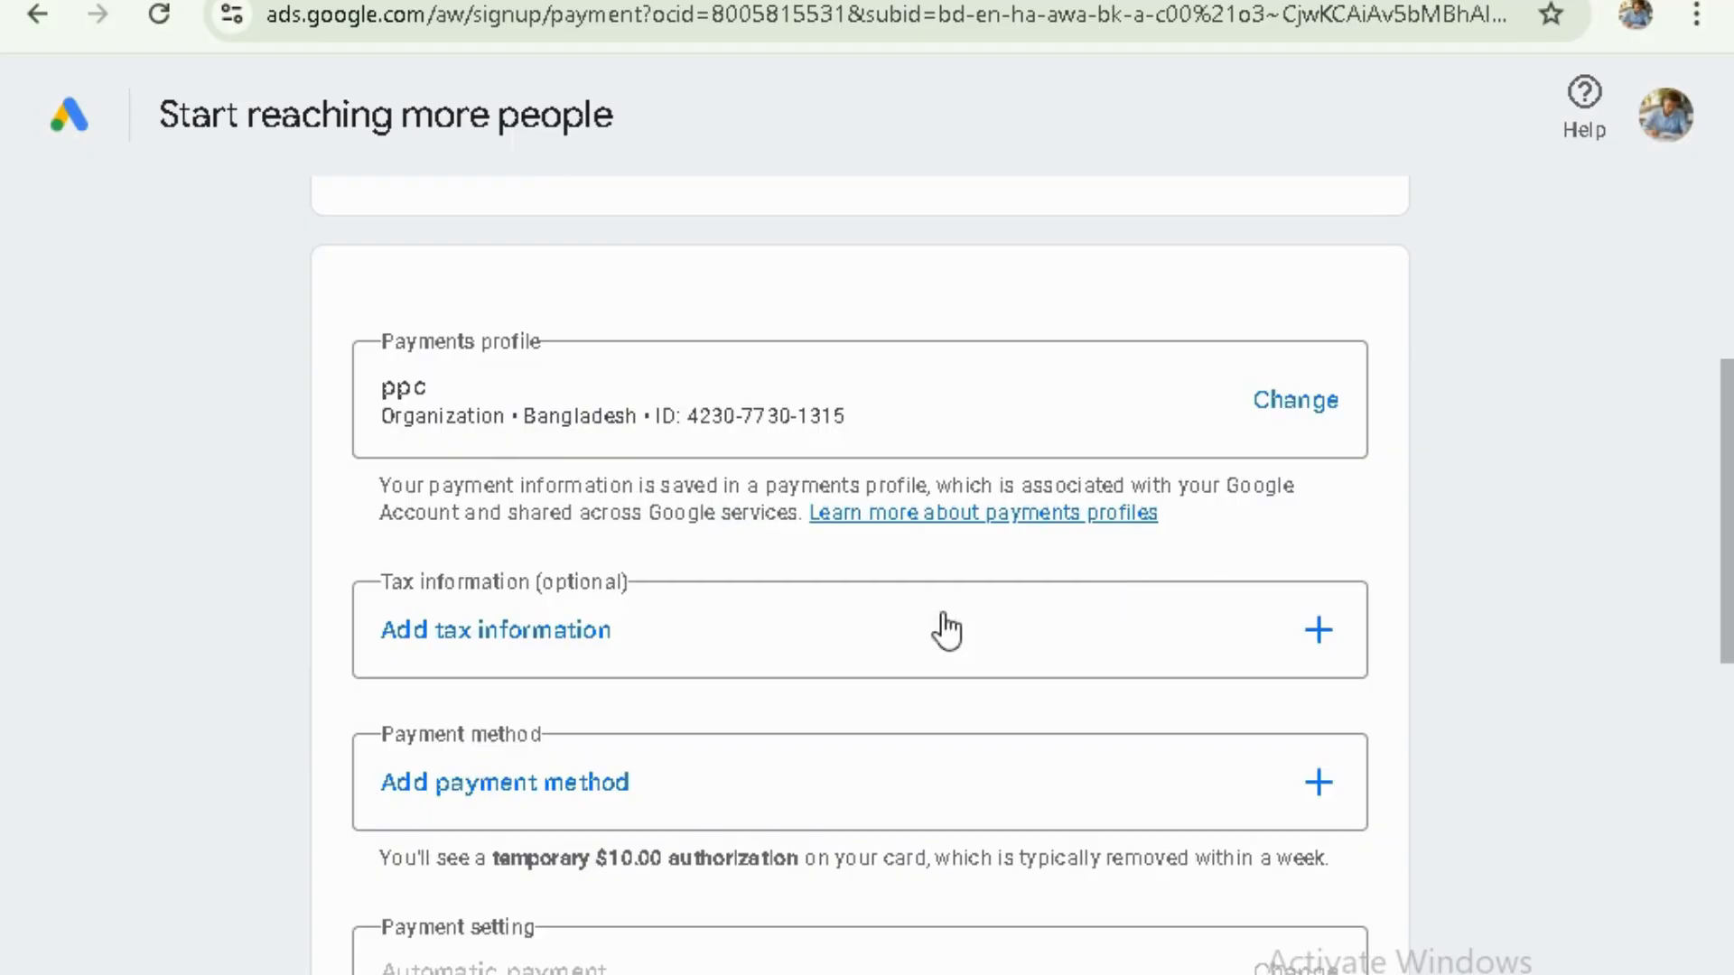
scroll(946, 630, down, 13)
- Go back to the campaign goal page and choose to set up an account only
click(1239, 911)
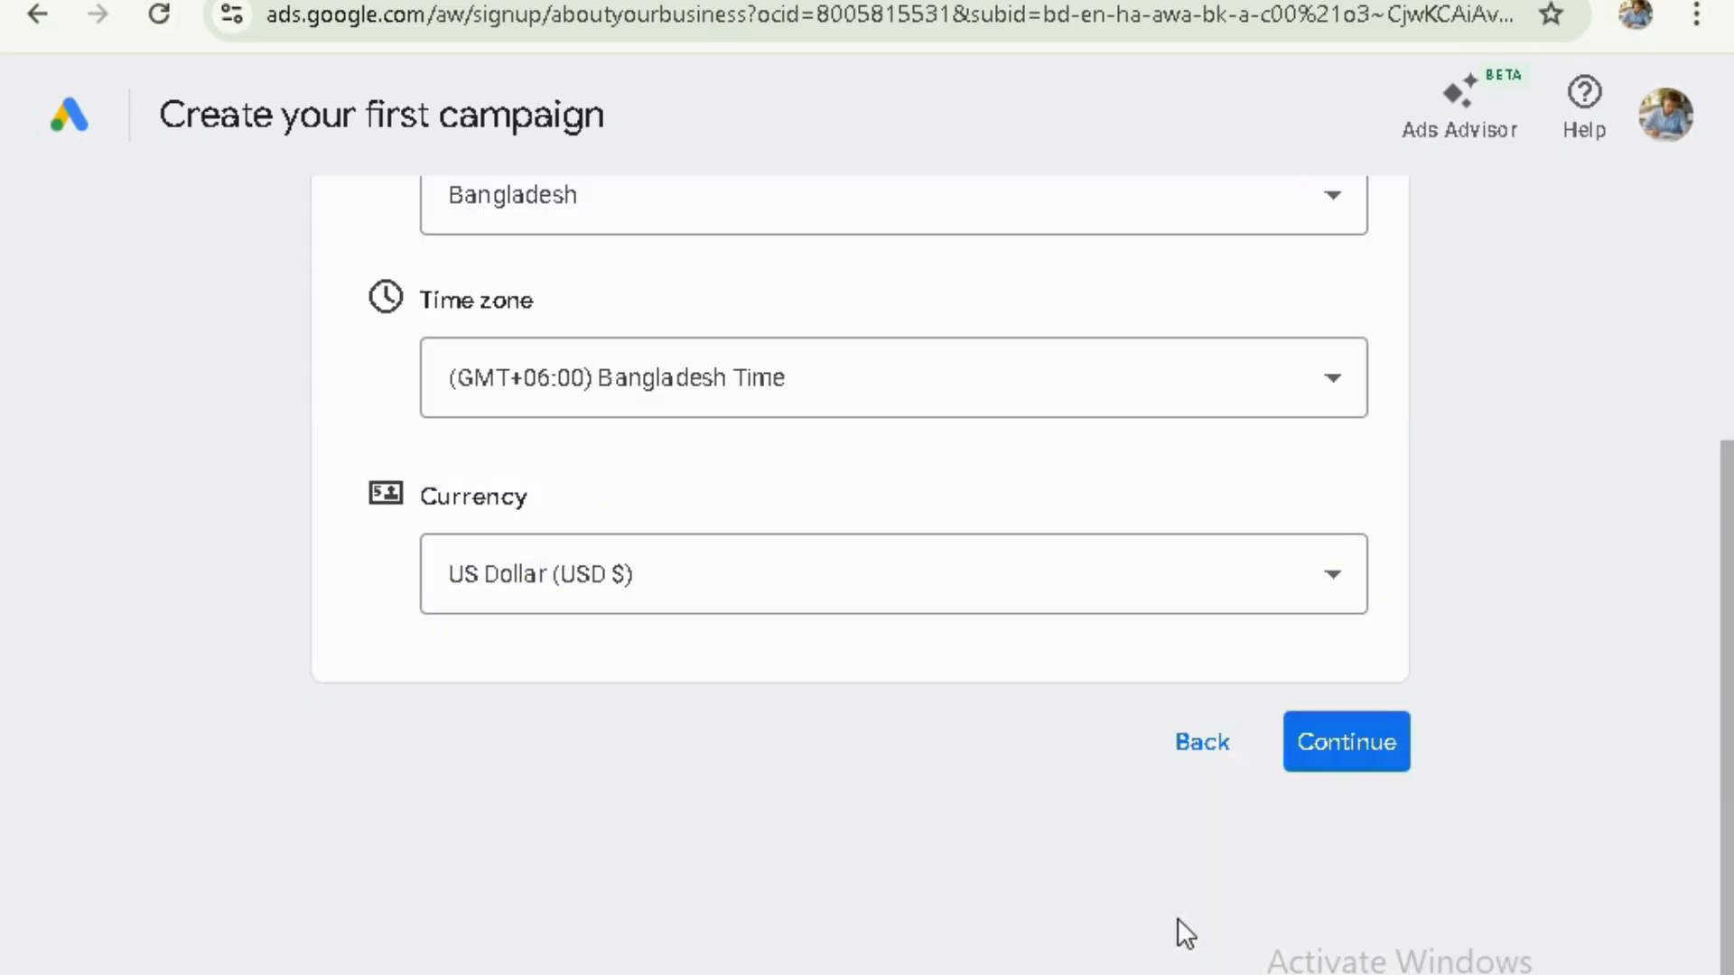
click(1214, 768)
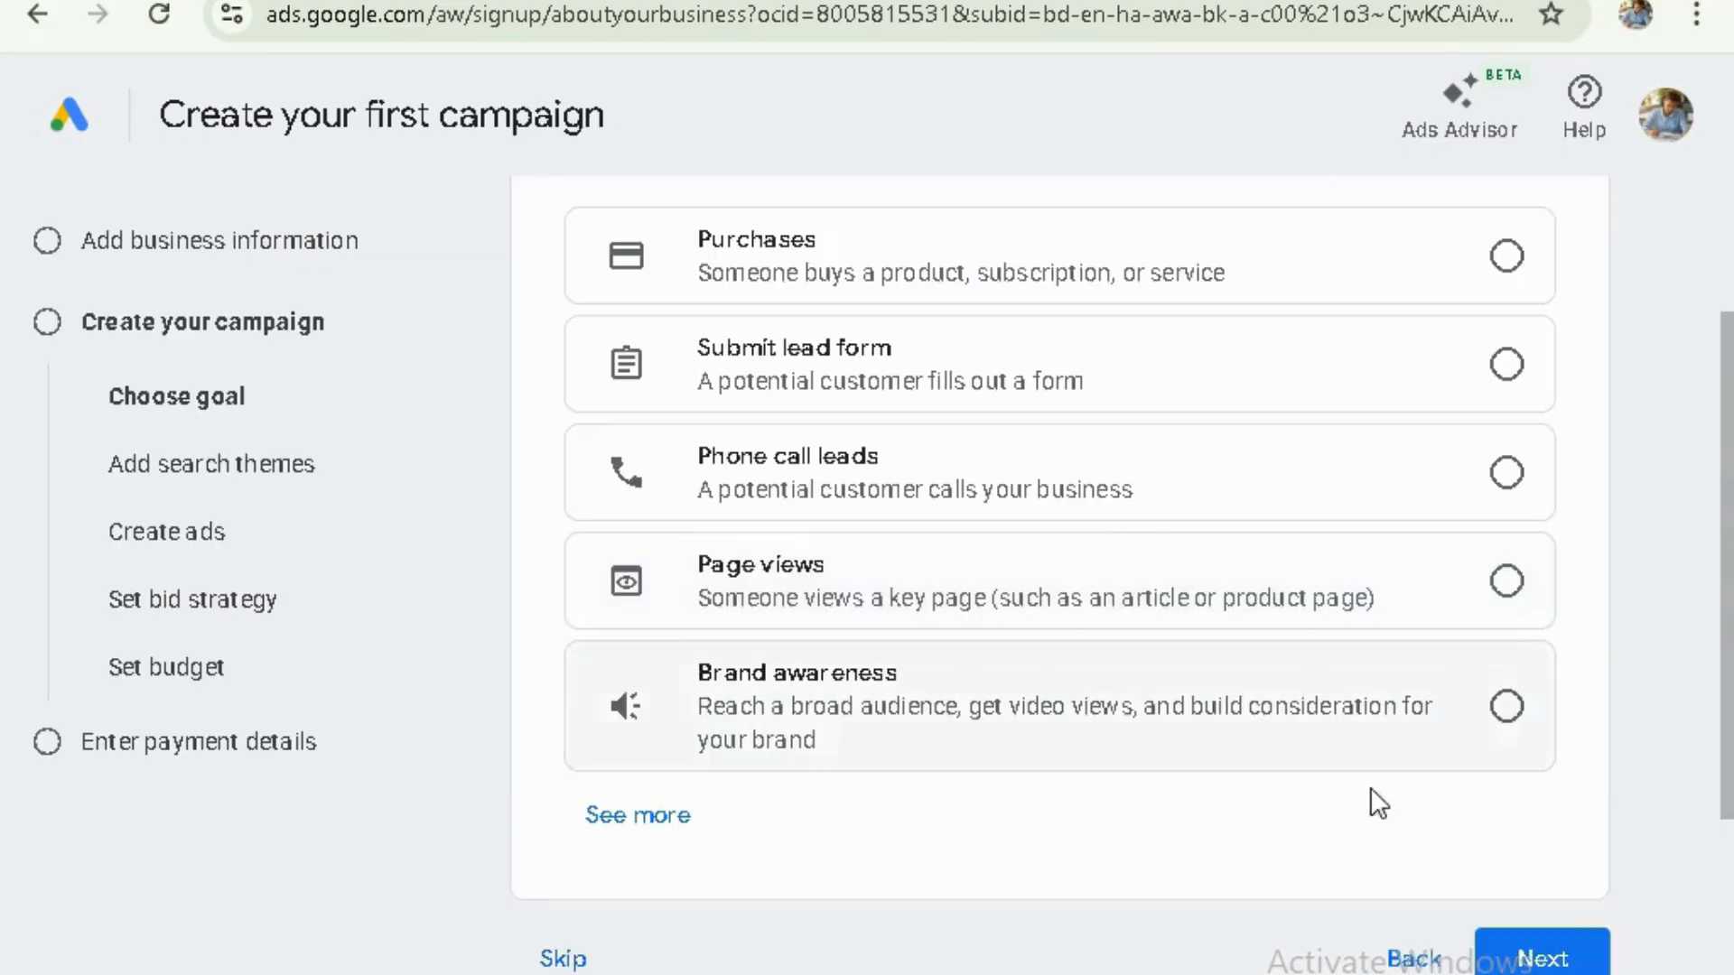
scroll(1310, 831, down, 5)
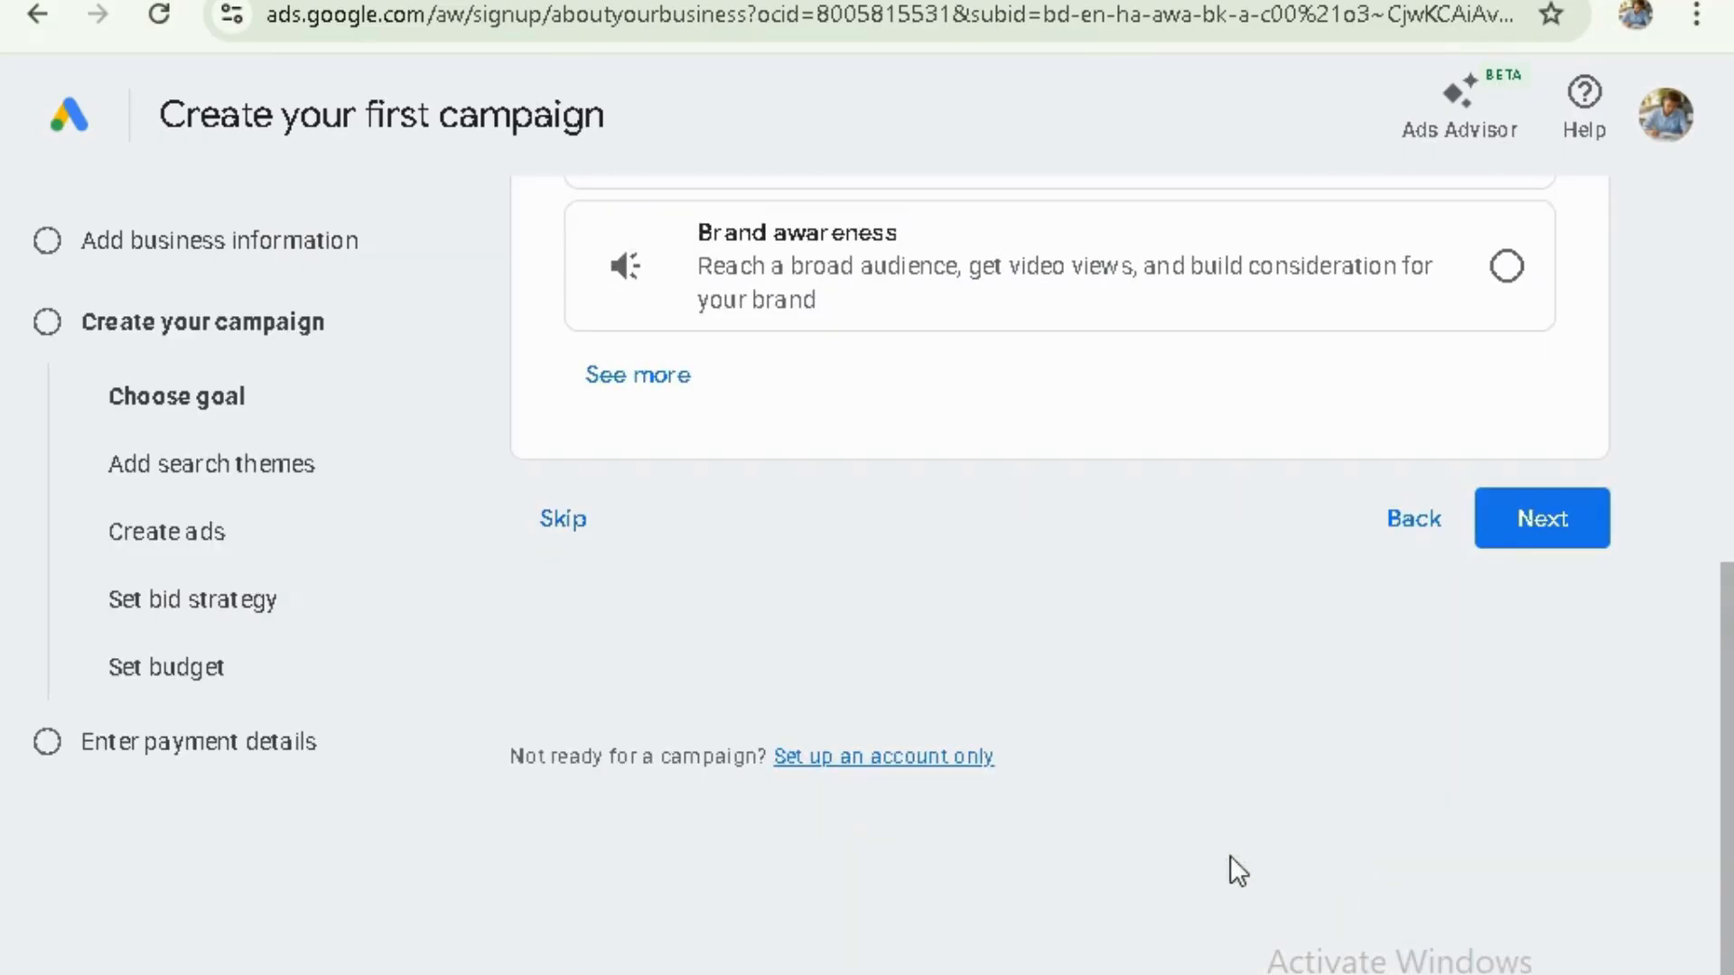
click(875, 763)
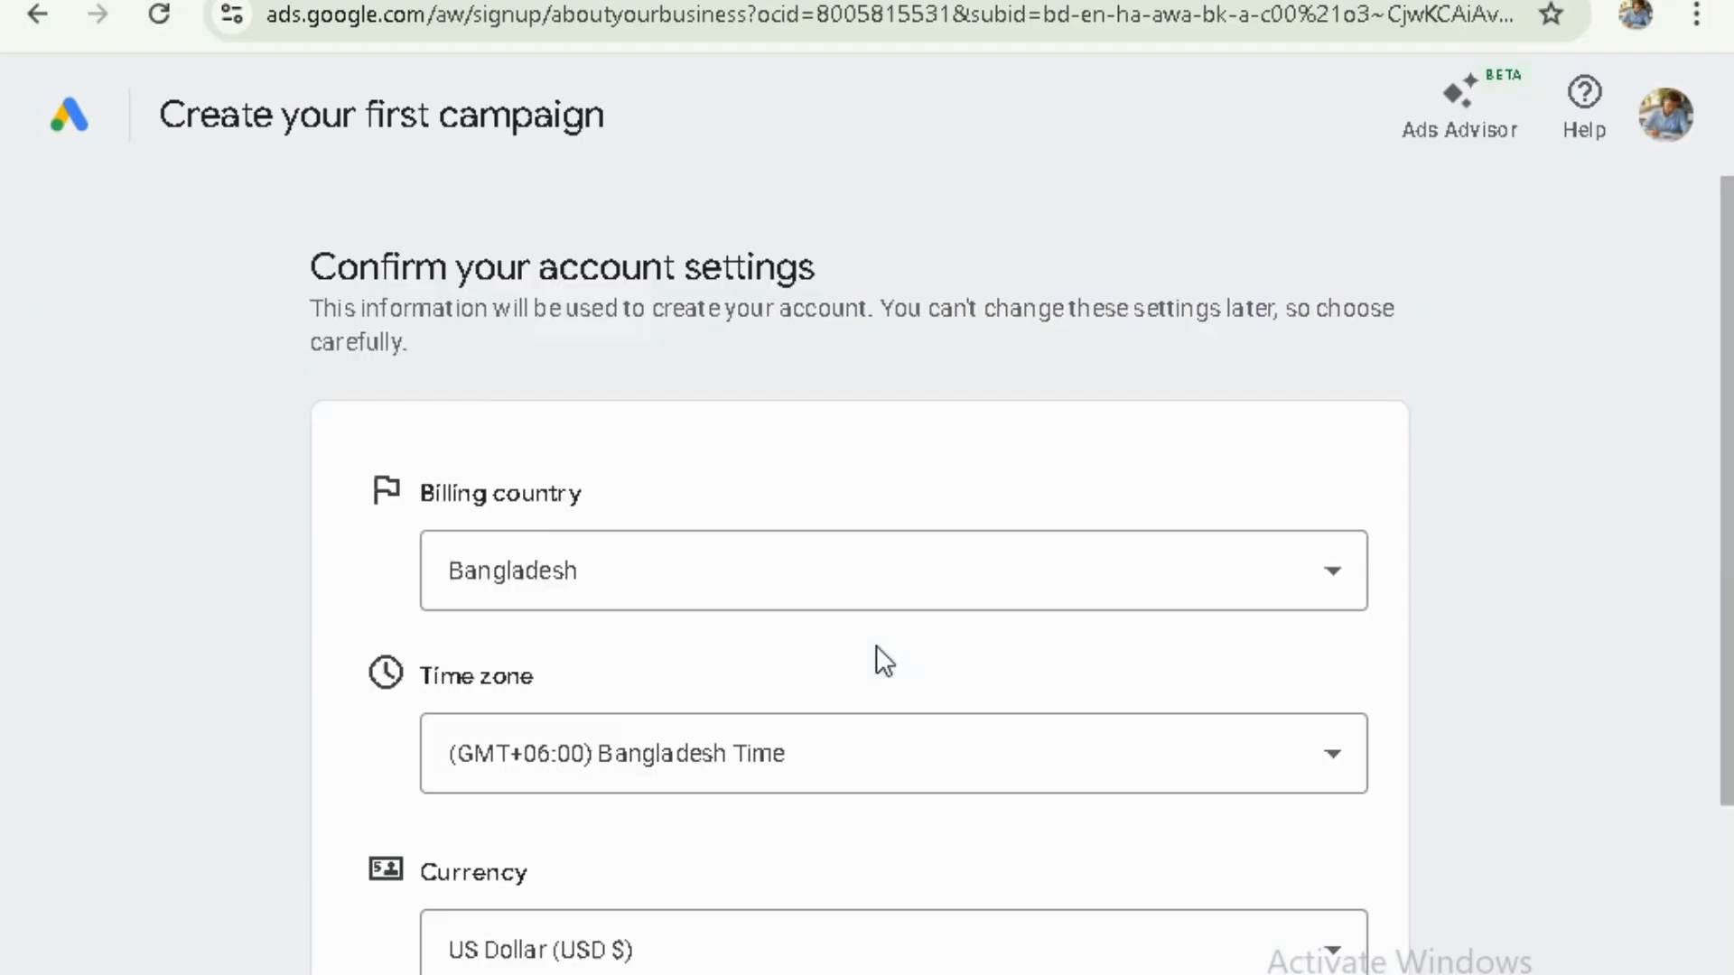
- Review the account settings and set the billing country to India
scroll(1147, 574, down, 4)
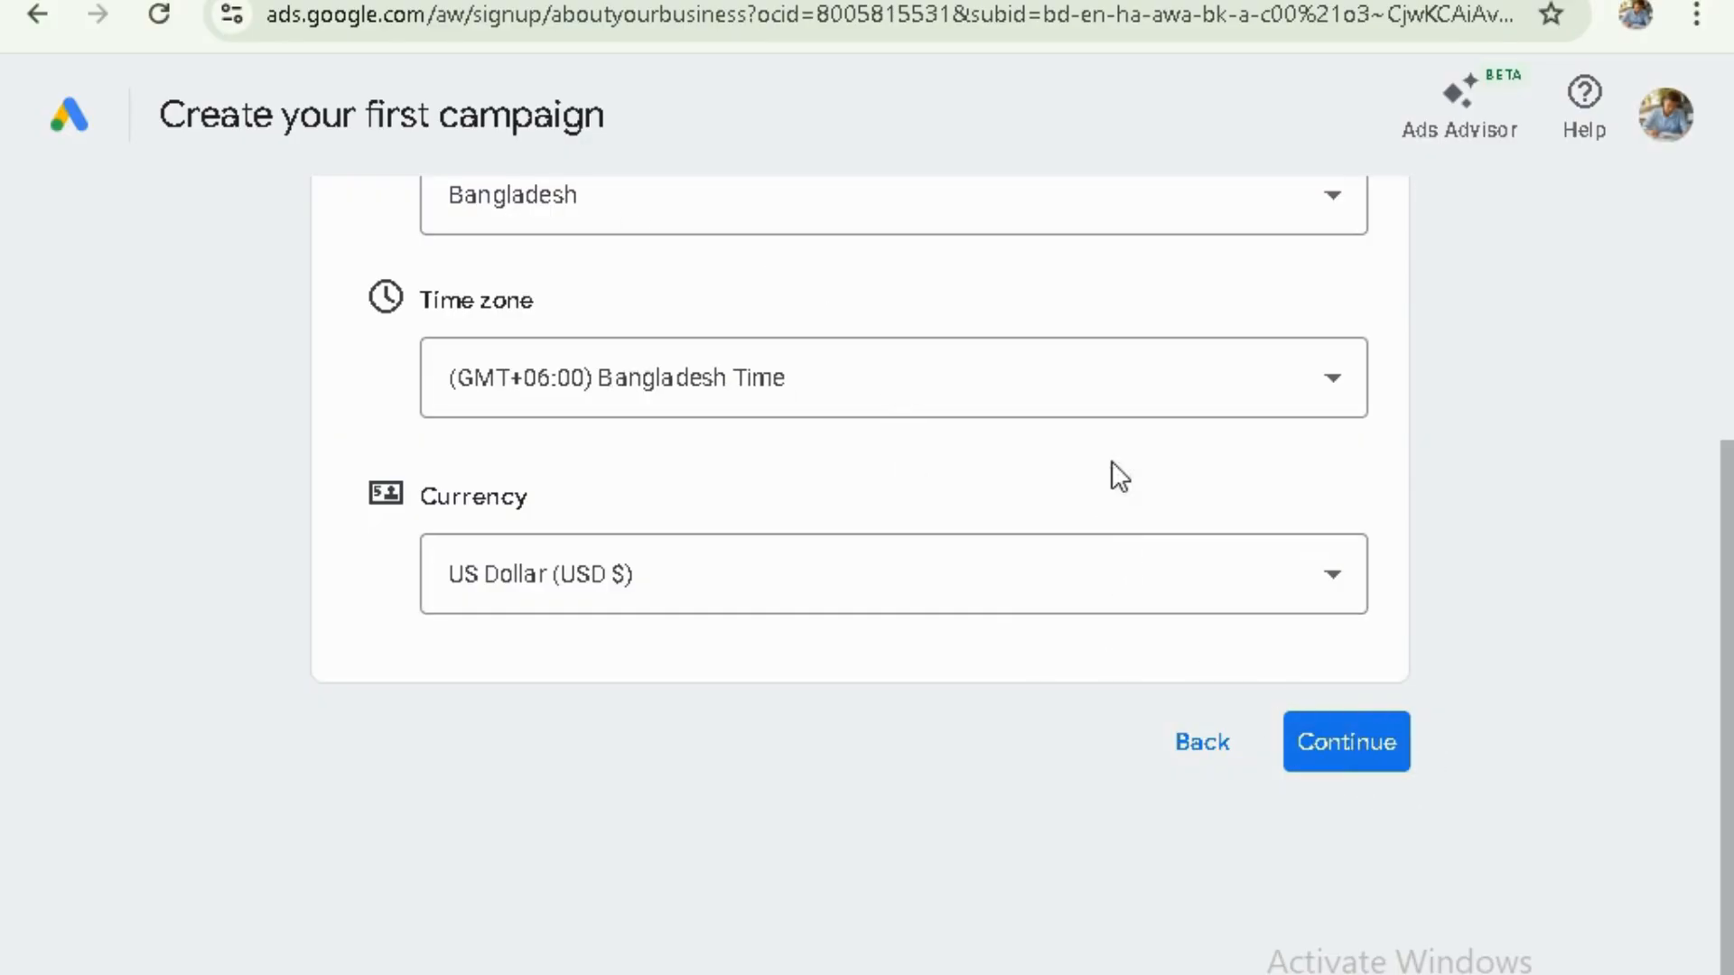
scroll(756, 429, up, 4)
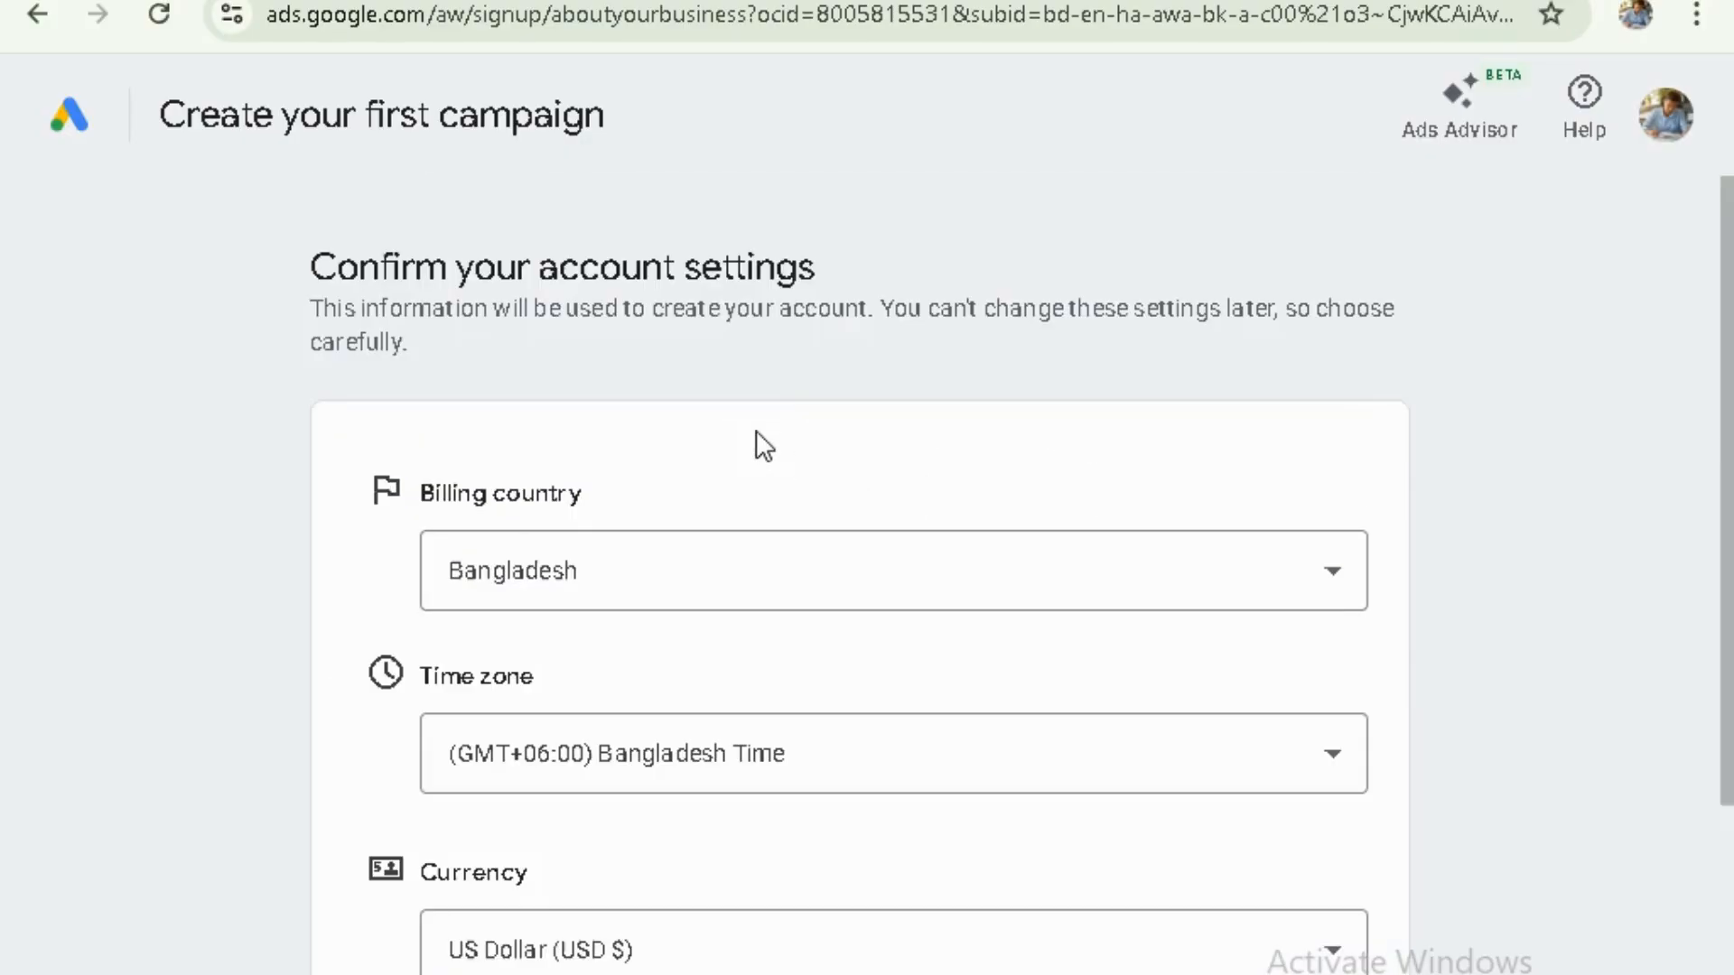
click(726, 601)
scroll(670, 549, down, 10)
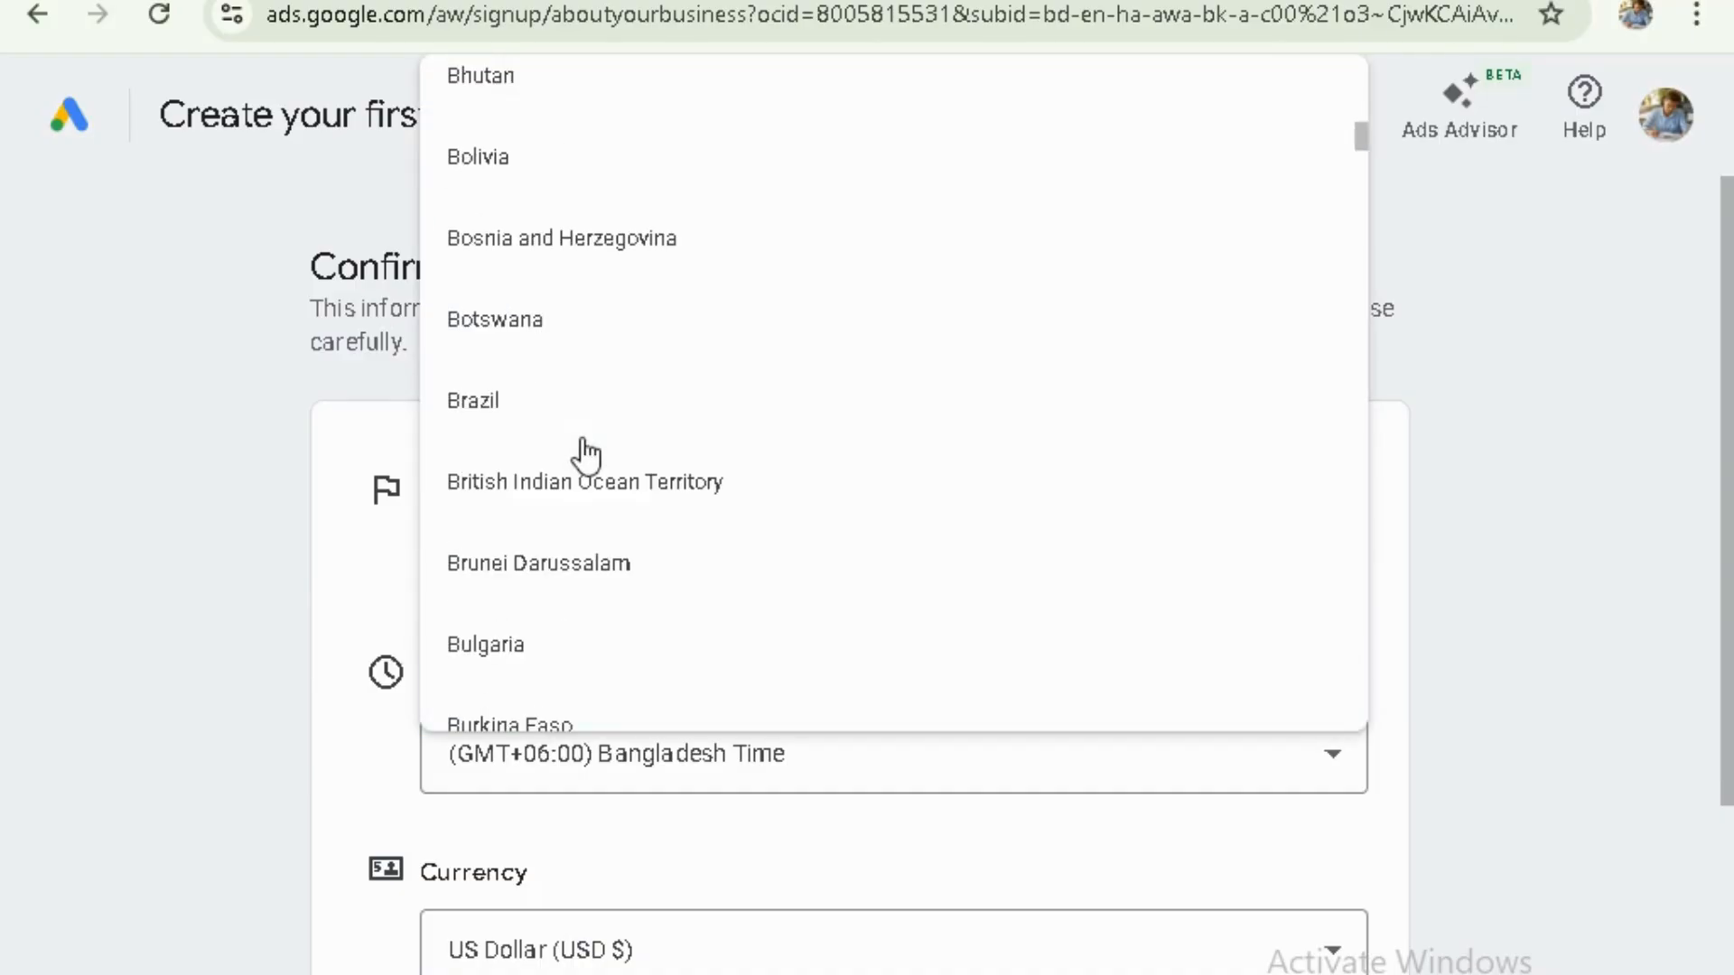
scroll(504, 395, down, 7)
scroll(542, 571, down, 17)
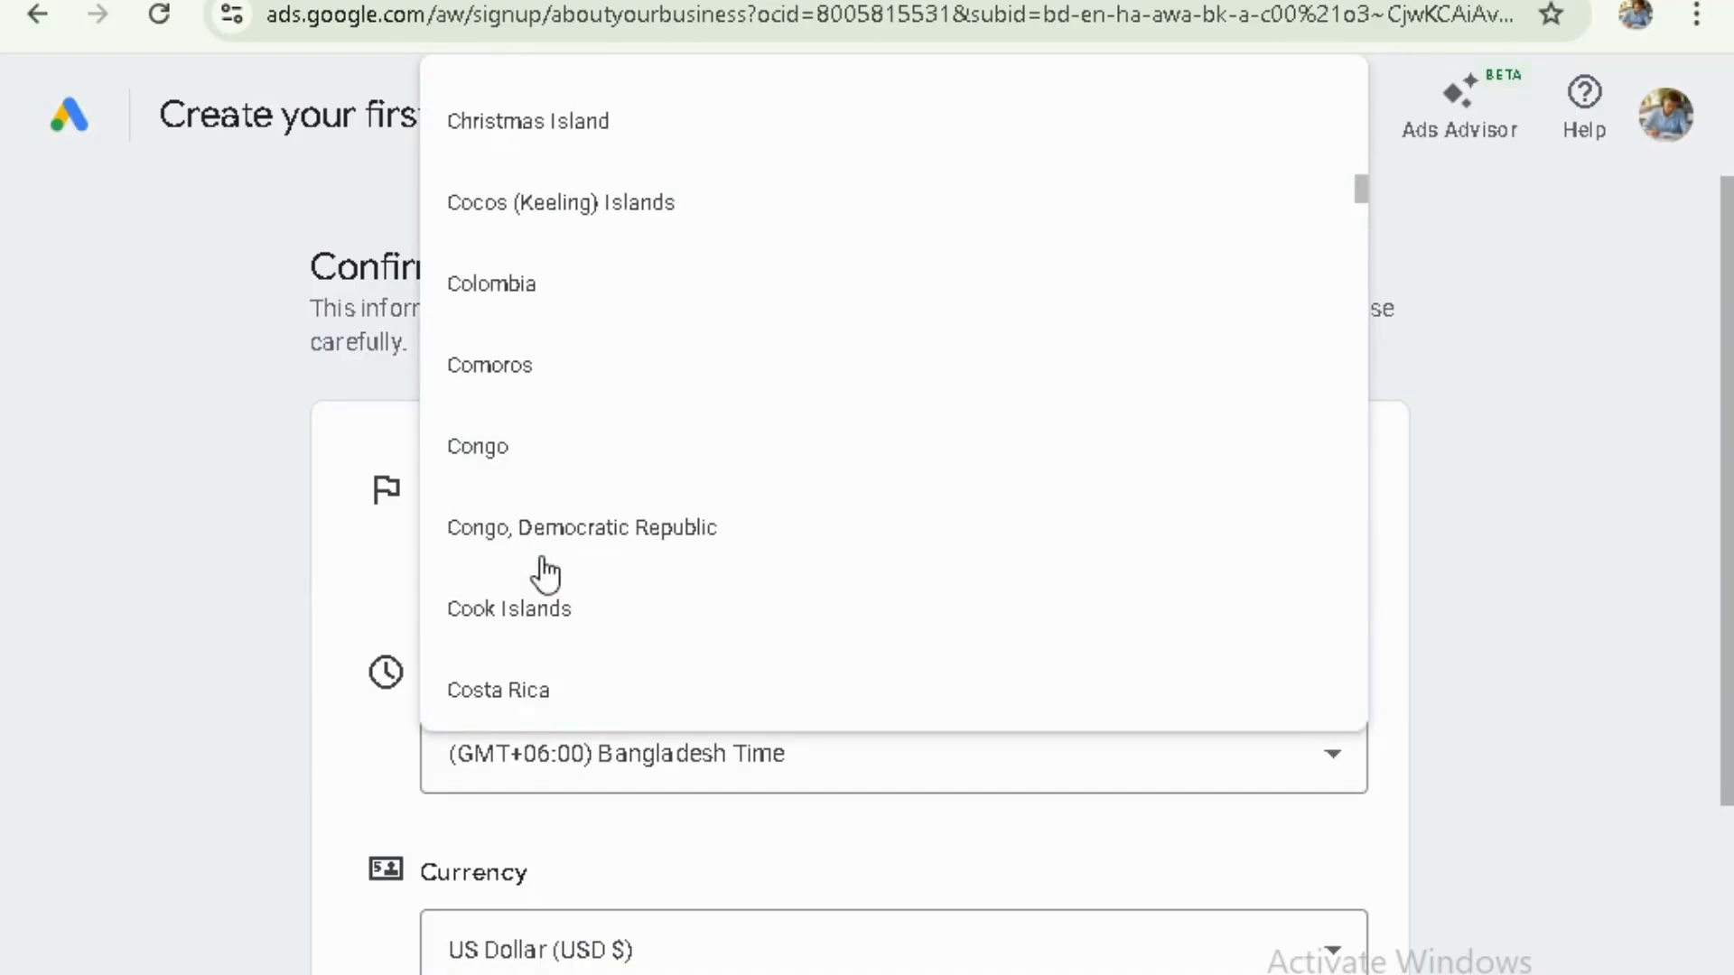
scroll(545, 578, down, 9)
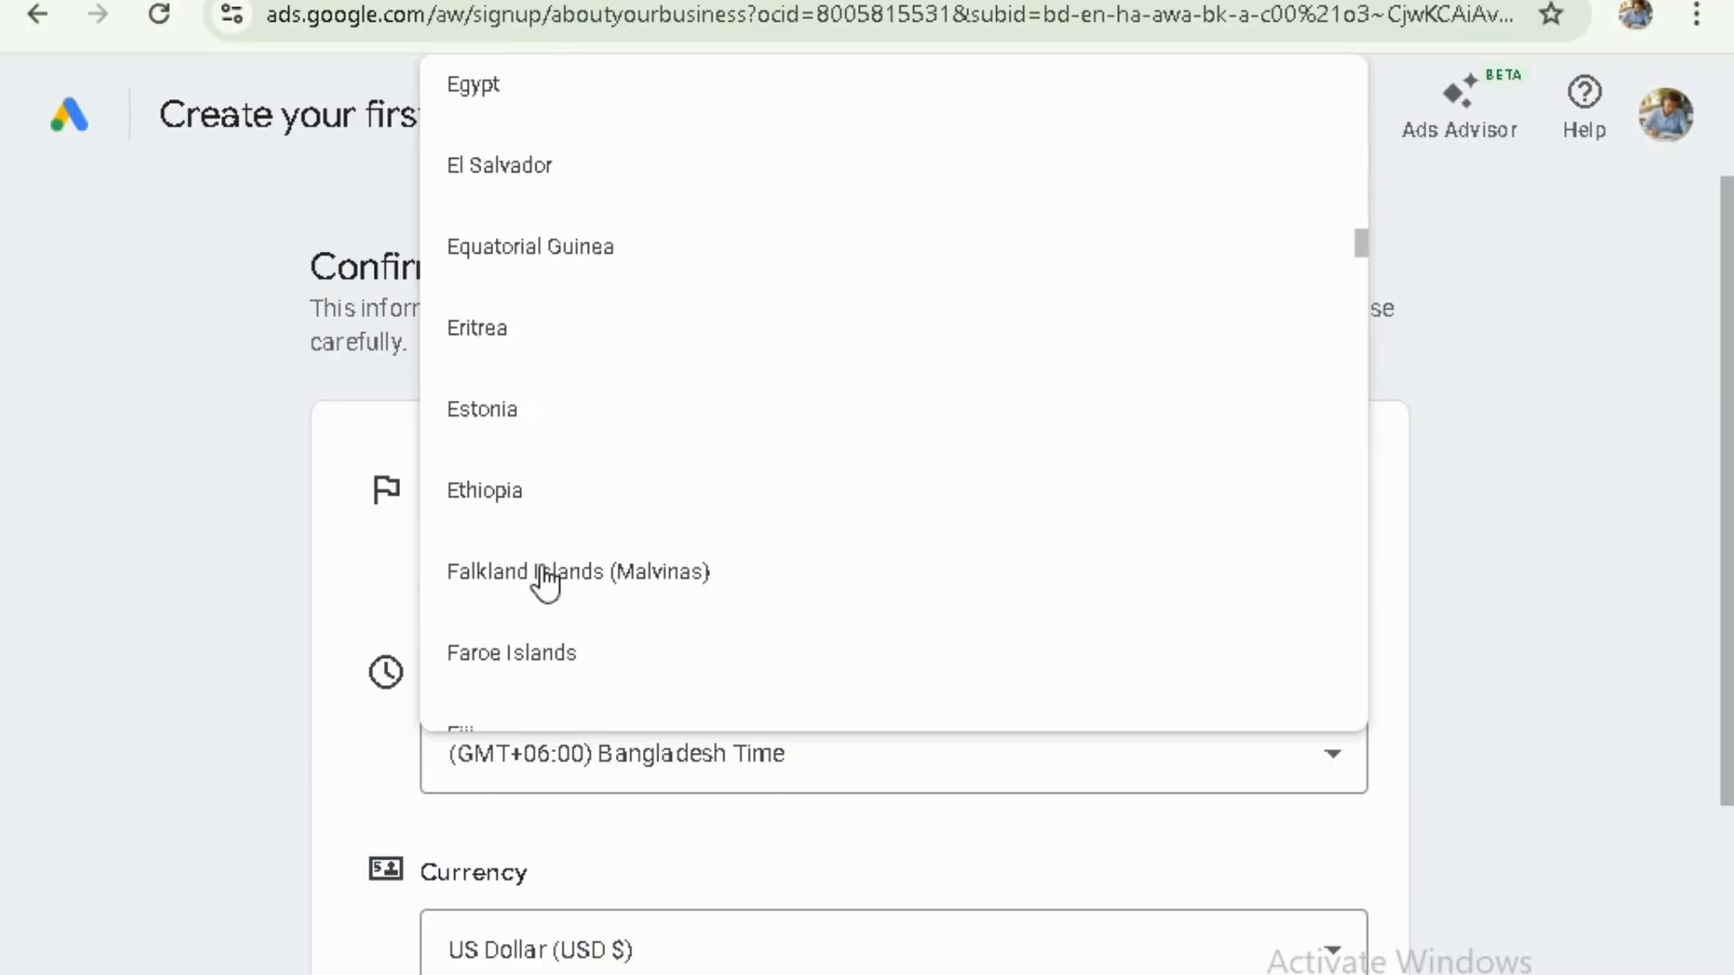
scroll(545, 583, down, 20)
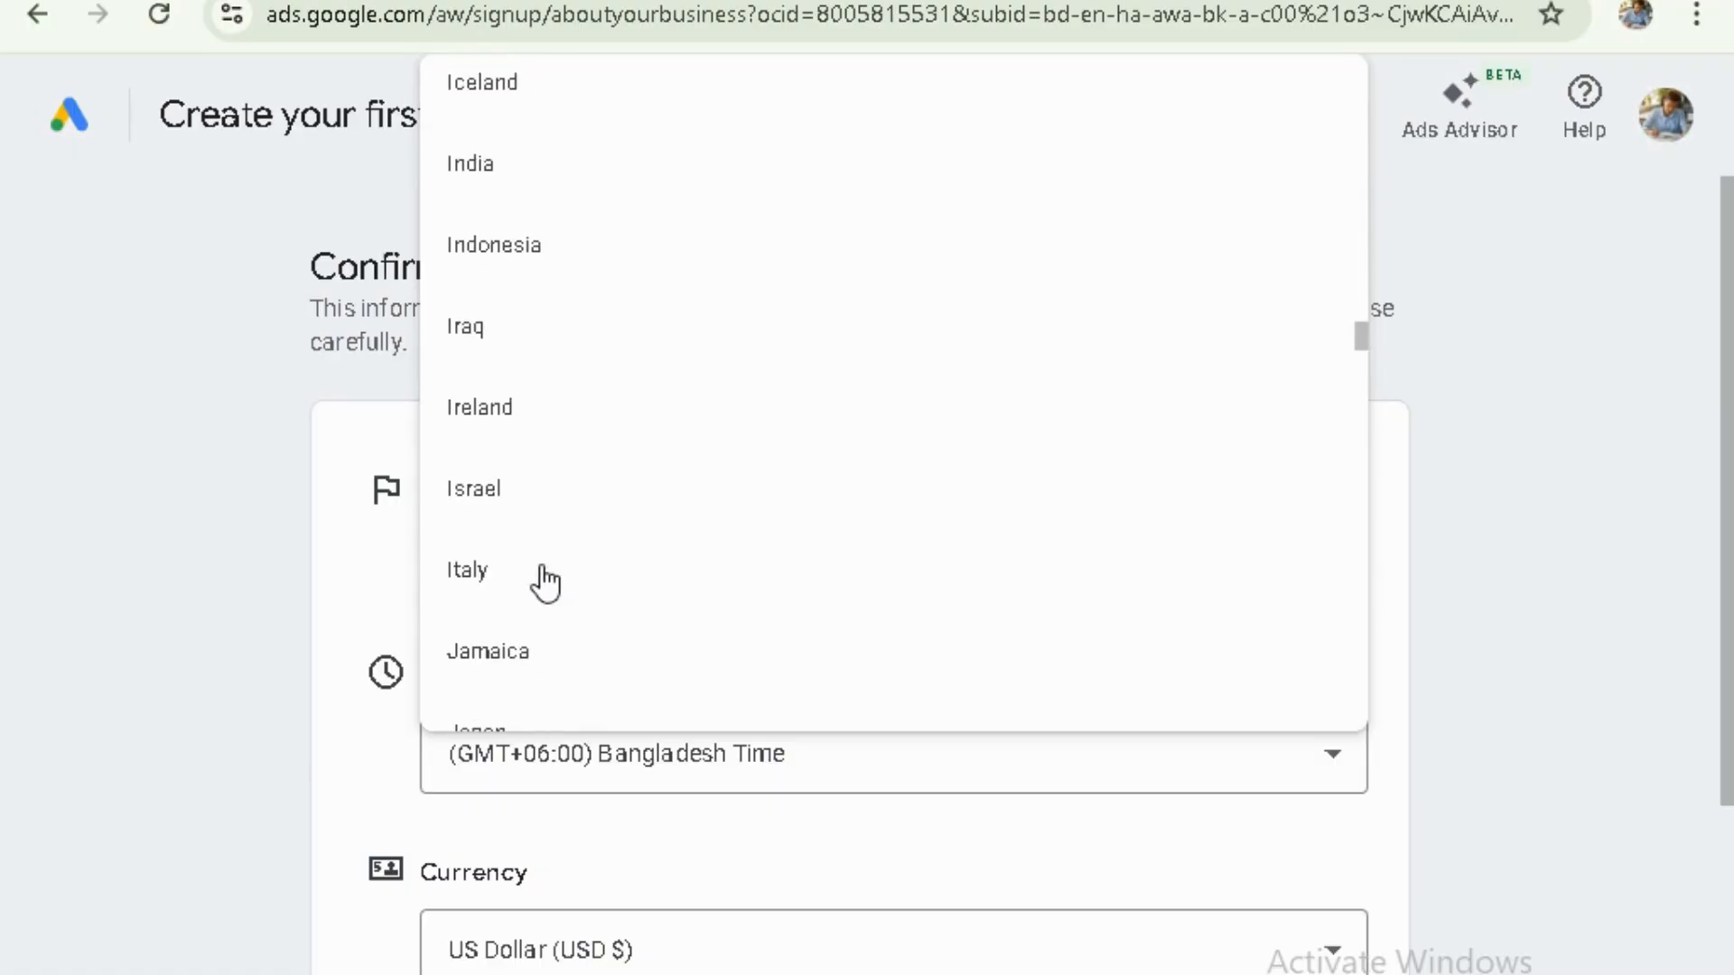
click(462, 170)
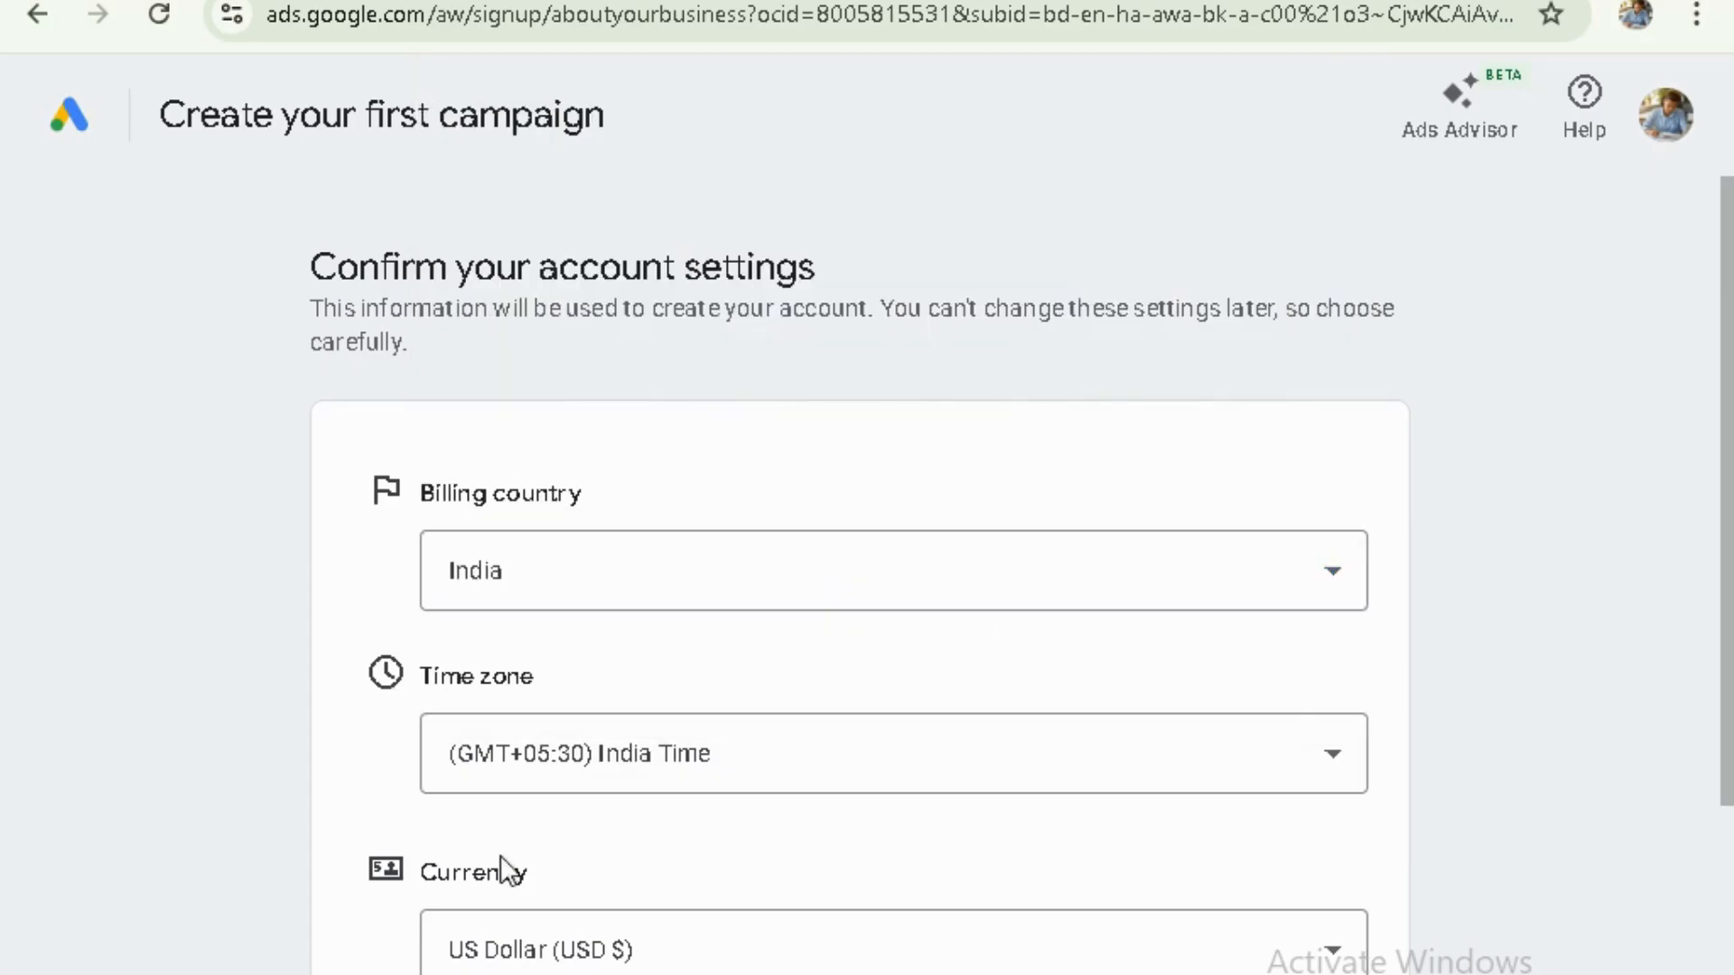
- Look through the available currencies, set the currency to Indian Rupee (INR ₹), and continue to the payment settings
click(678, 953)
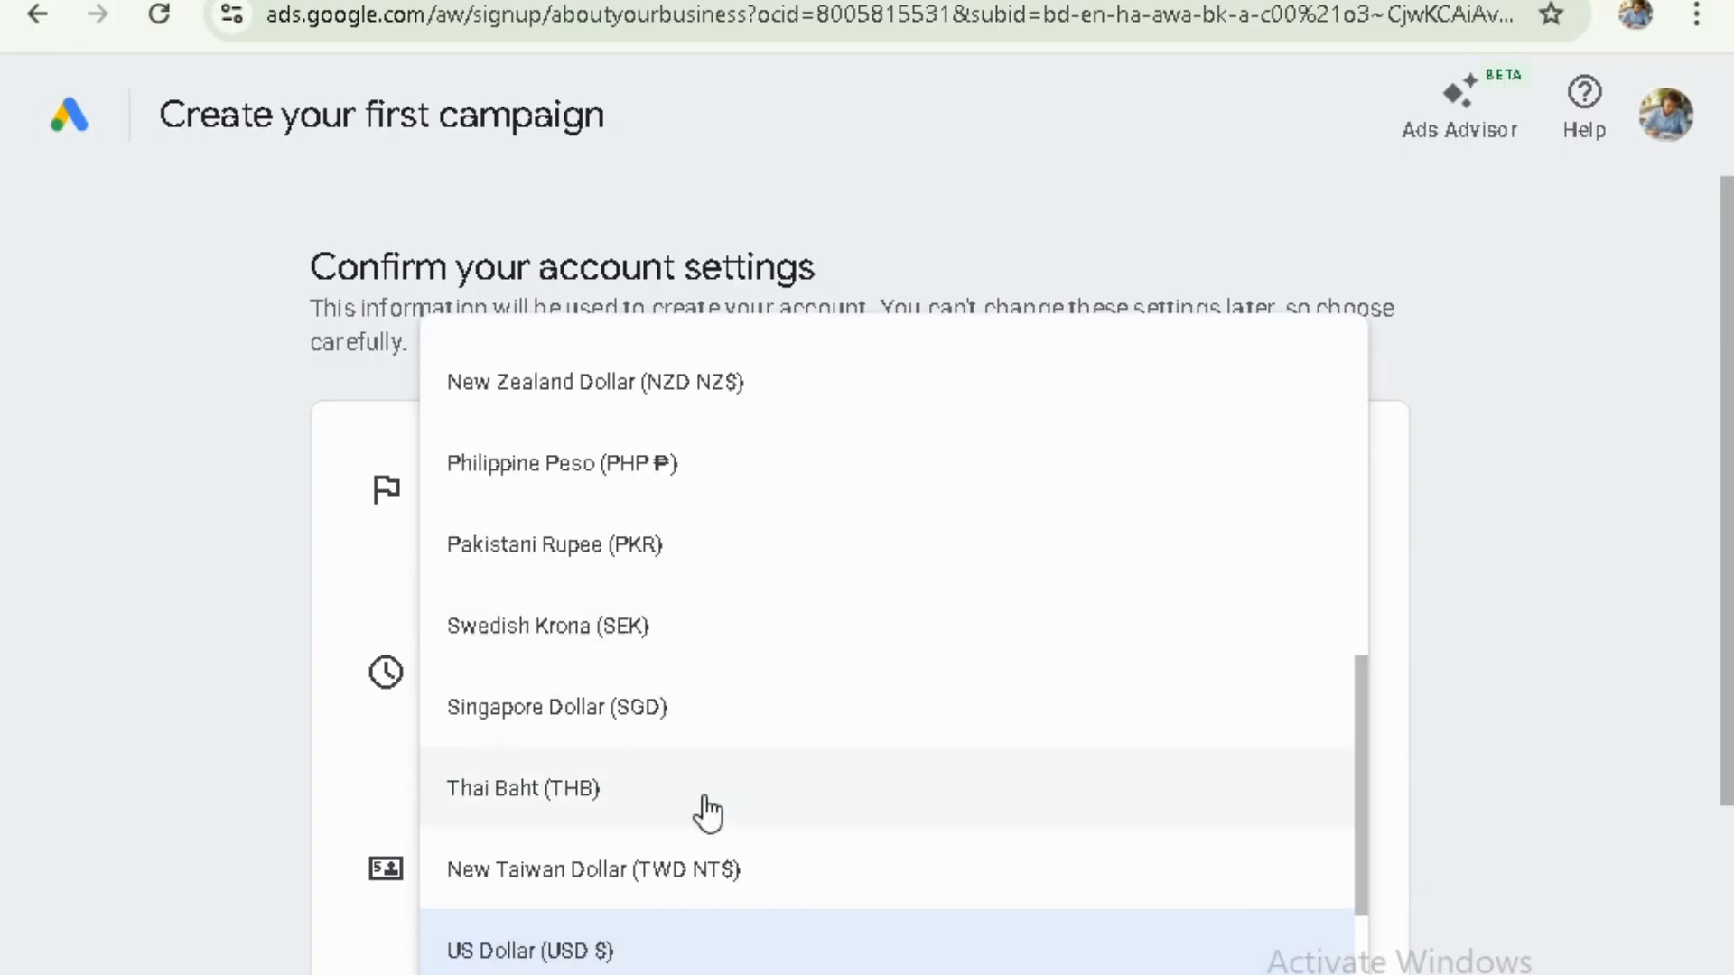
scroll(708, 809, down, 2)
scroll(701, 851, up, 10)
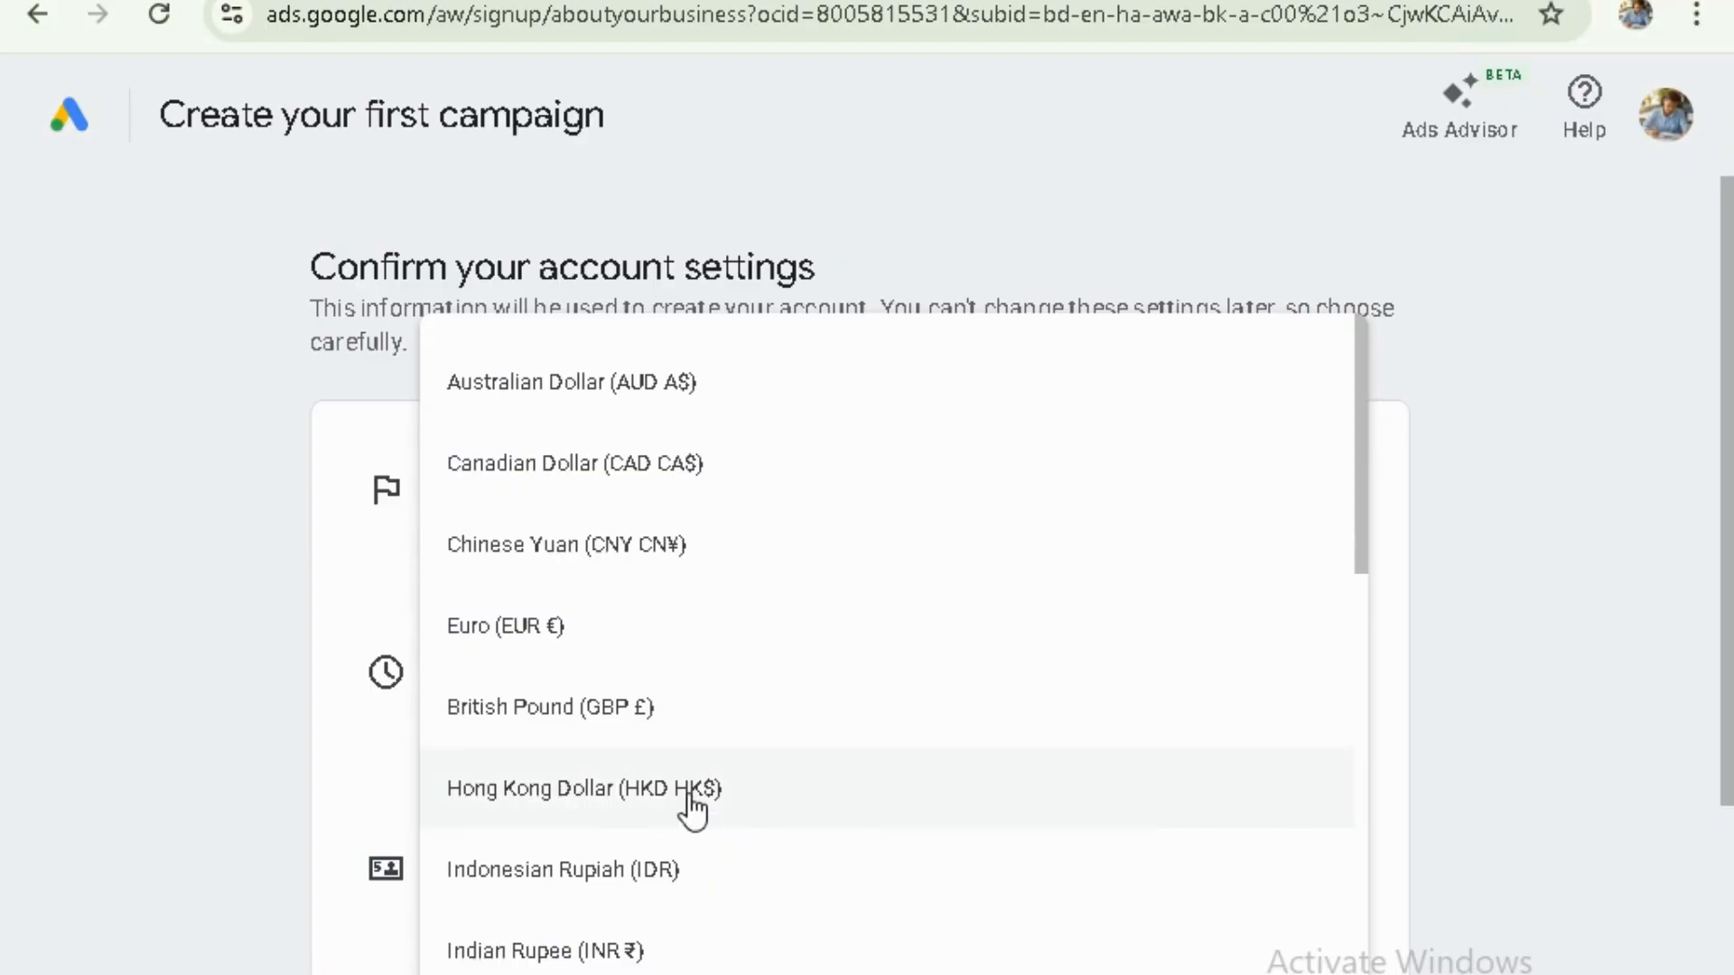
scroll(691, 810, down, 9)
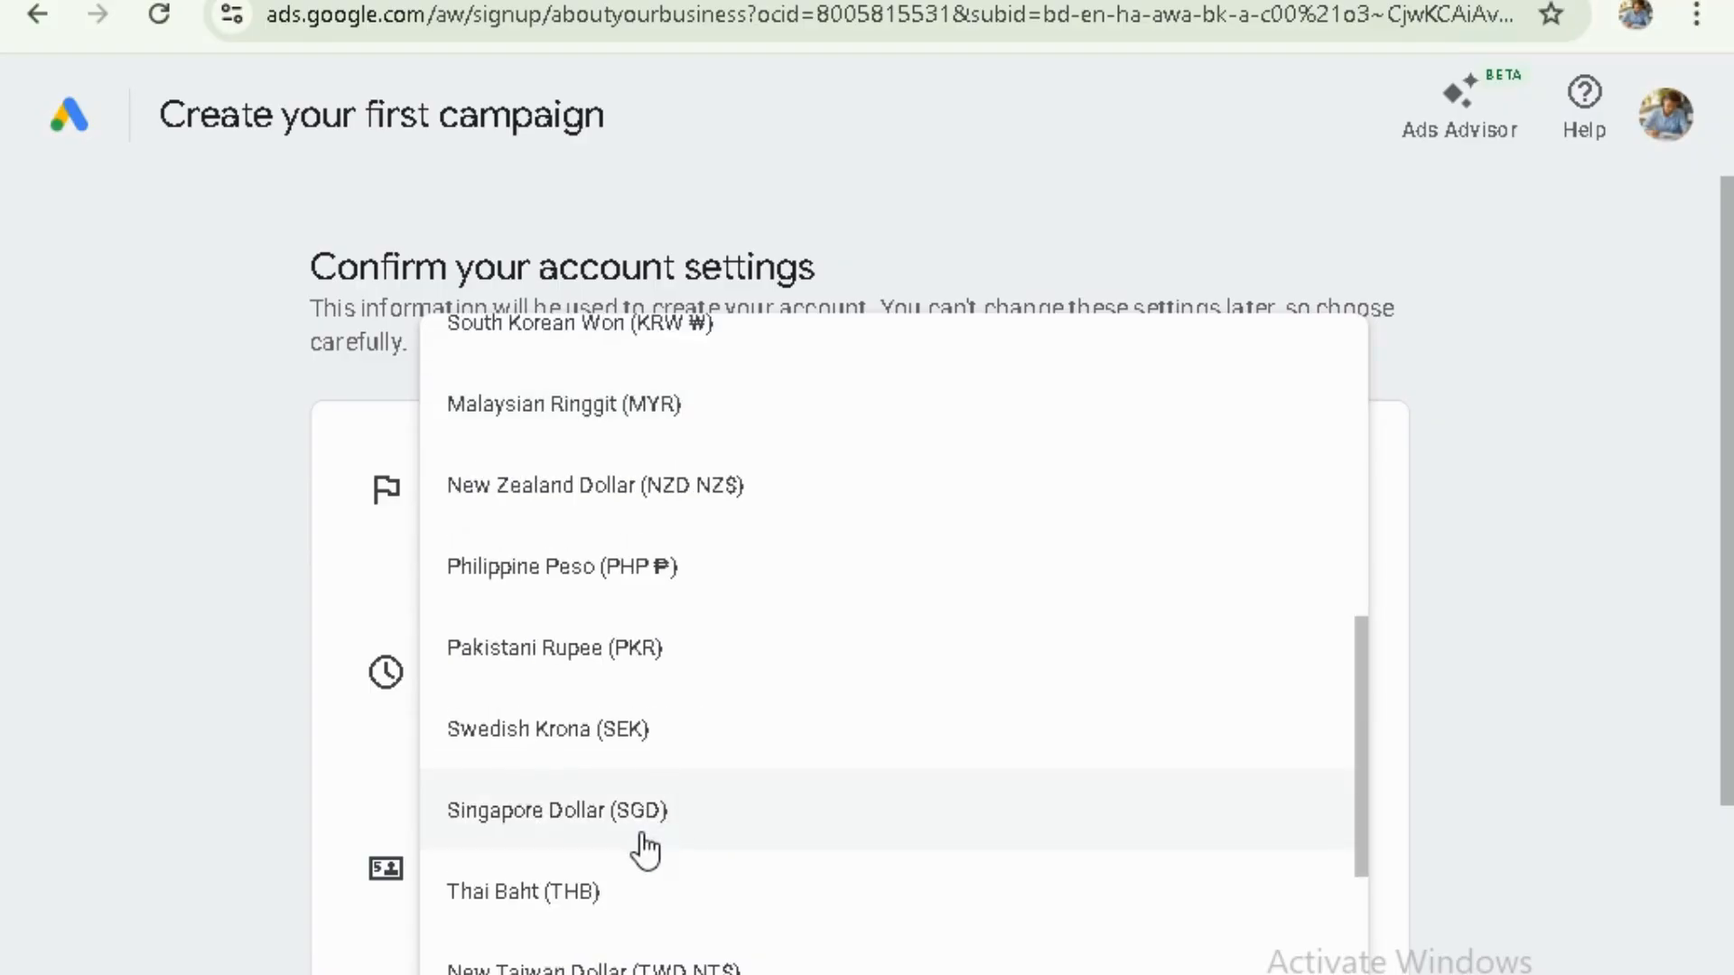
scroll(644, 849, down, 3)
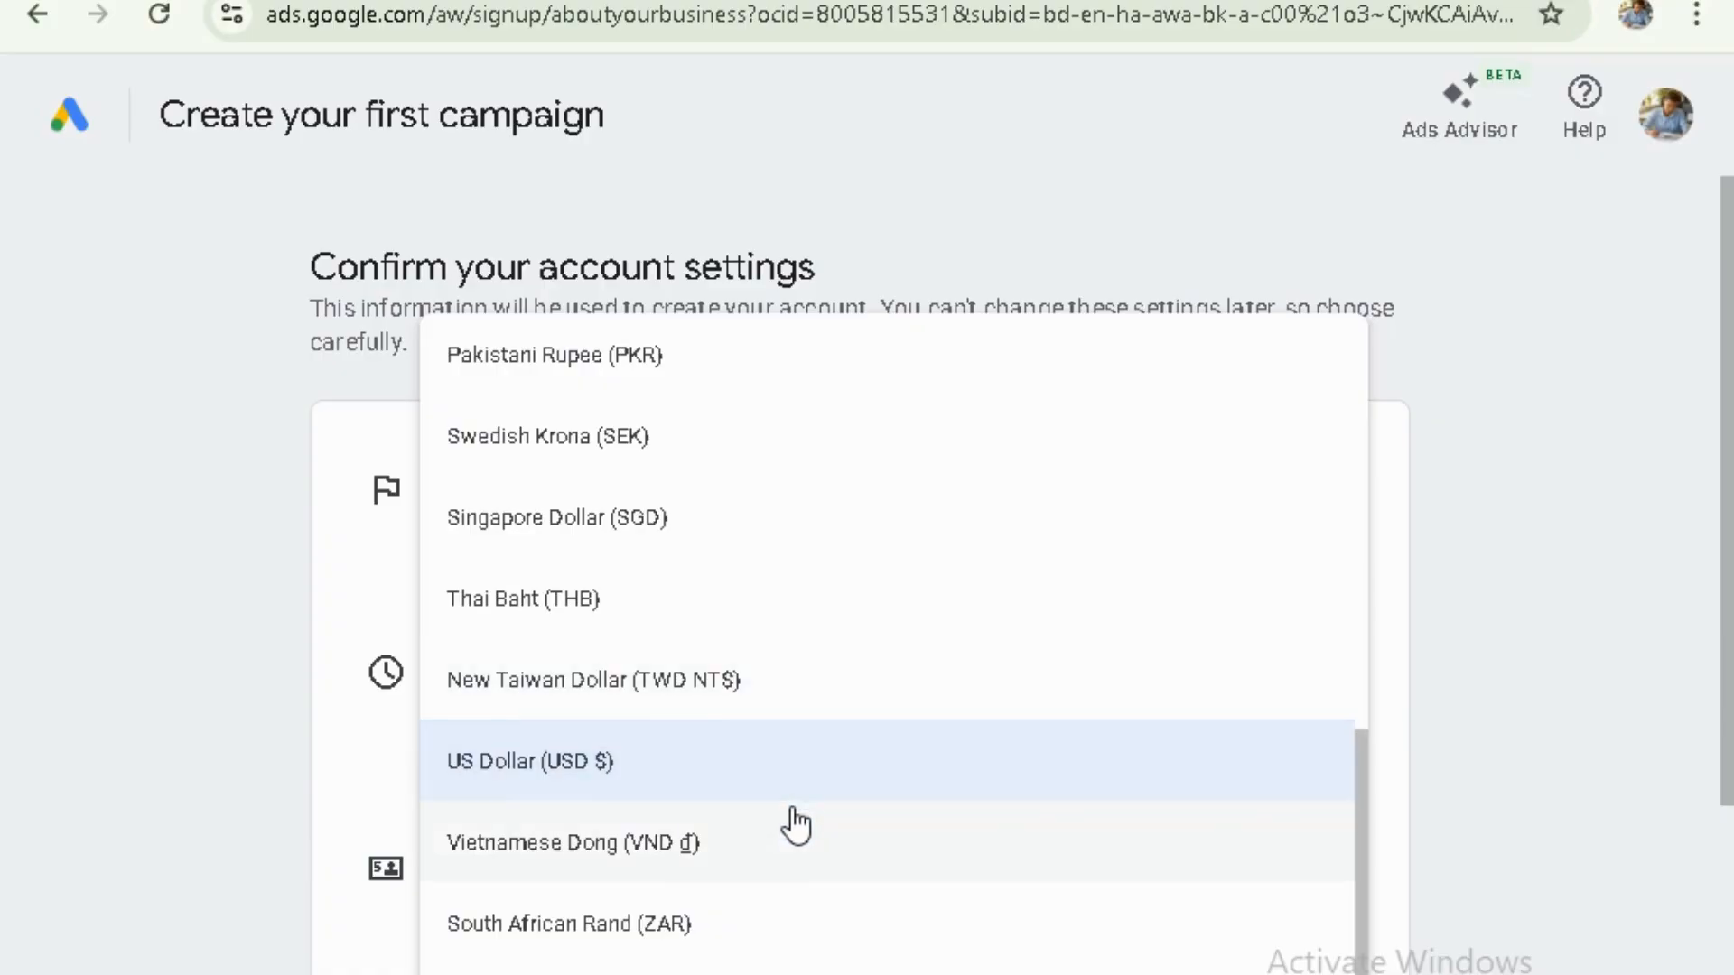
scroll(781, 827, up, 10)
scroll(767, 829, down, 10)
scroll(757, 820, up, 5)
scroll(825, 785, down, 5)
scroll(823, 773, up, 5)
scroll(791, 723, up, 5)
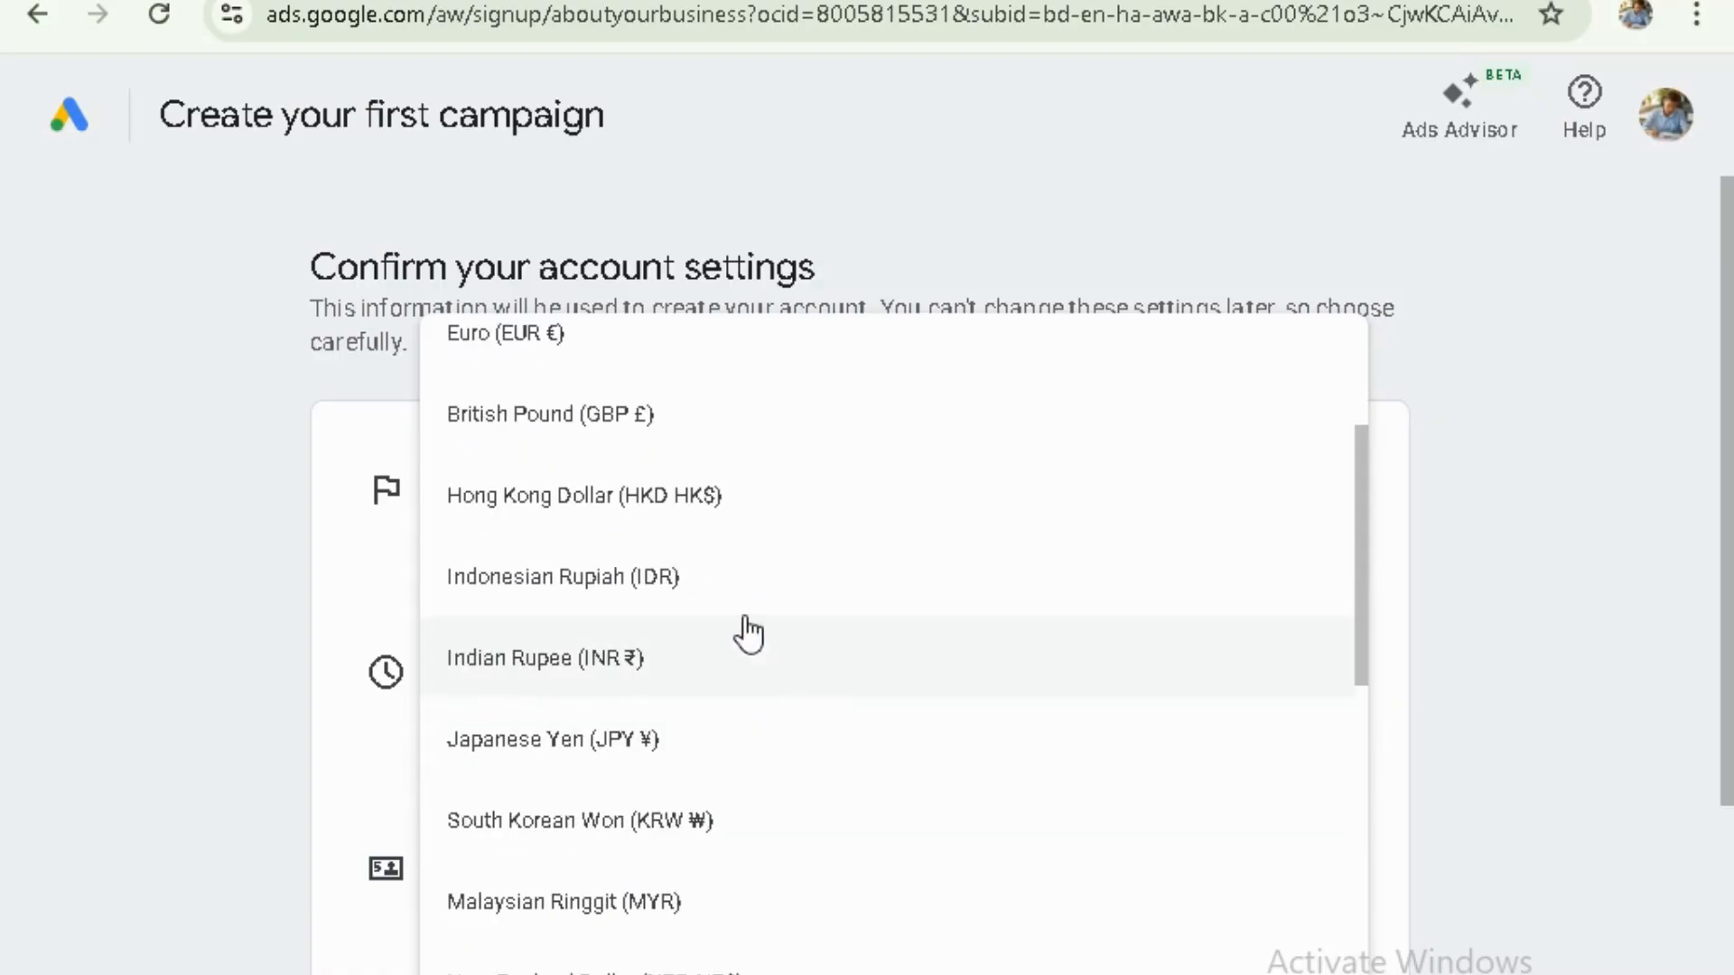
scroll(723, 596, up, 2)
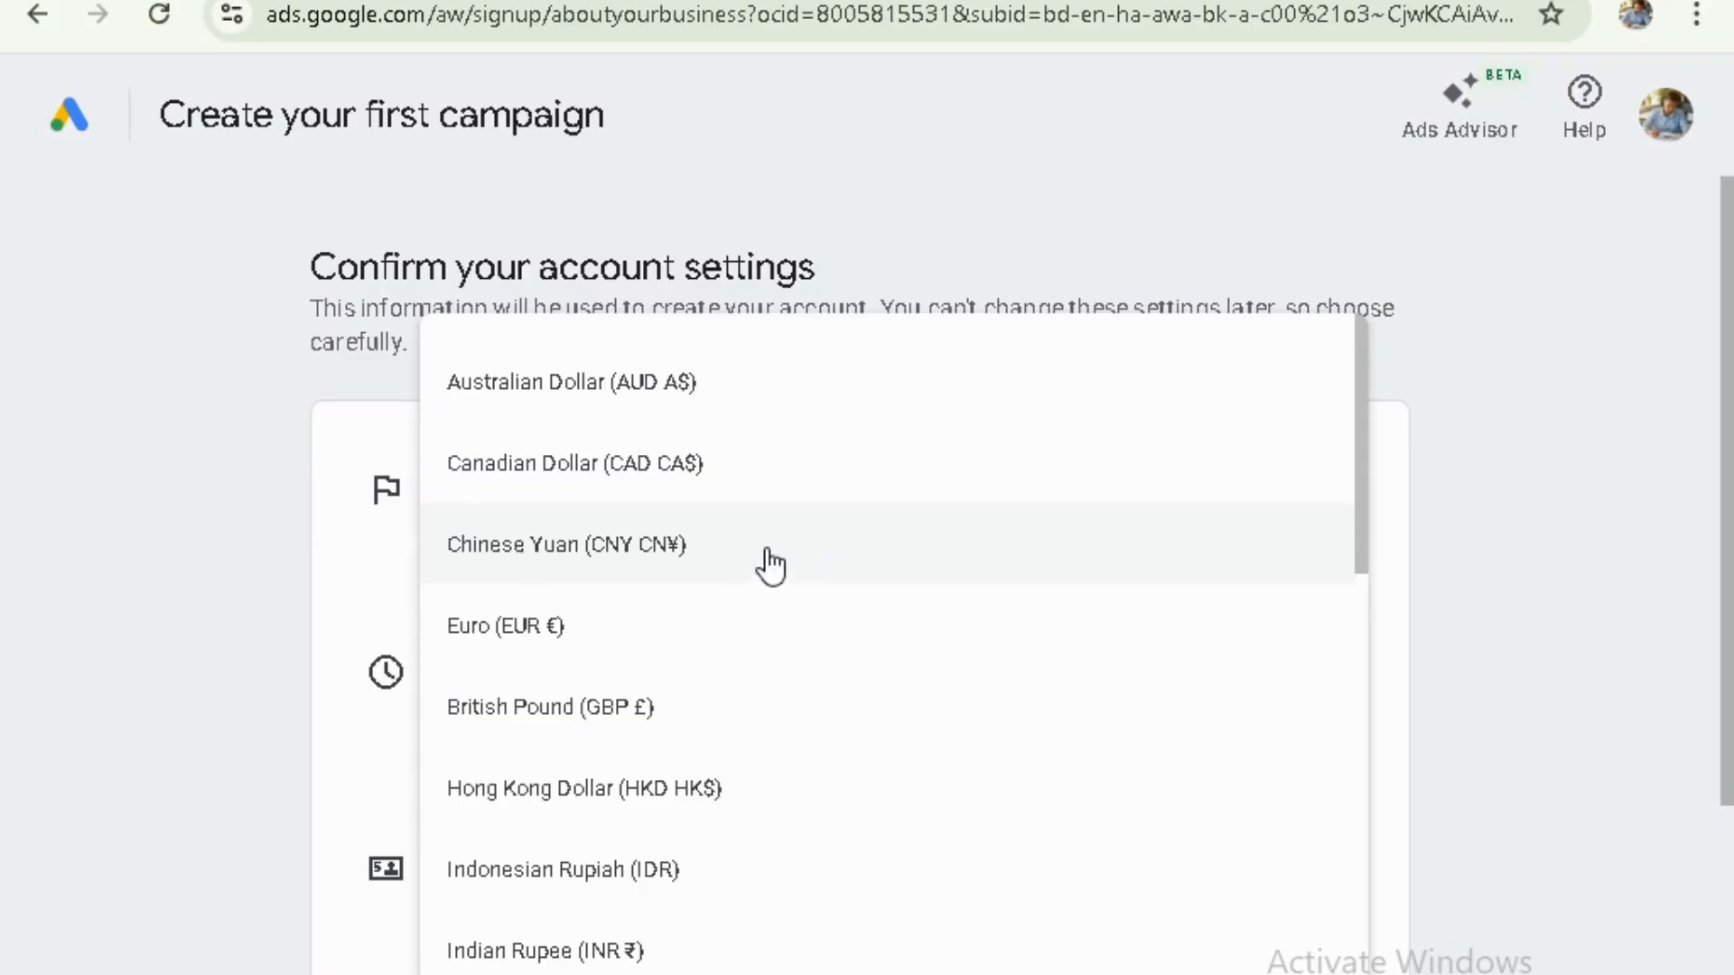
click(619, 949)
scroll(1164, 901, down, 4)
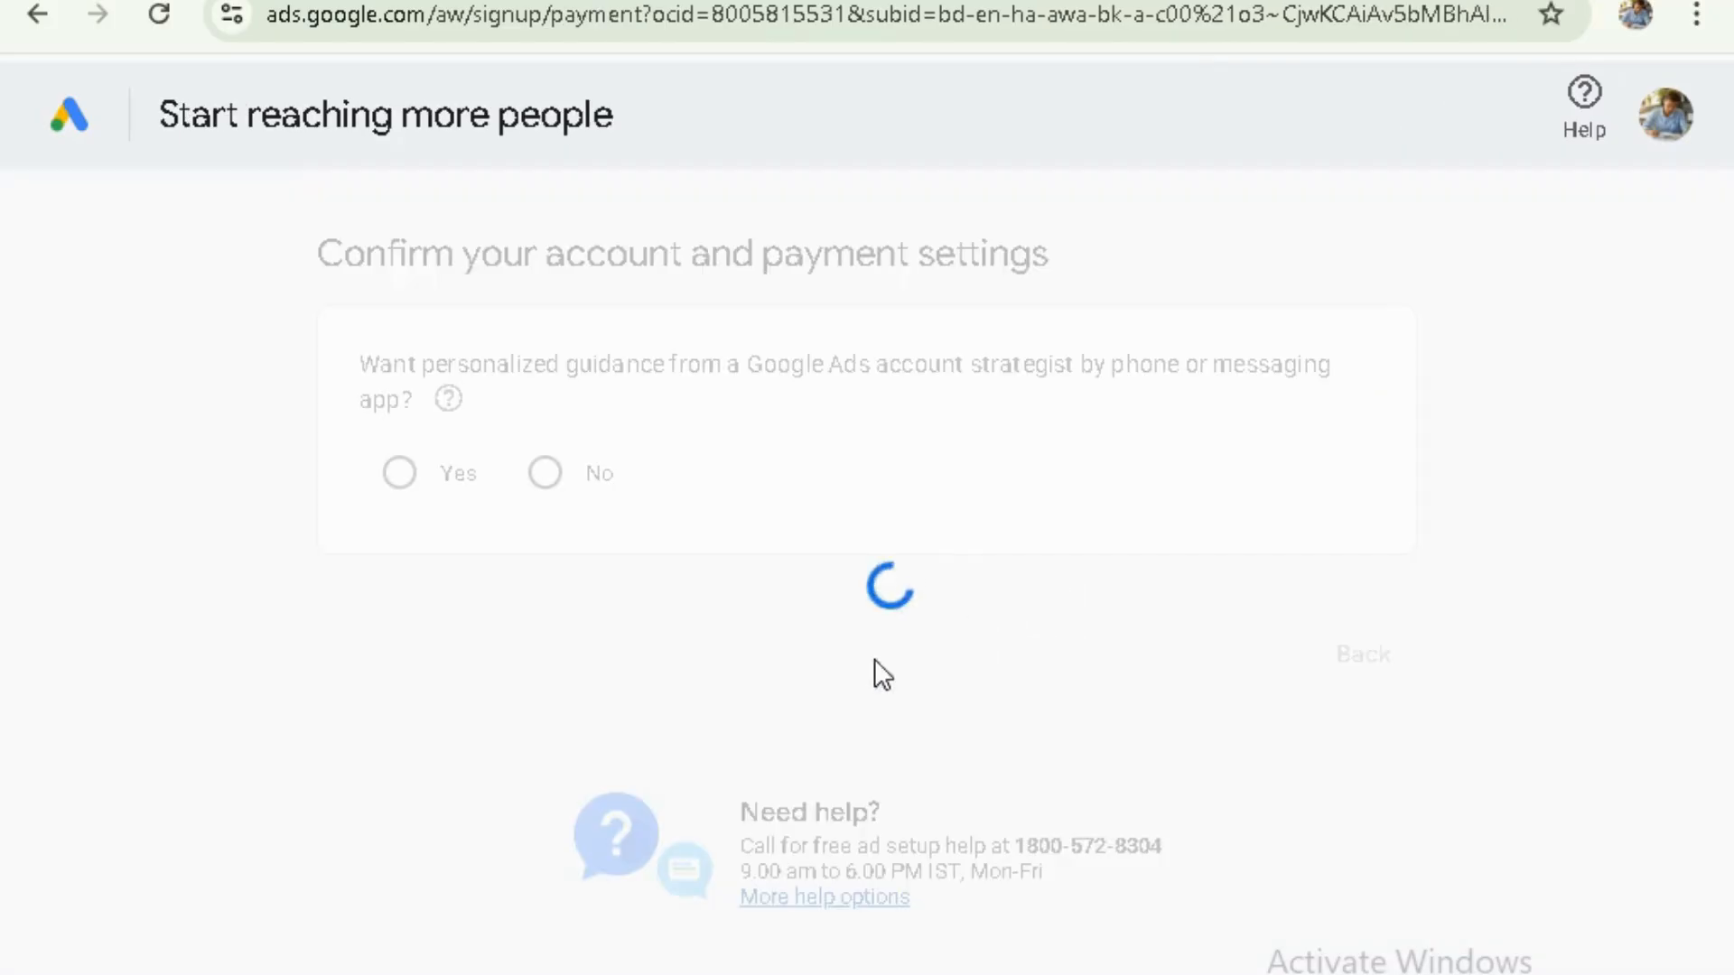
- Review the account and payment settings and start creating a new payments profile
scroll(531, 364, down, 5)
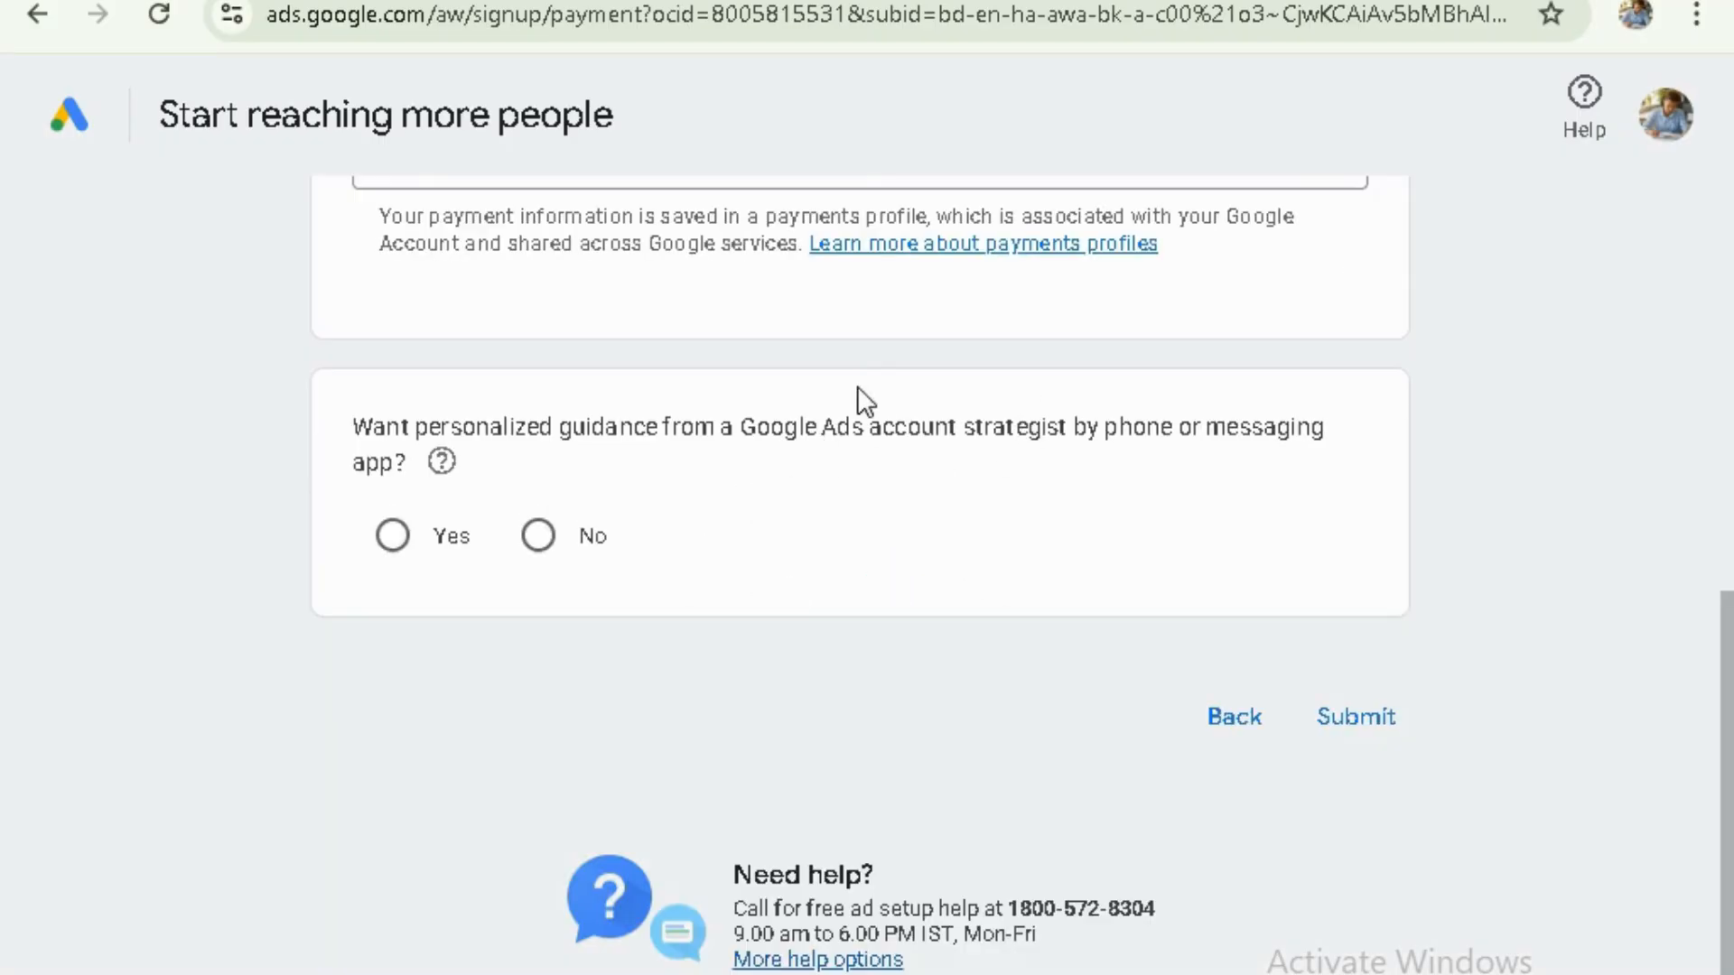
scroll(940, 463, down, 1)
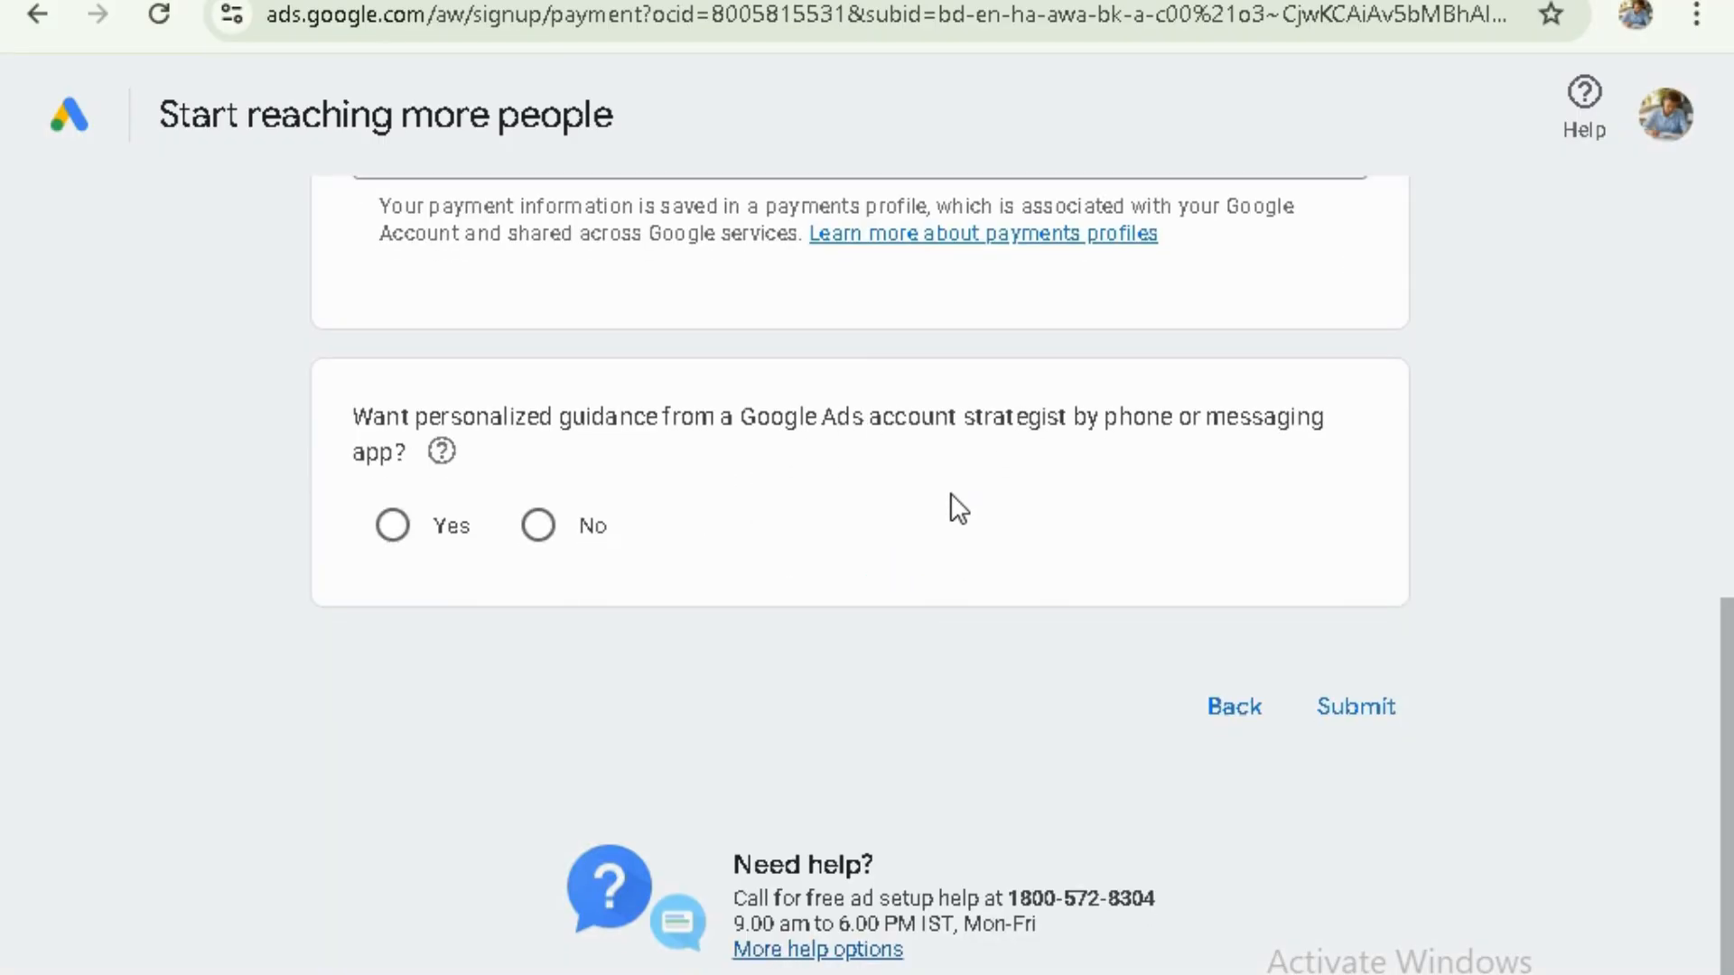
scroll(856, 625, up, 8)
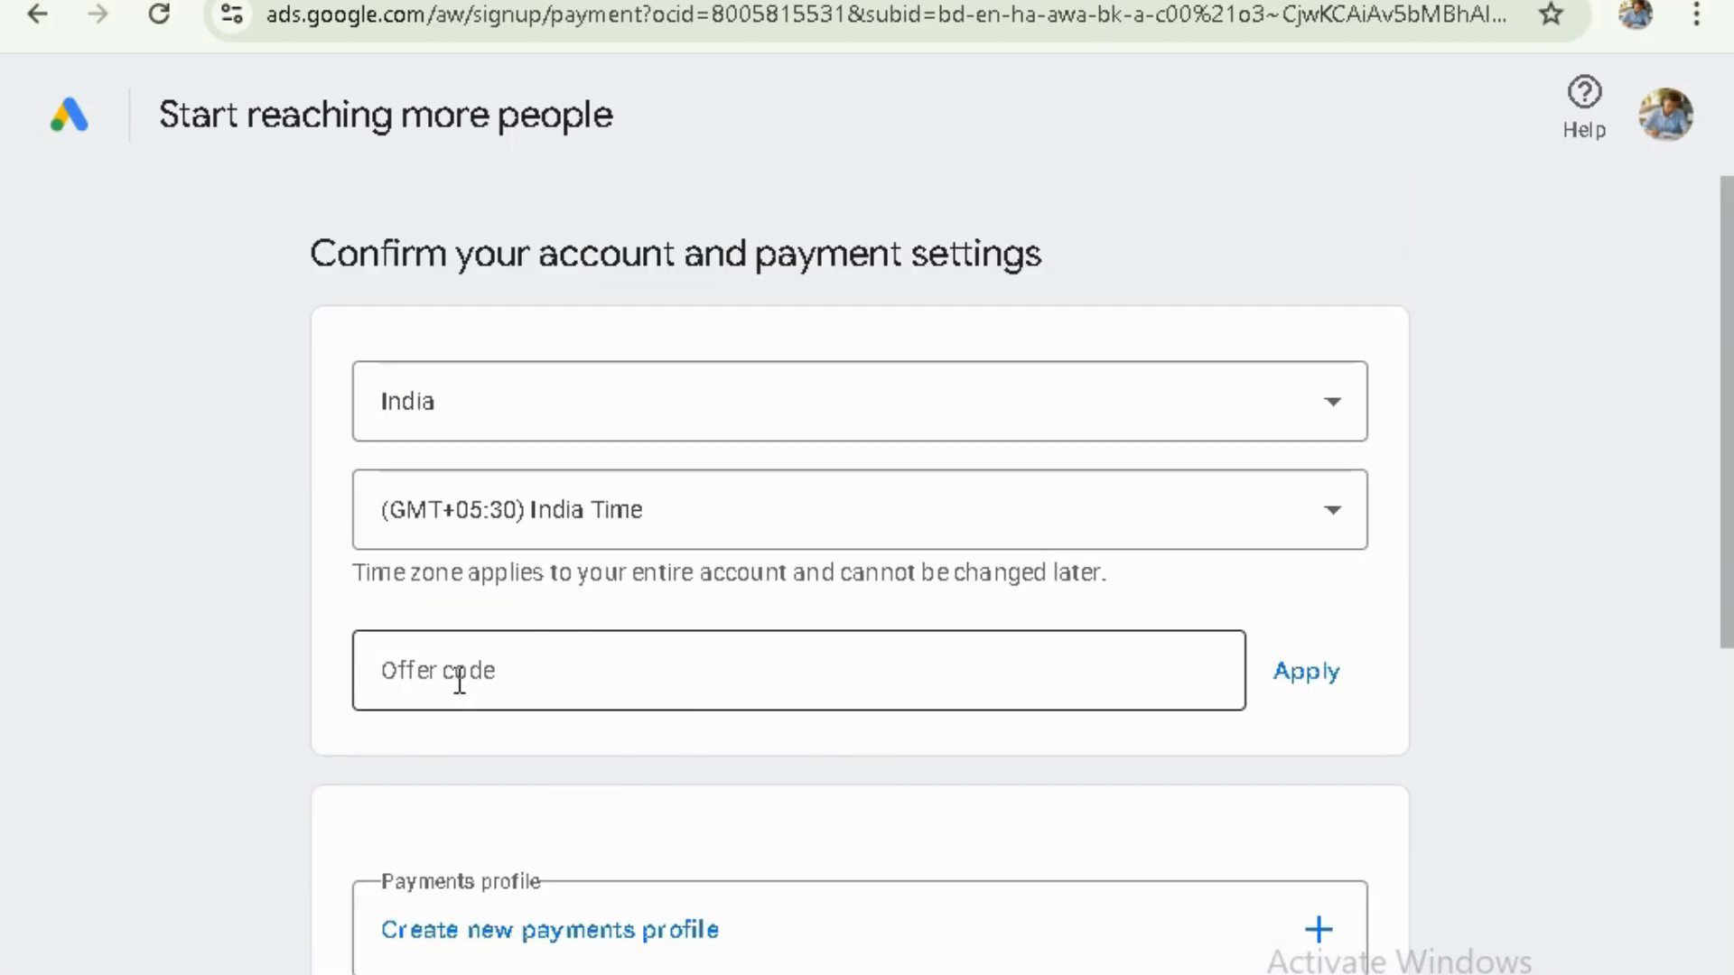
scroll(695, 708, down, 4)
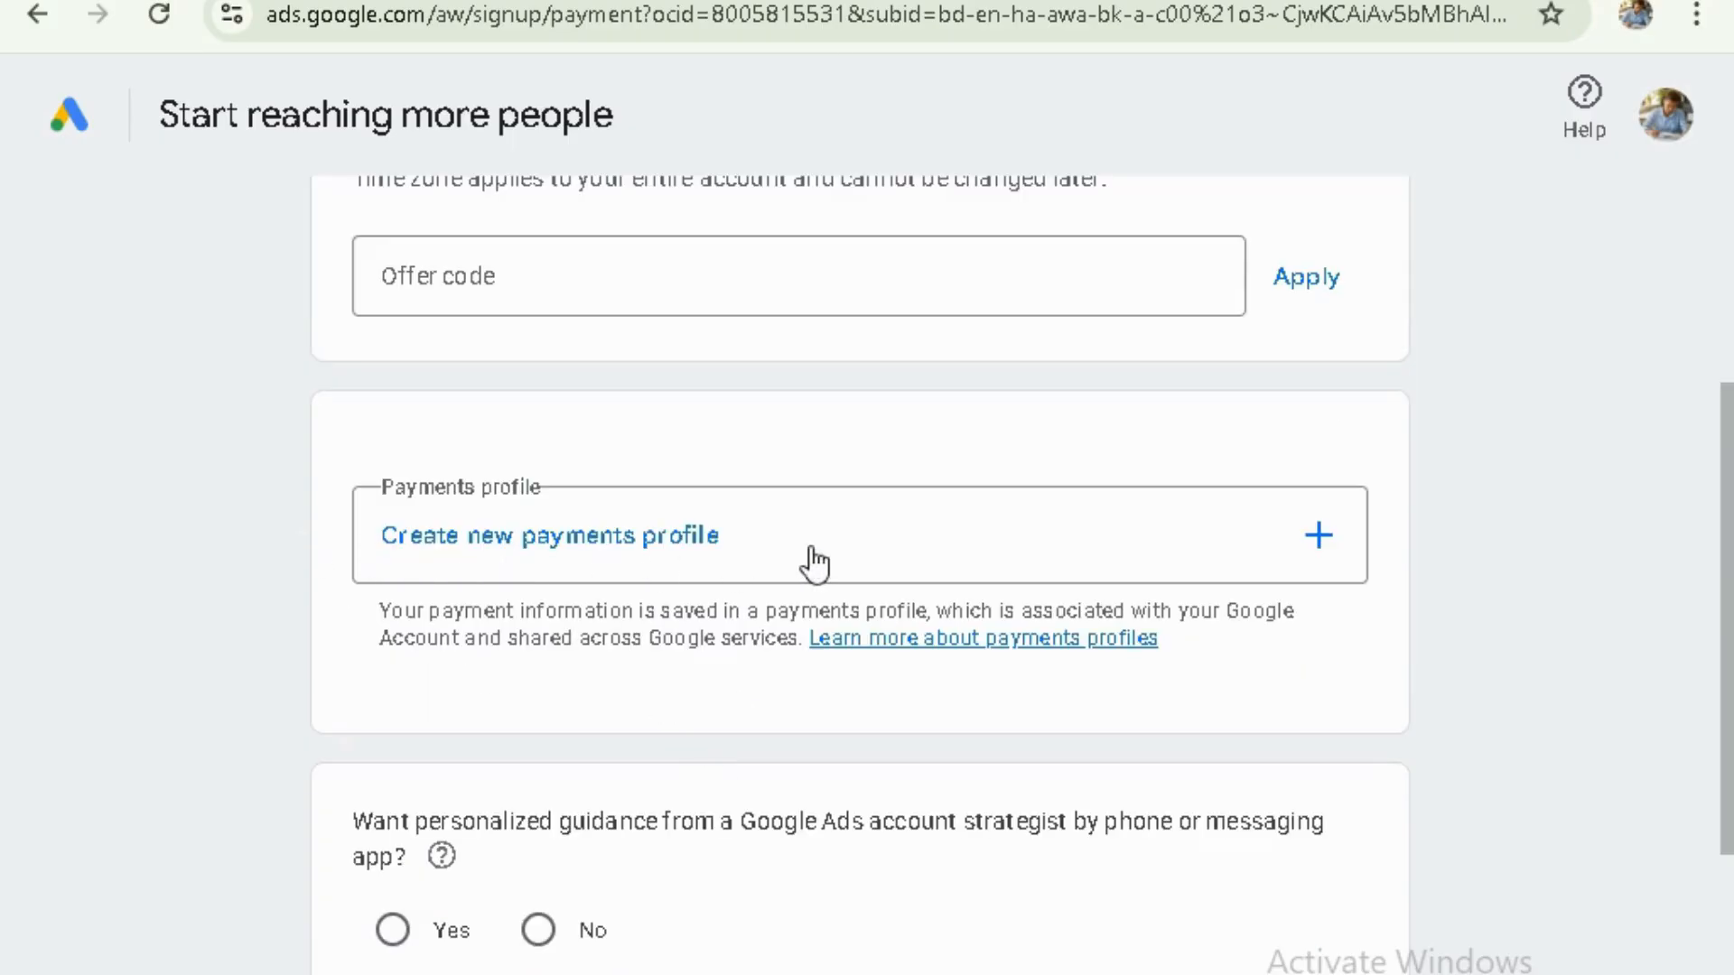
click(1320, 537)
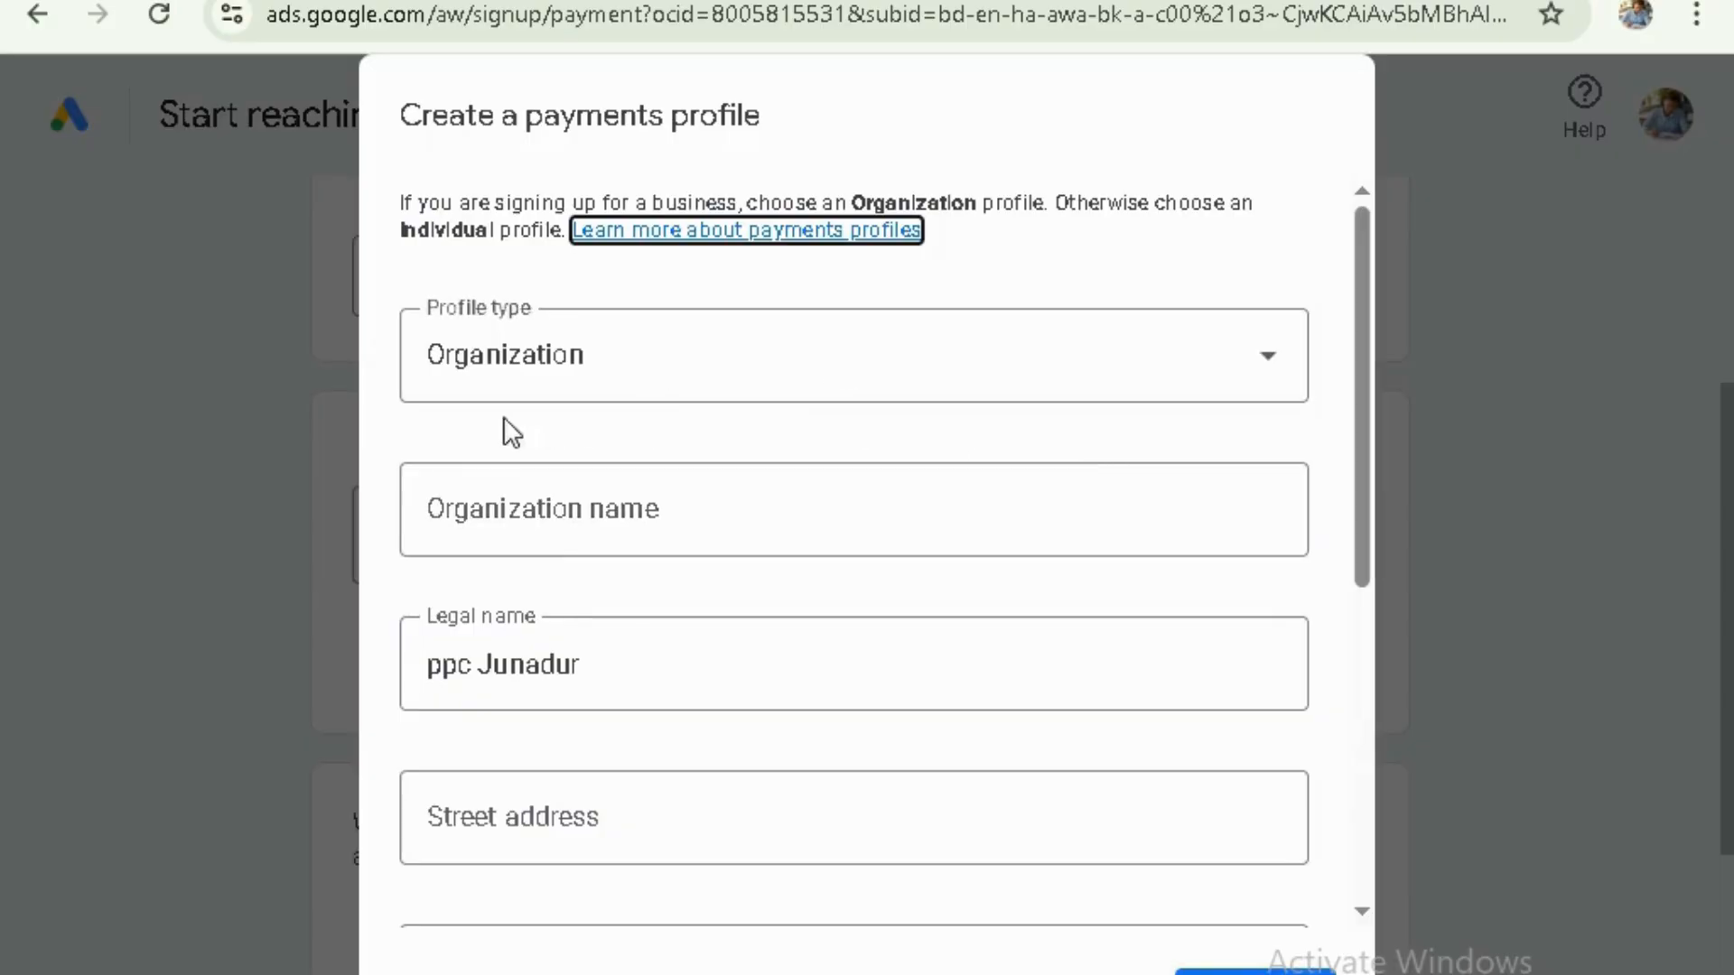
- Examine the profile type, organization name, legal name and address fields of the new payments profile
scroll(715, 533, down, 5)
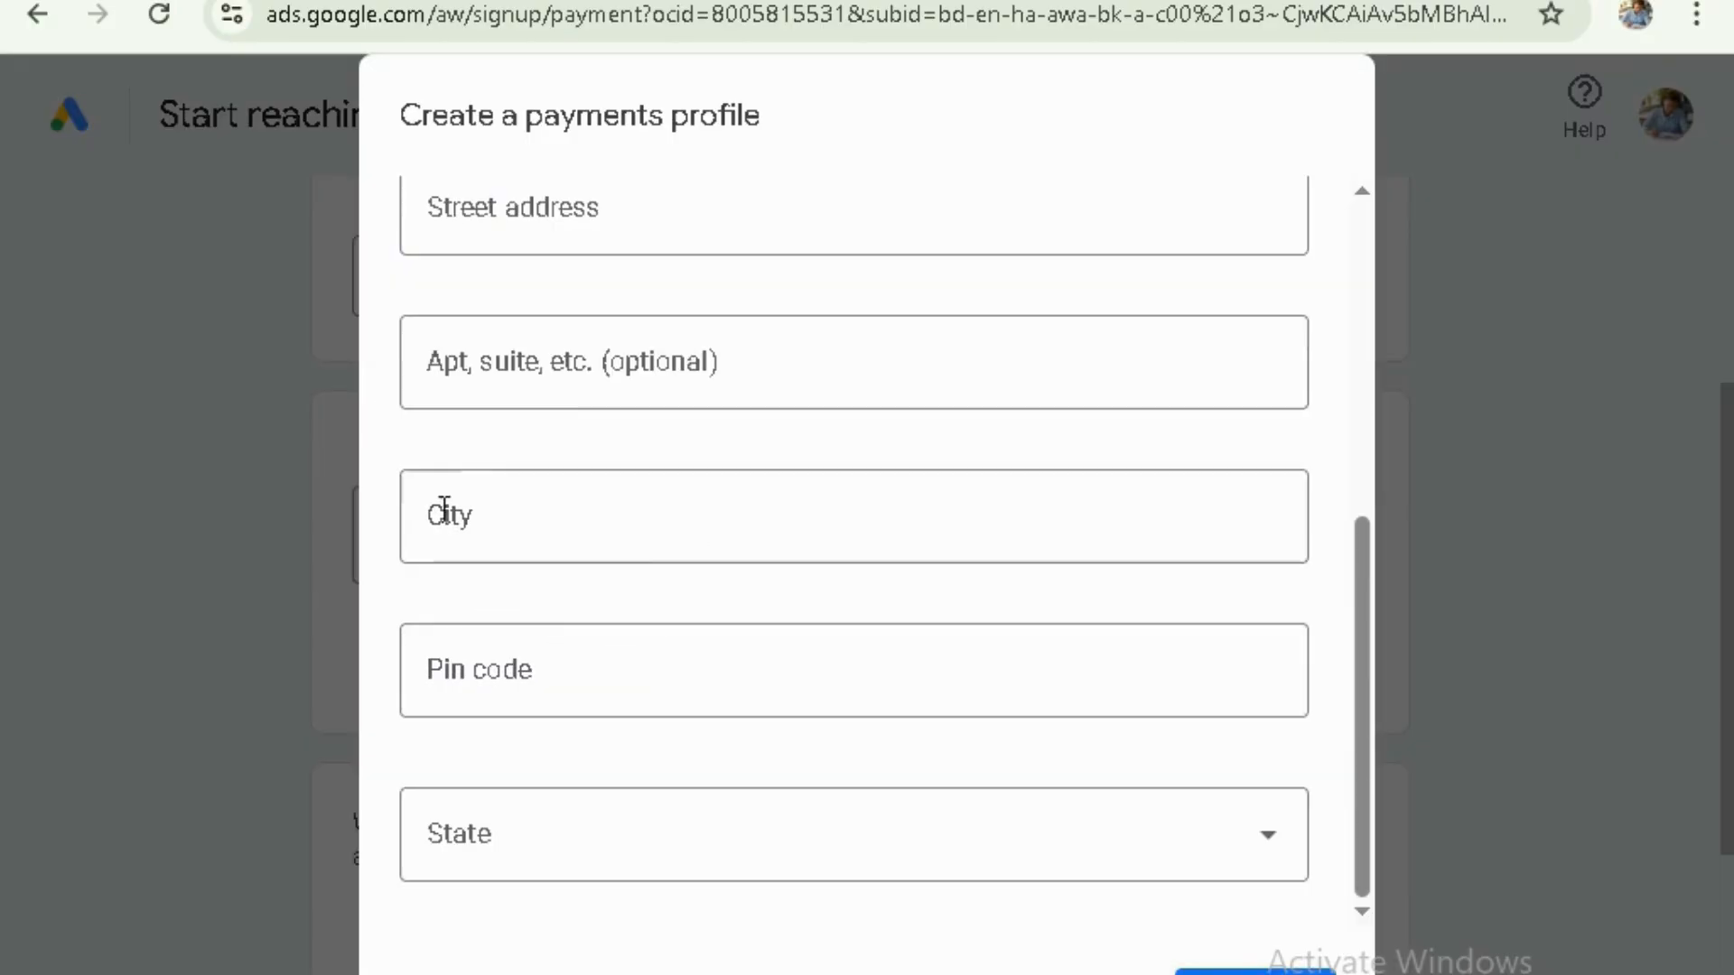
scroll(967, 503, up, 5)
scroll(1018, 526, down, 5)
scroll(639, 674, up, 5)
scroll(577, 472, down, 5)
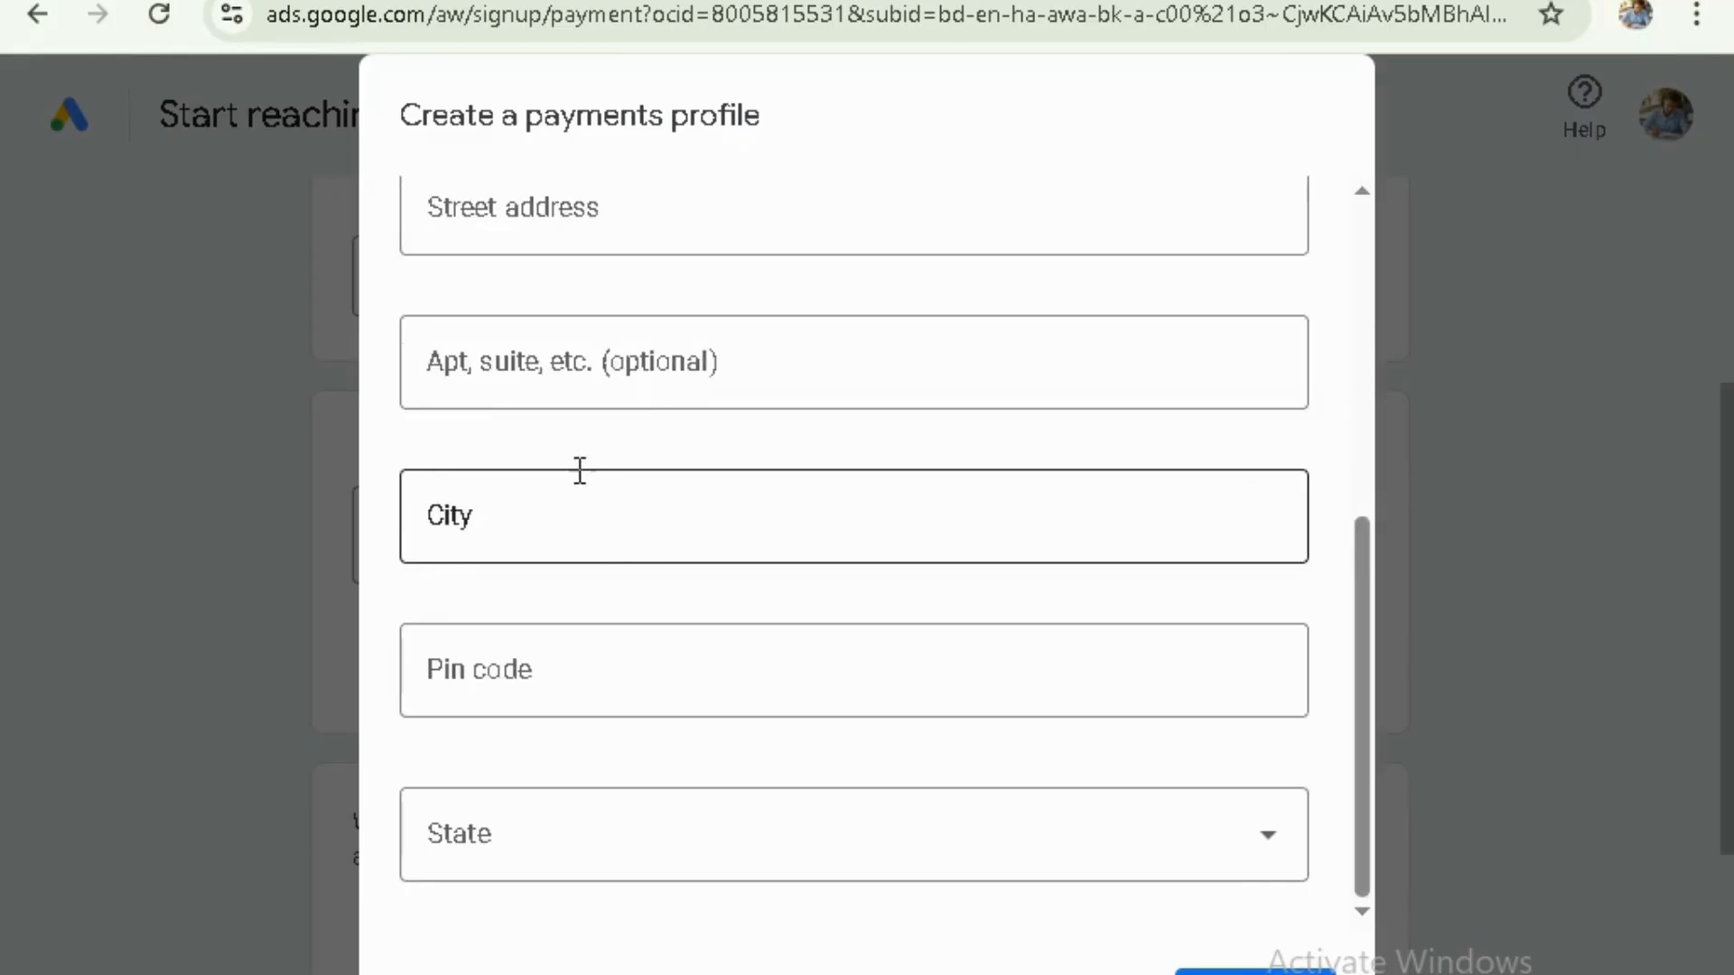
scroll(542, 449, up, 4)
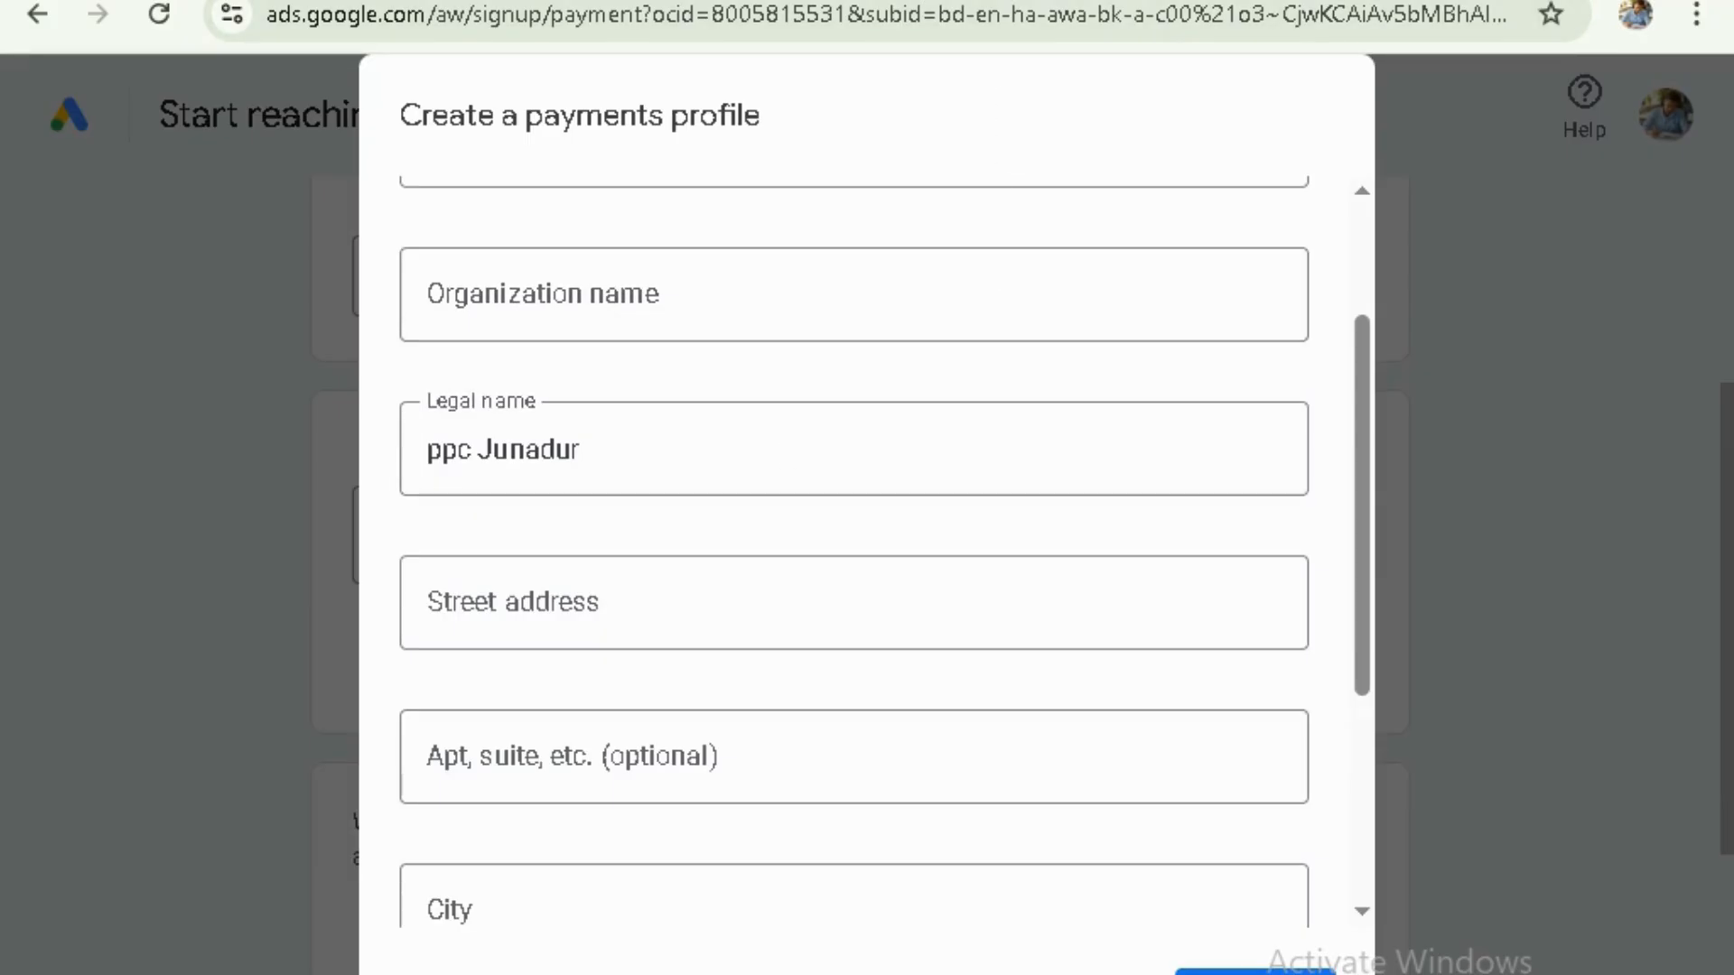
- Search the web for "india address kolkata" in a new browser tab and open the first result in another tab
key(ctrl+t)
text(inde)
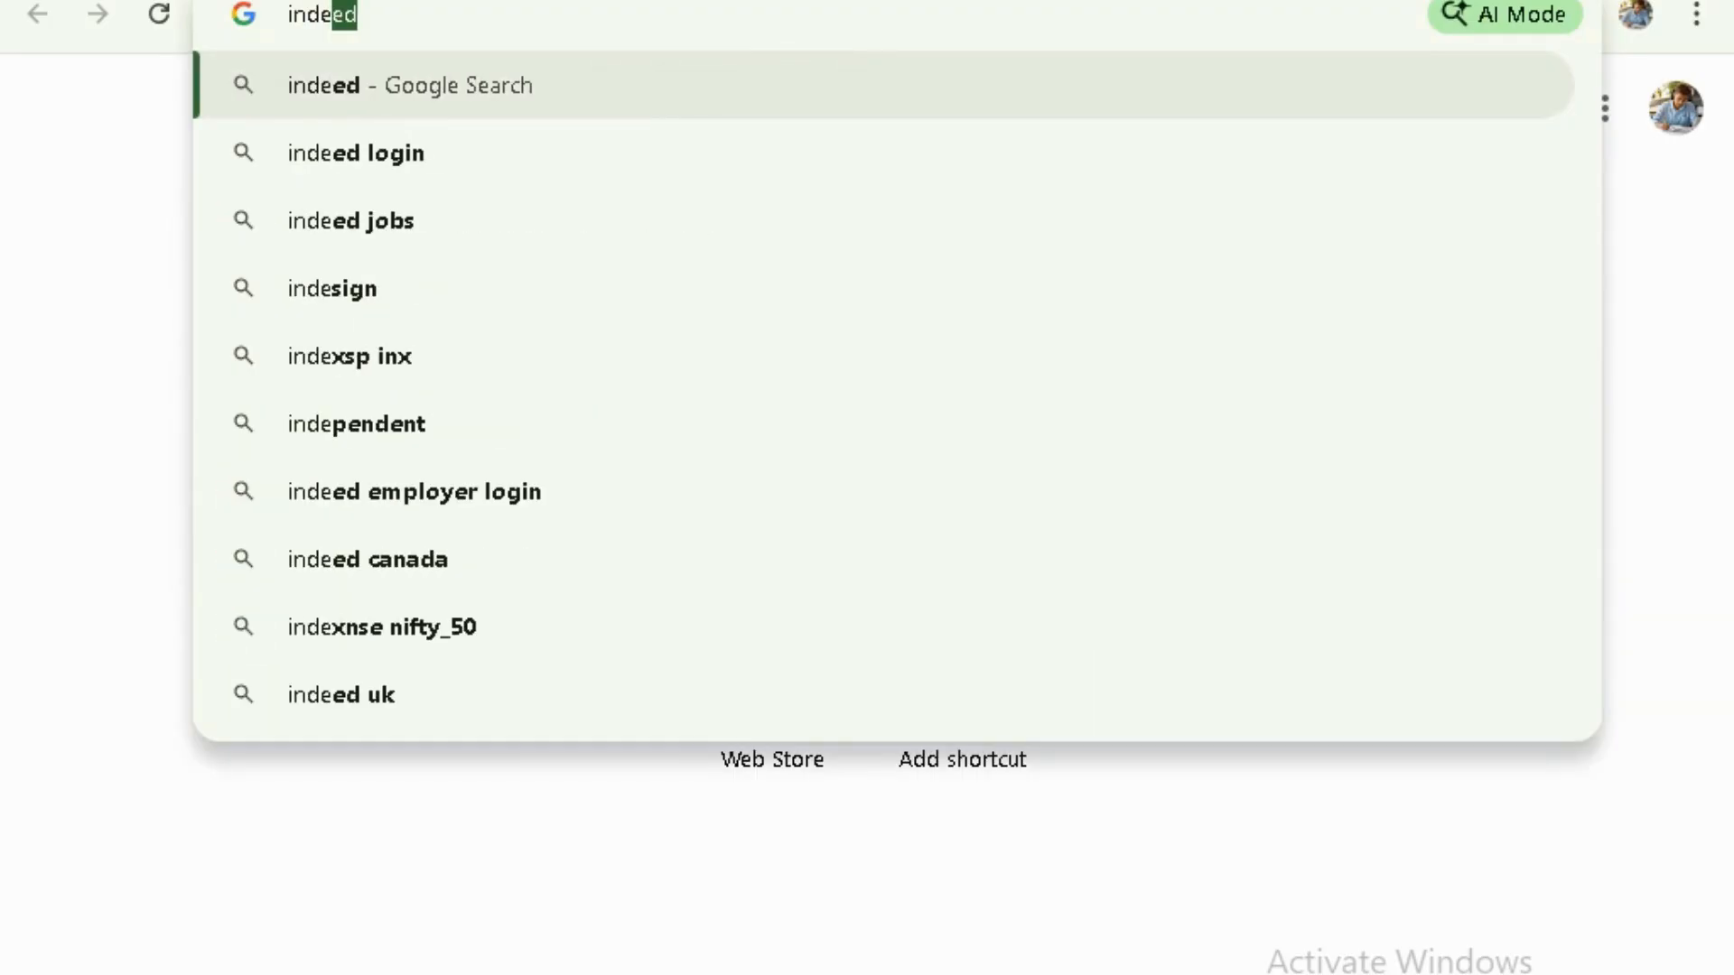
text(e)
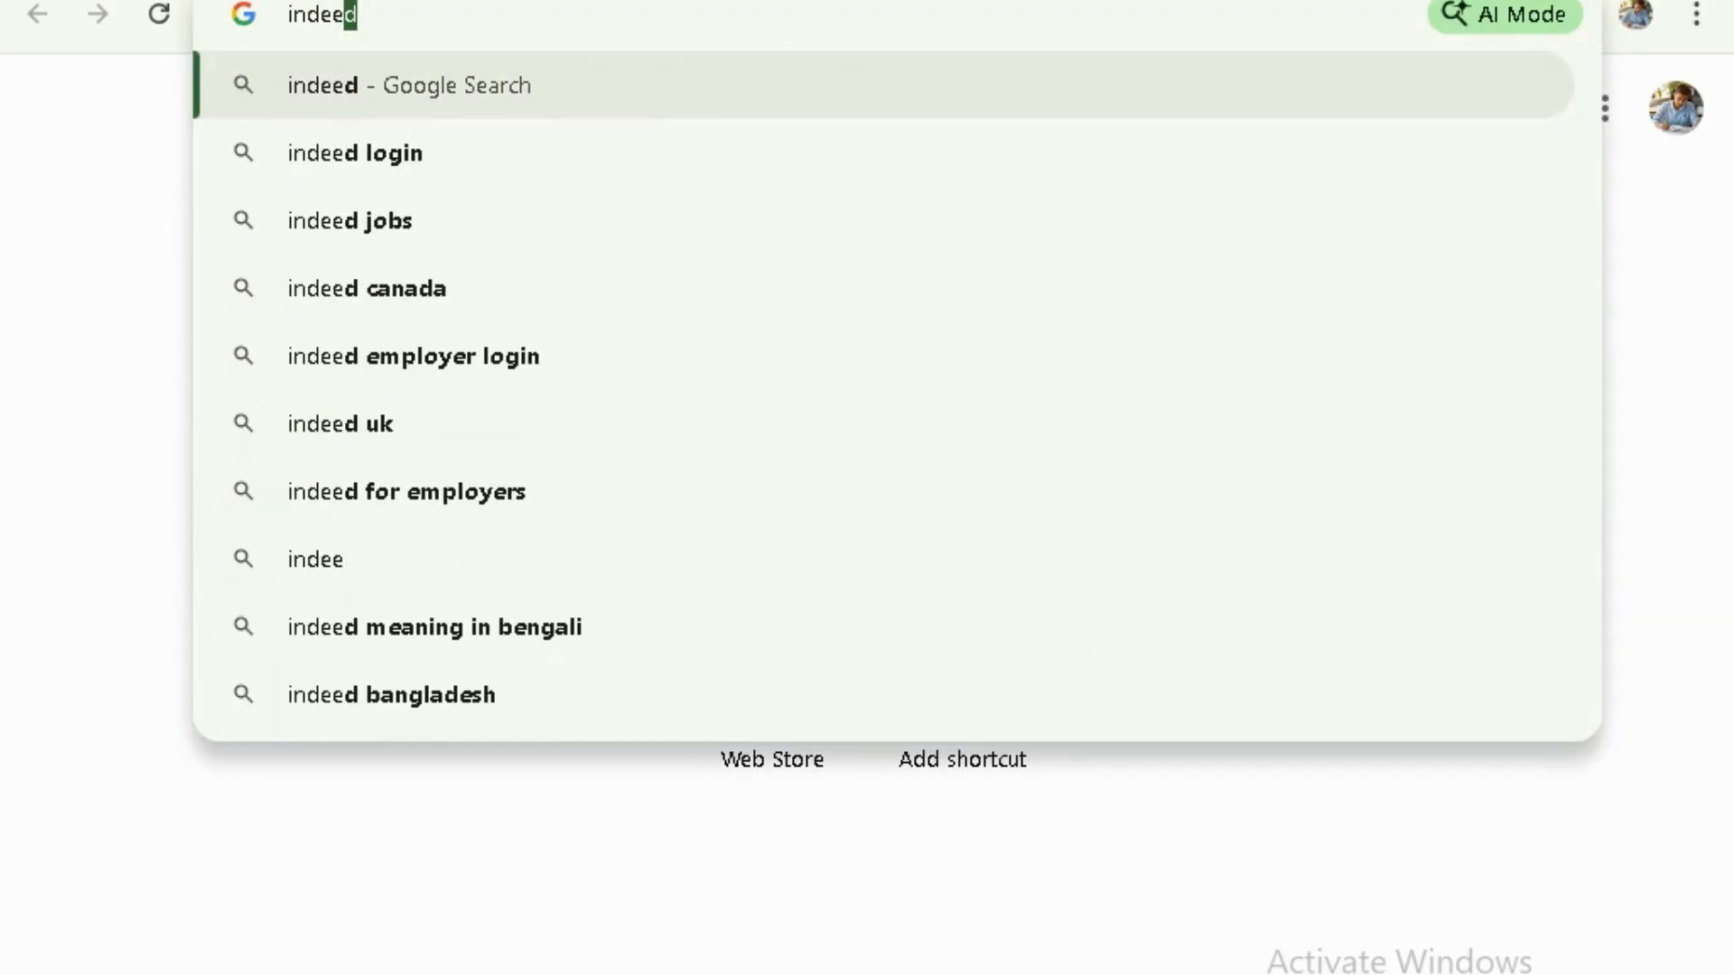
key(BackSpace)
key(BackSpace)
key(BackSpace)
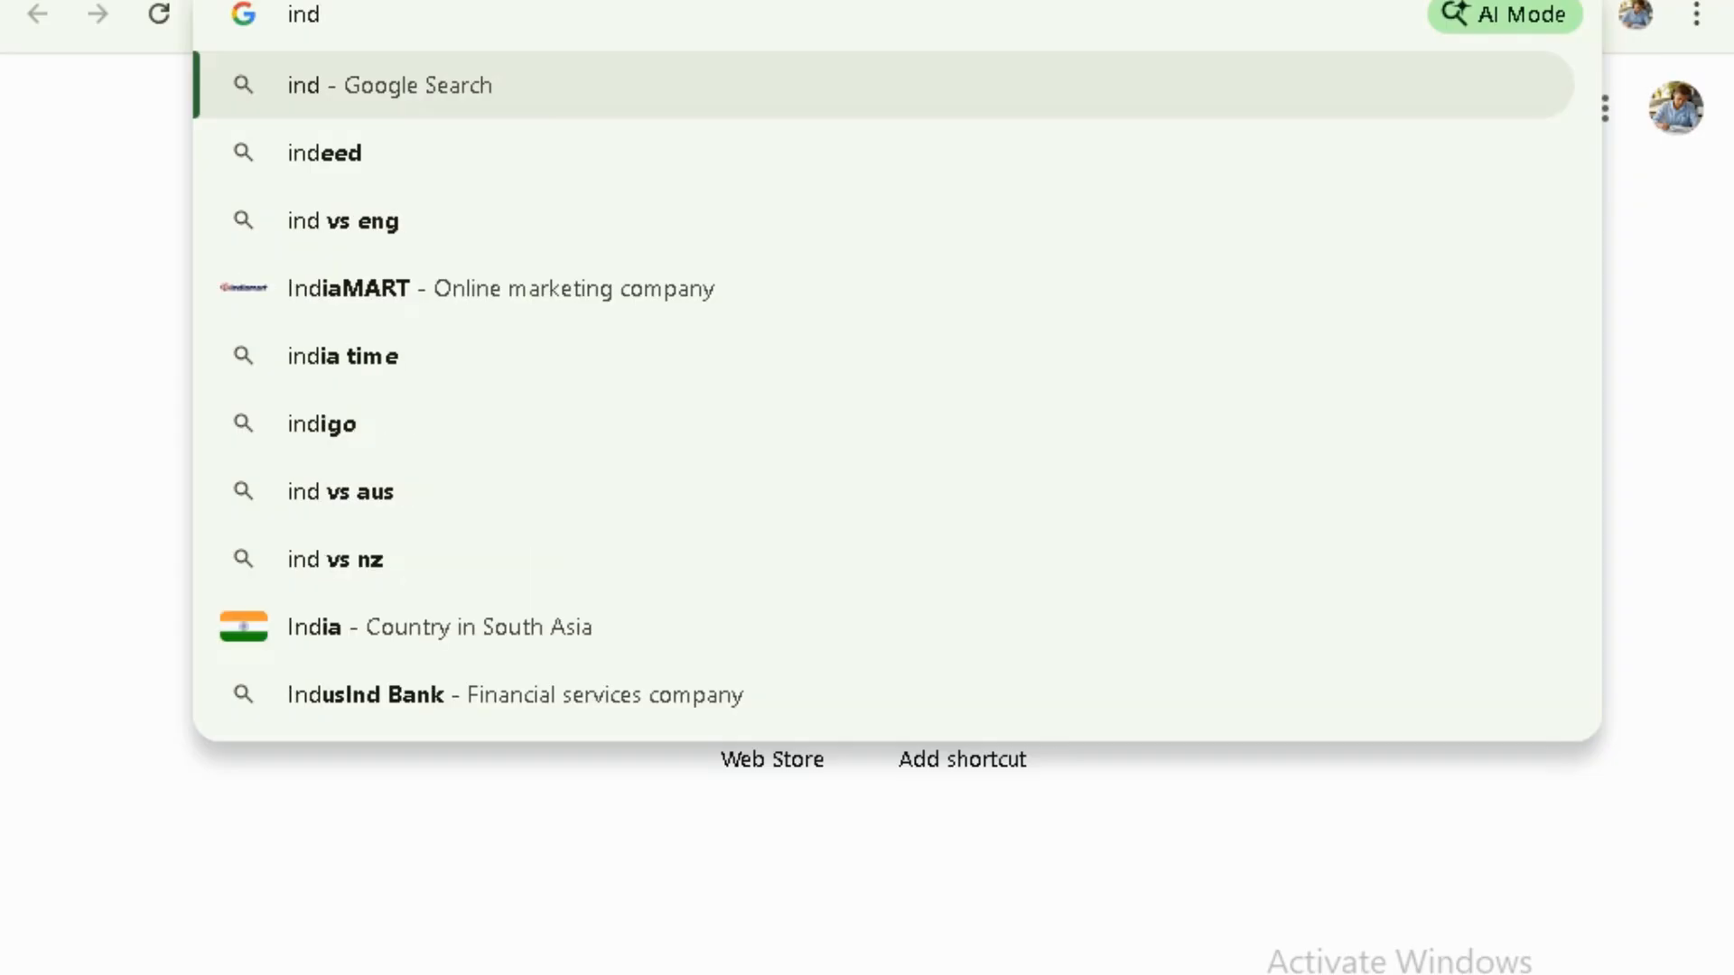
text(ia)
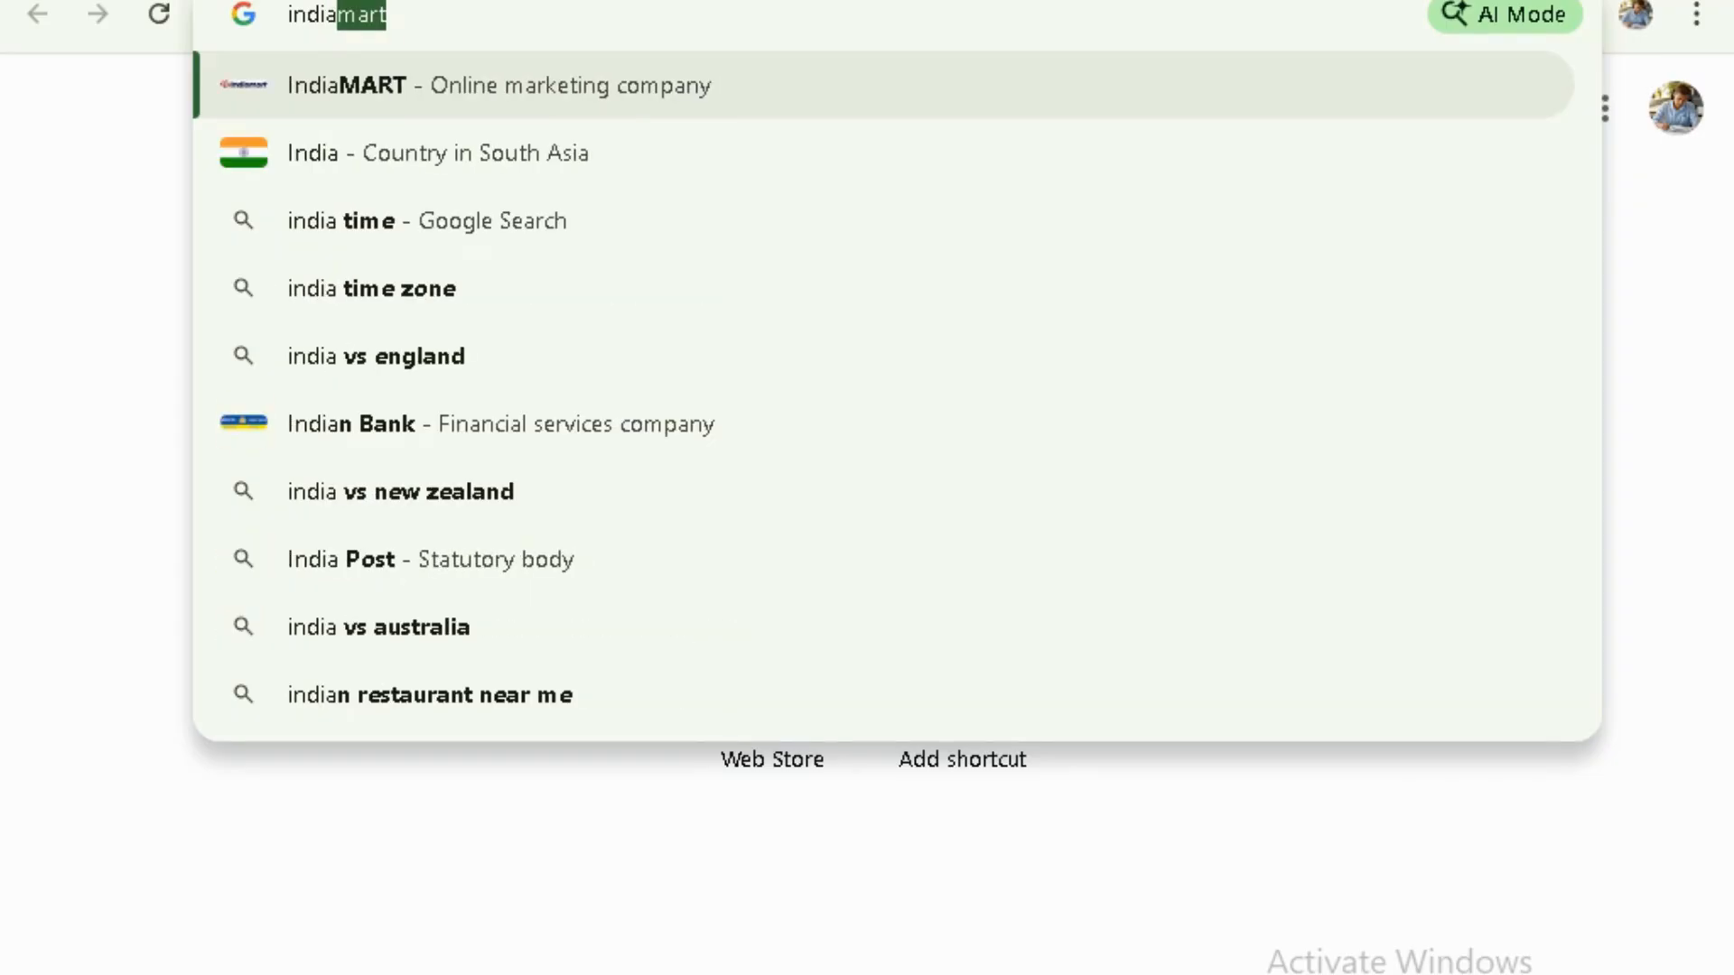
click(337, 16)
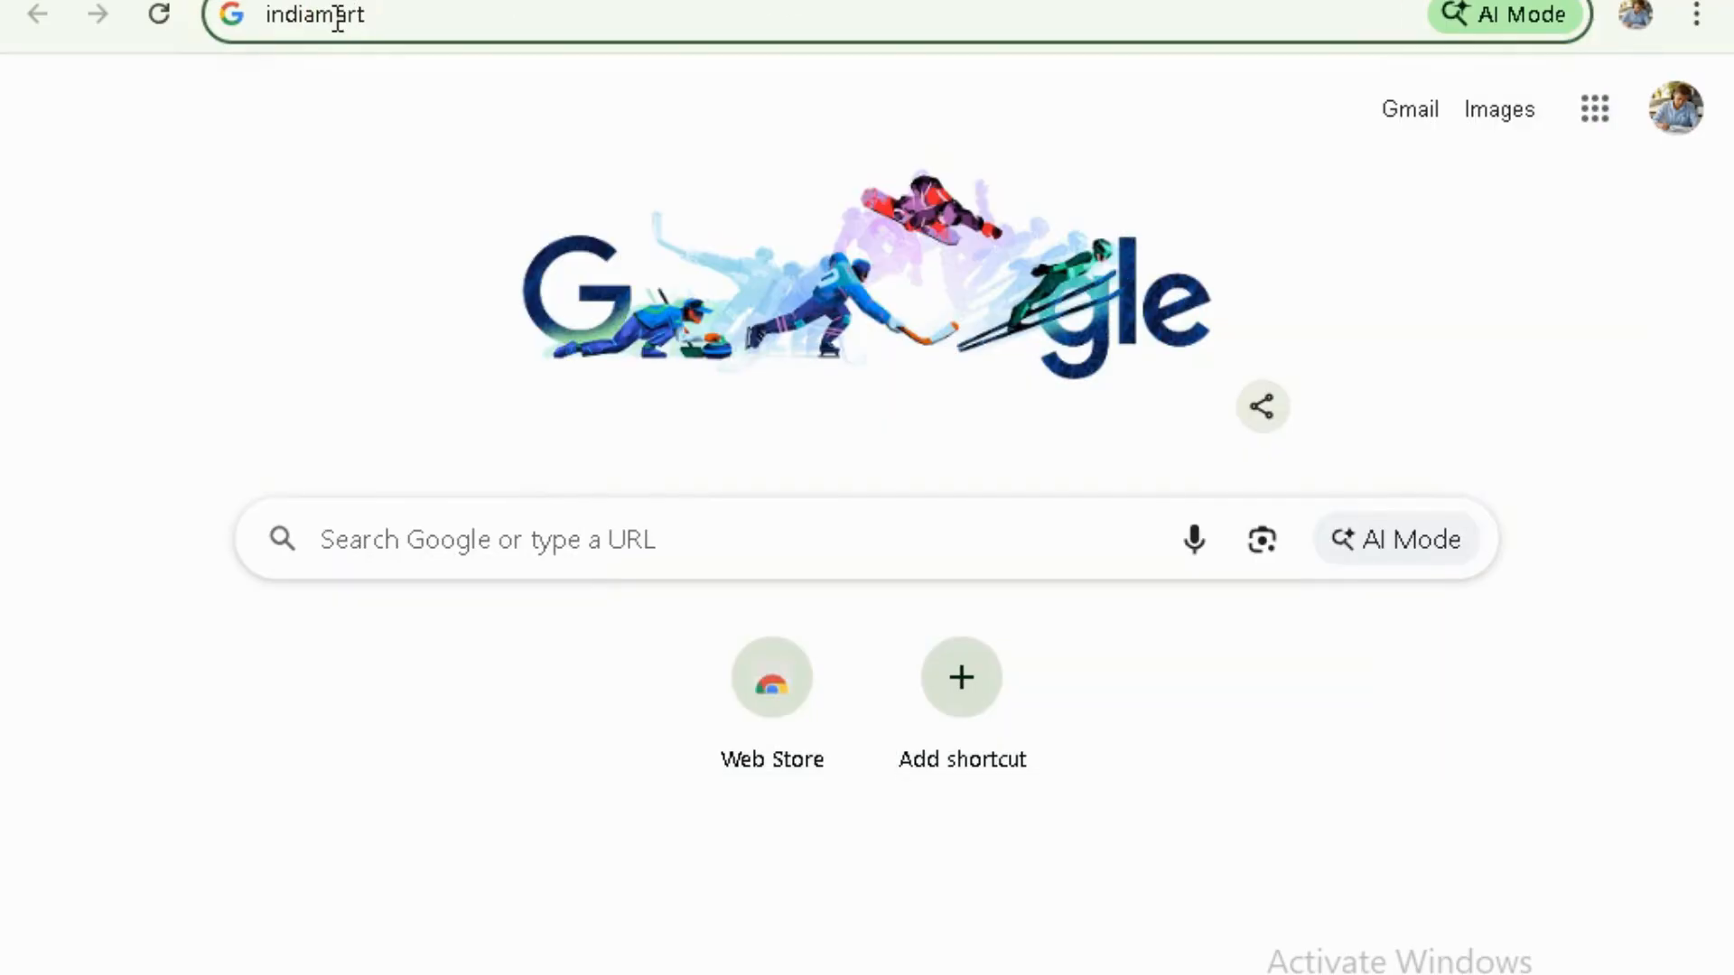
drag(320, 16, 527, 55)
key(BackSpace)
text(add)
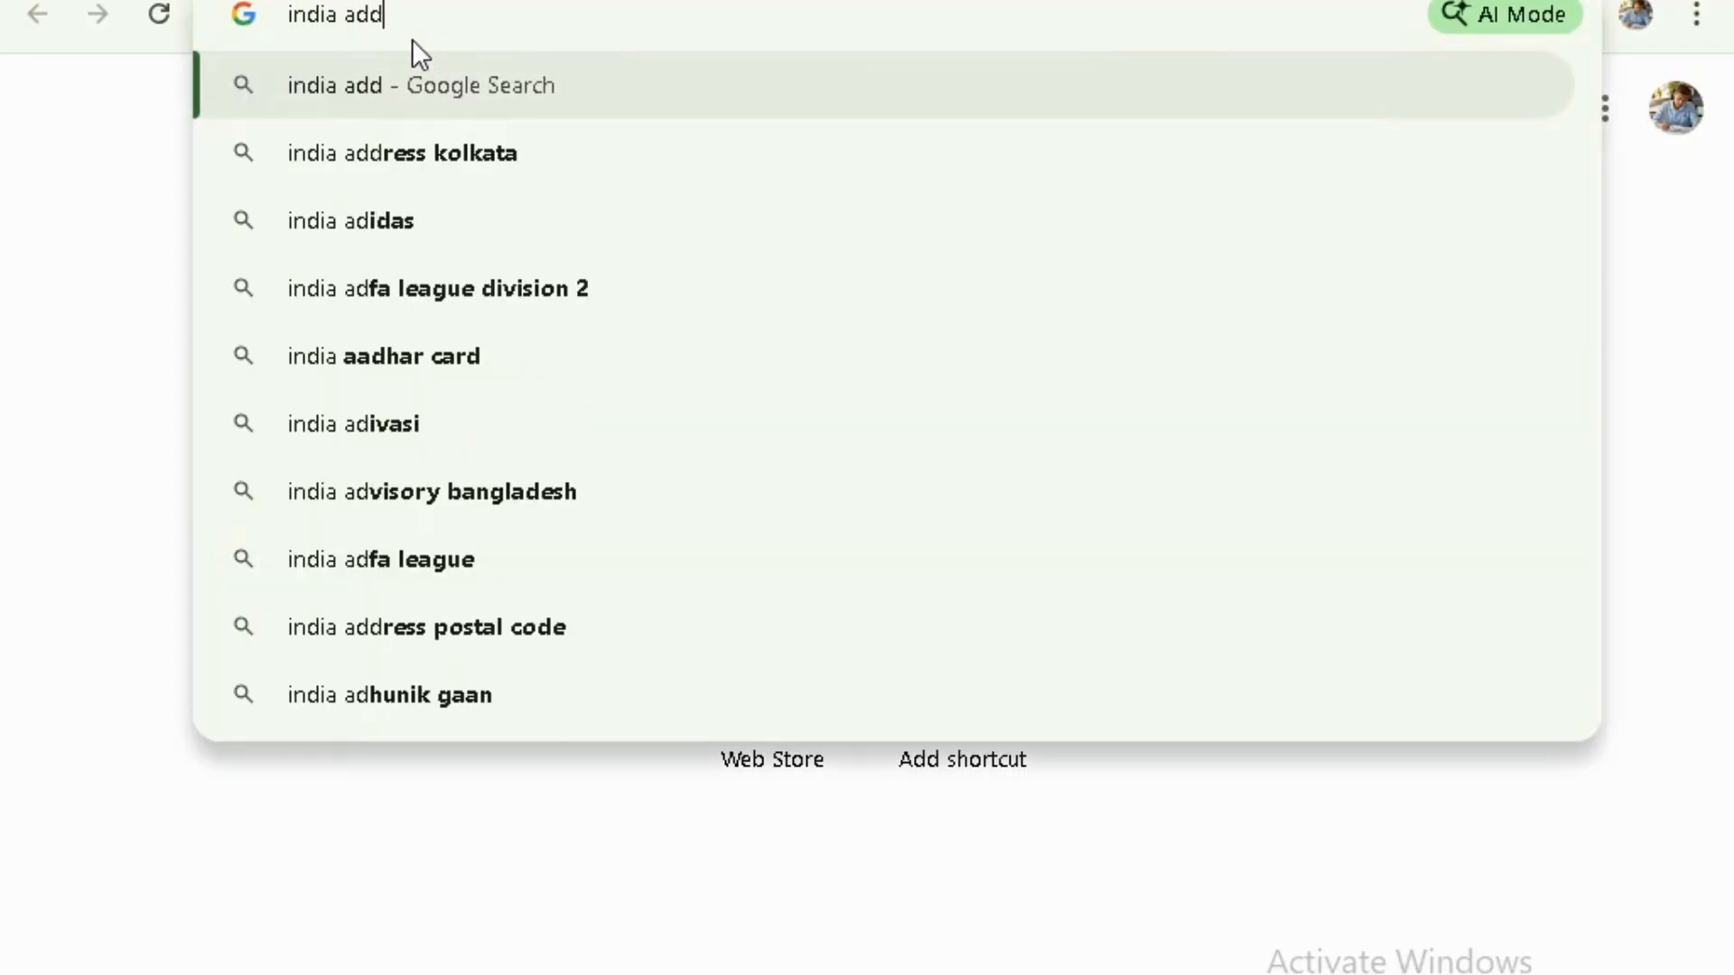
click(420, 158)
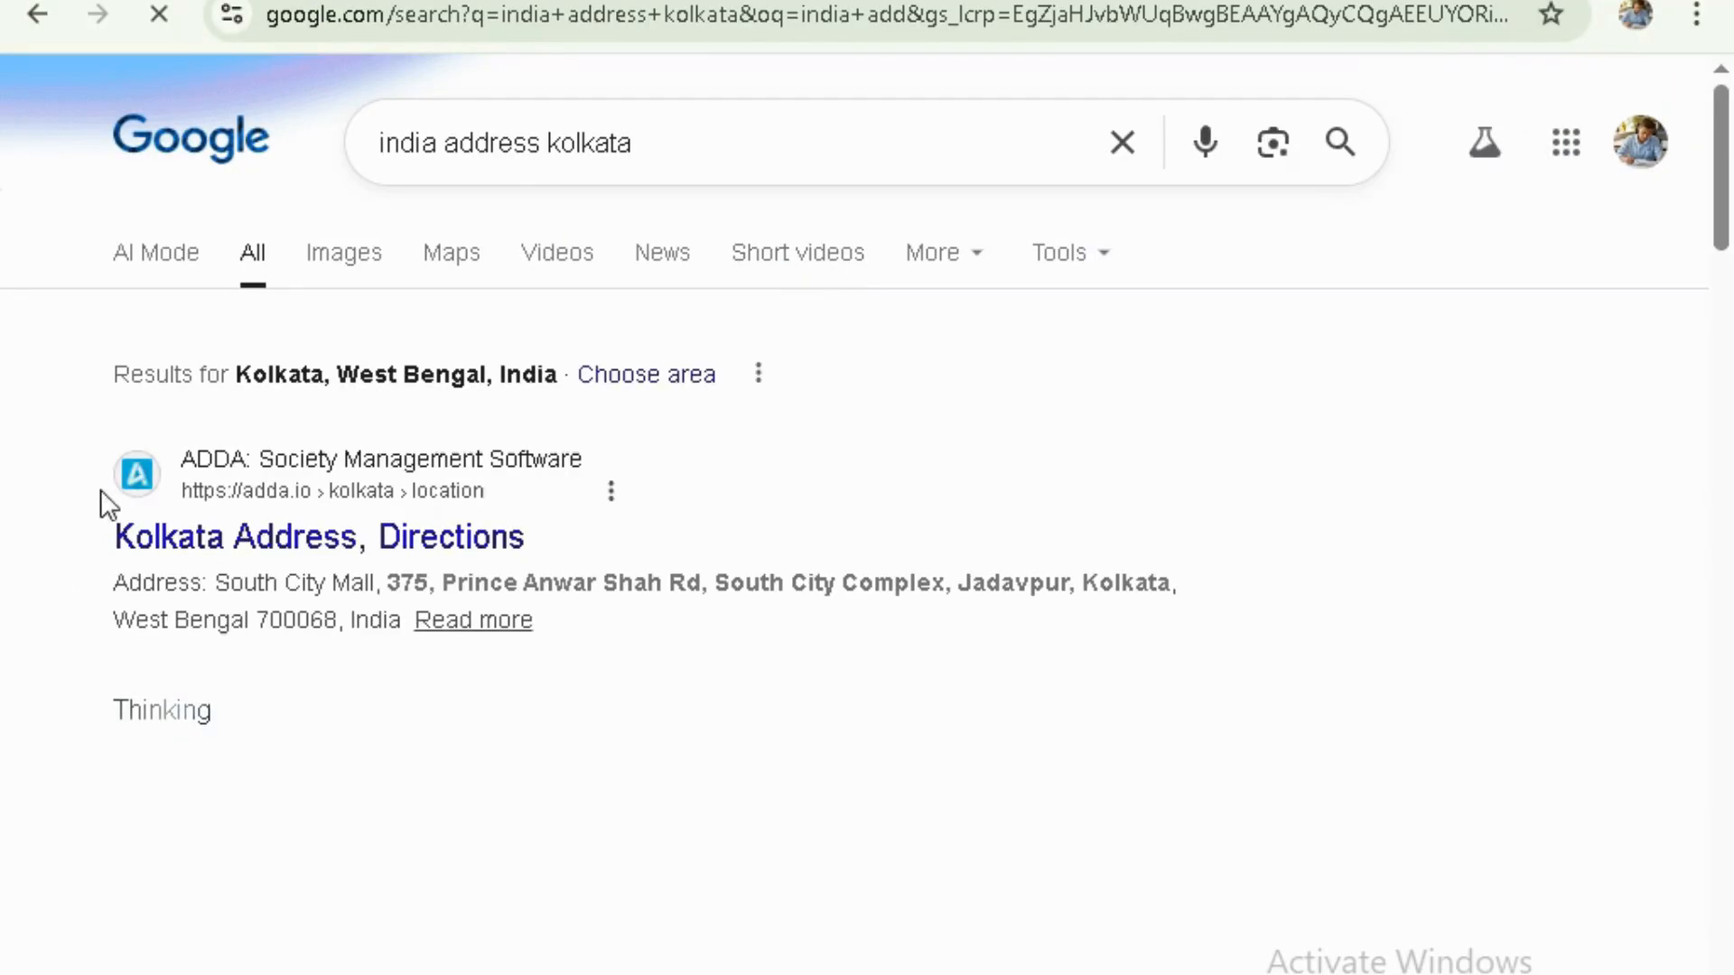
right_click(158, 500)
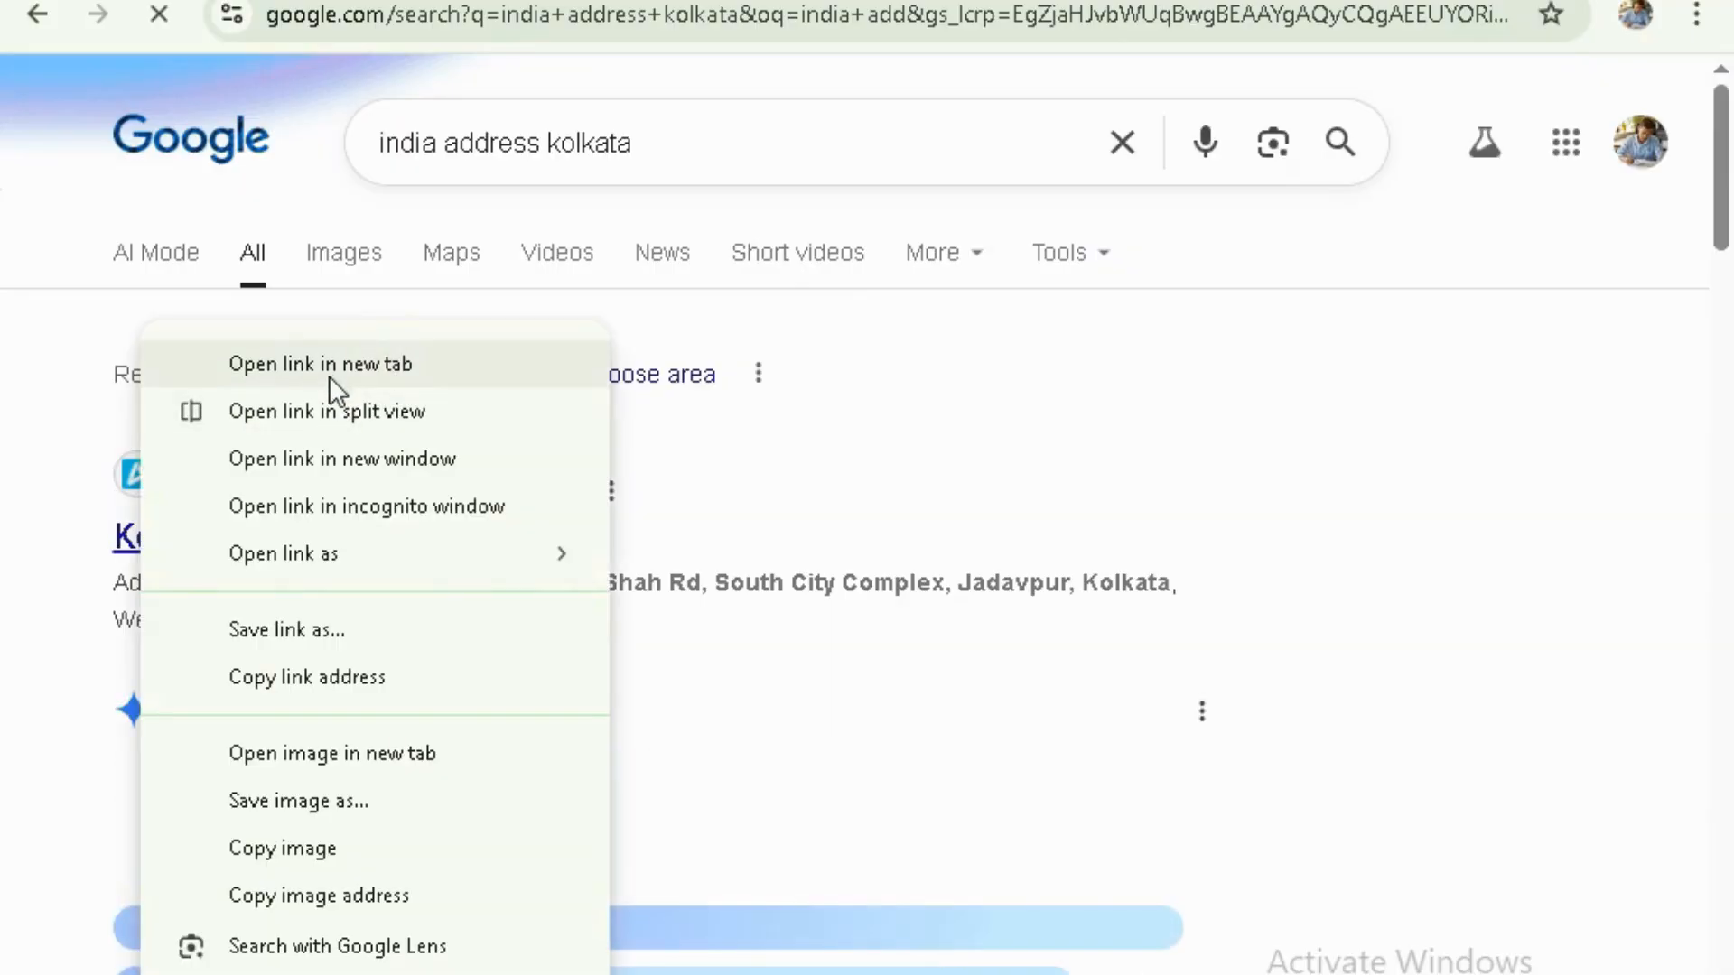
click(328, 371)
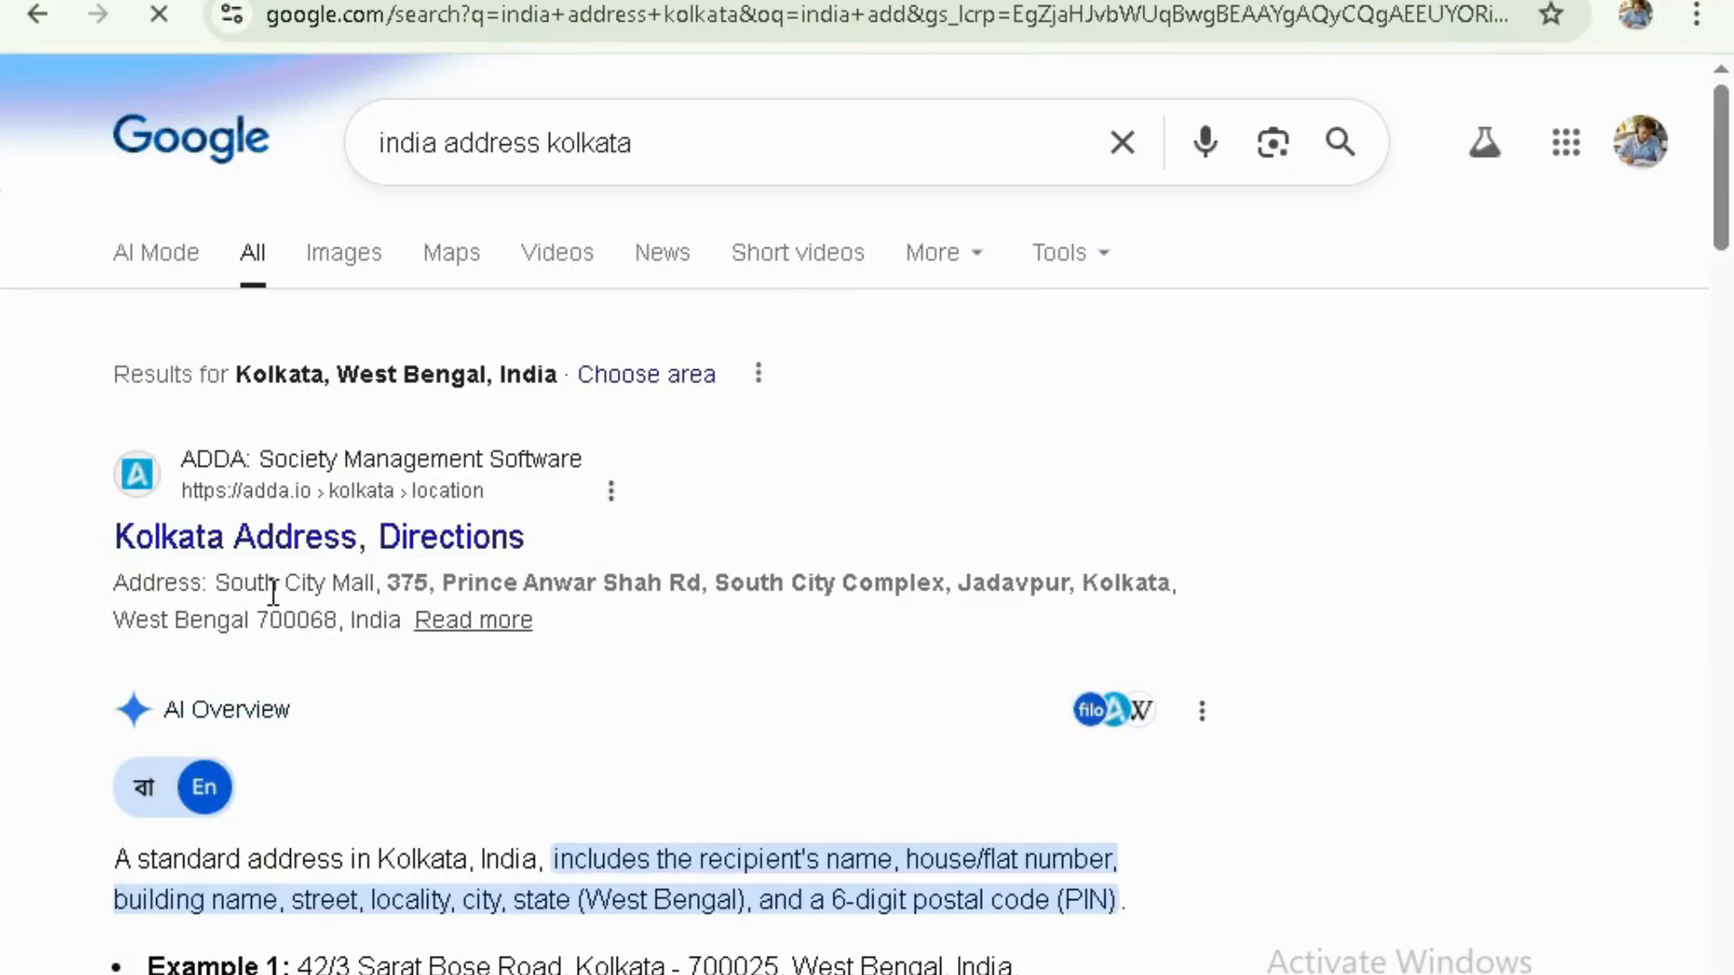
- Copy the beginning of the address from the first search result and paste it as the payments profile's street address
drag(332, 586, 369, 588)
drag(218, 586, 286, 591)
key(ctrl+c)
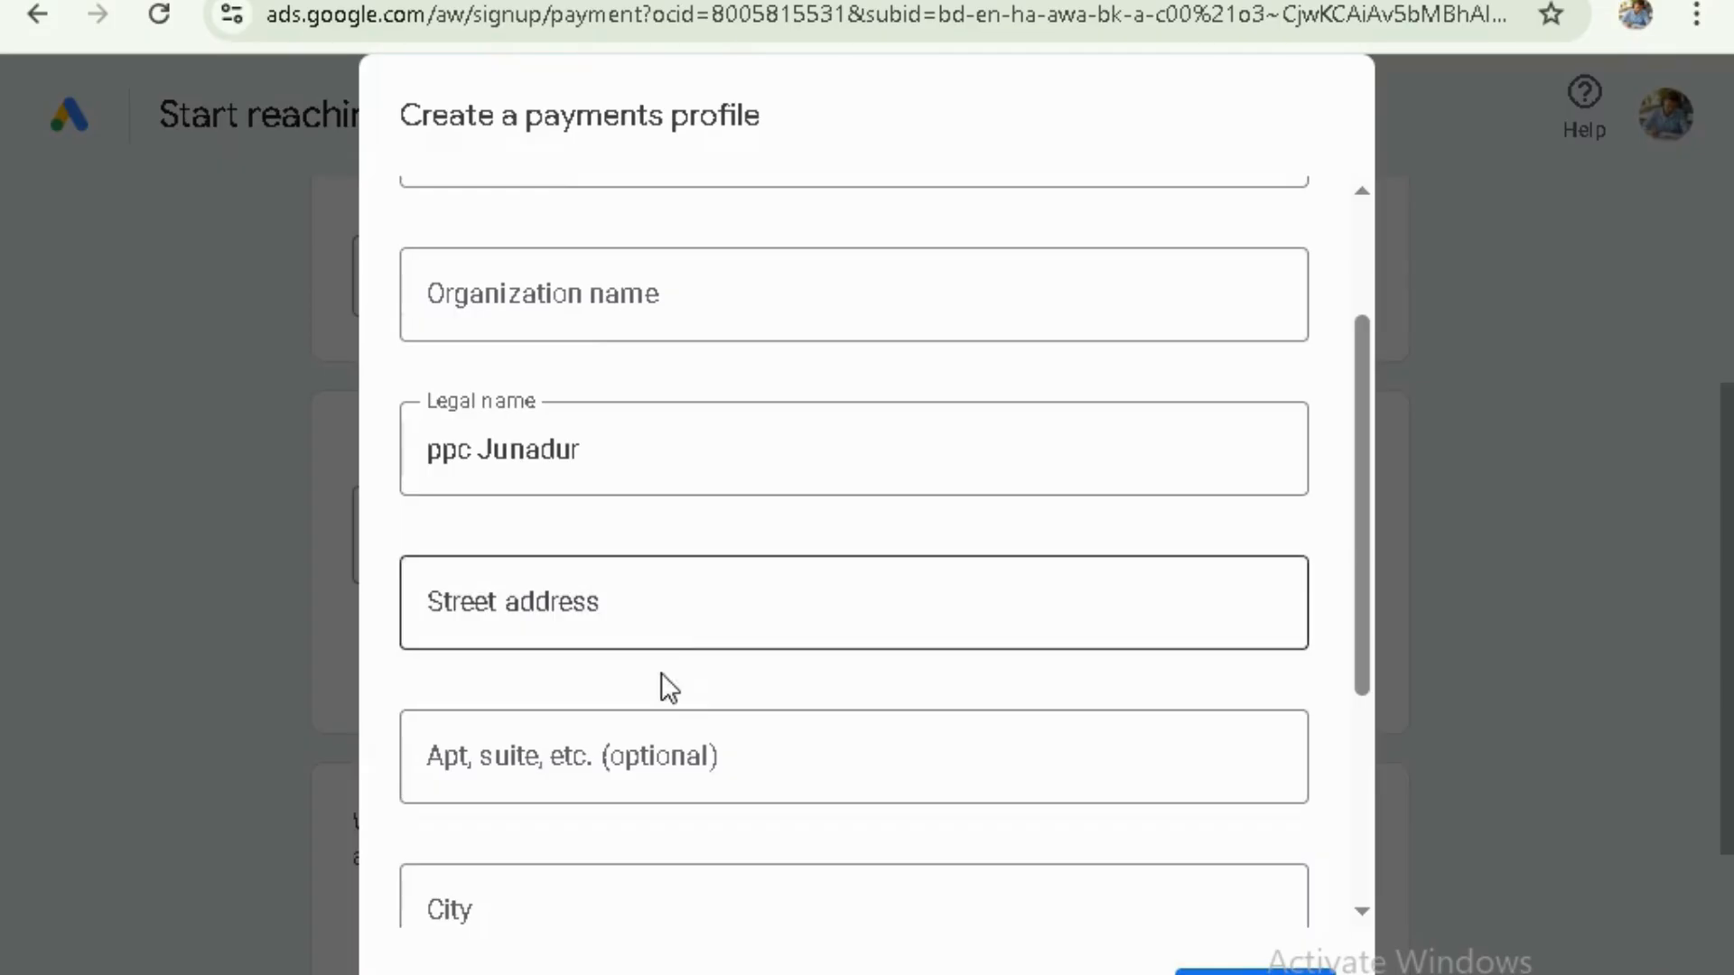
click(534, 609)
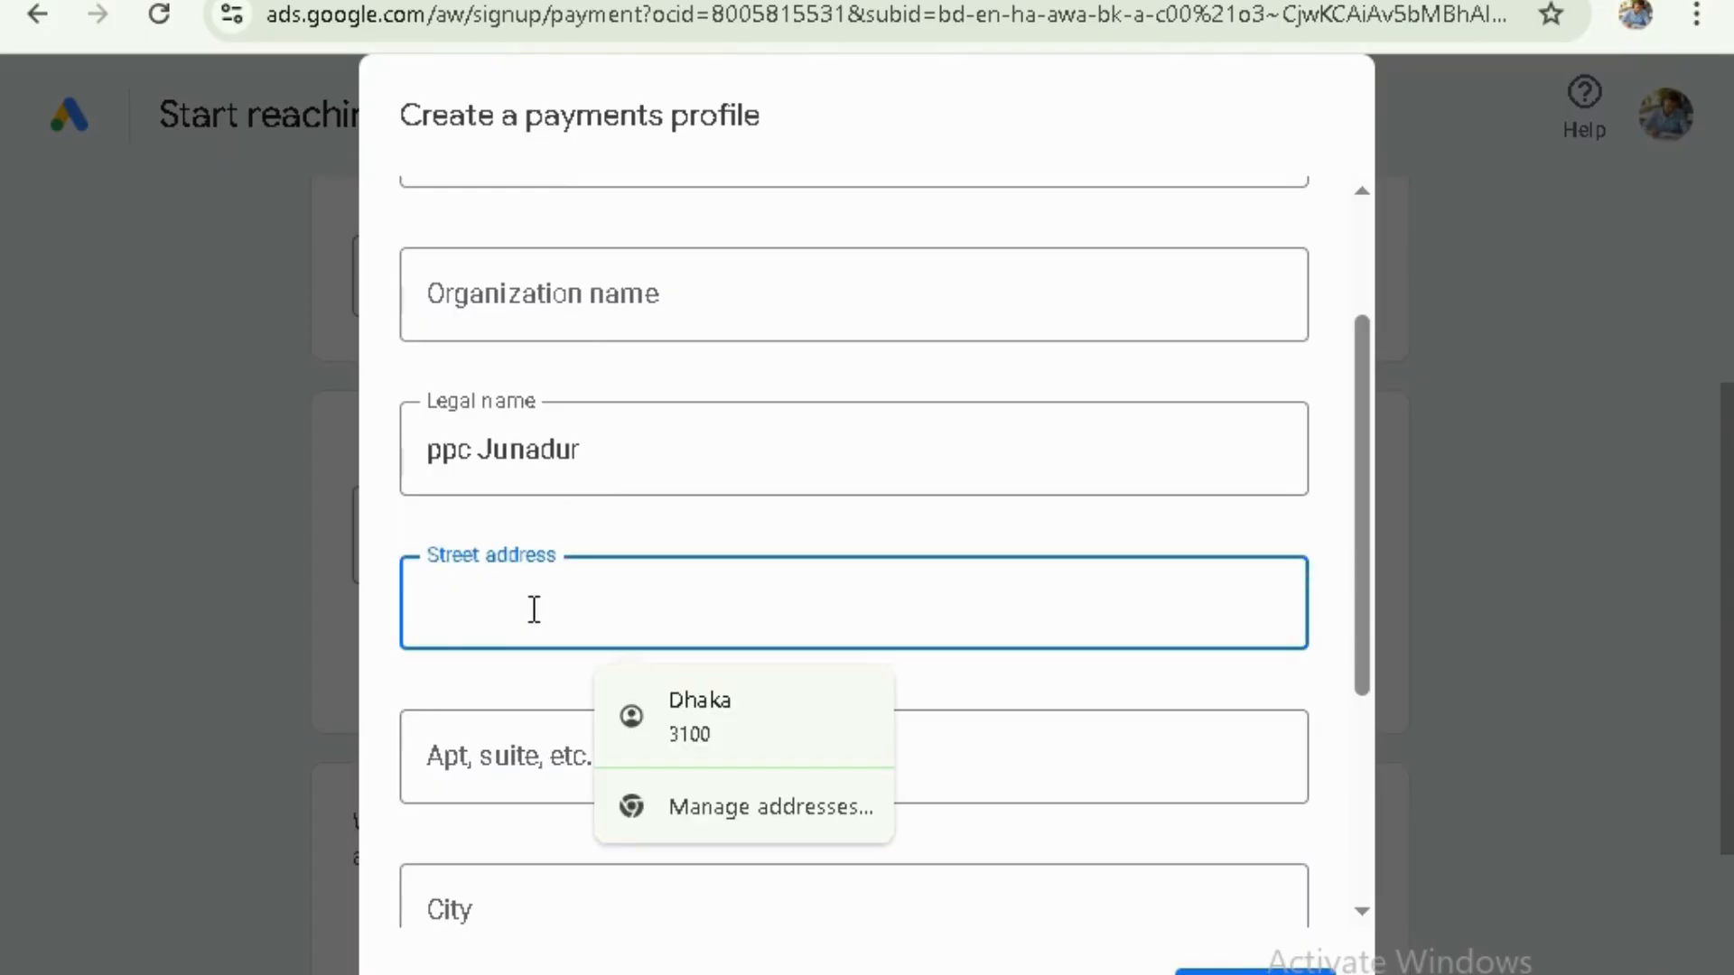
key(ctrl+v)
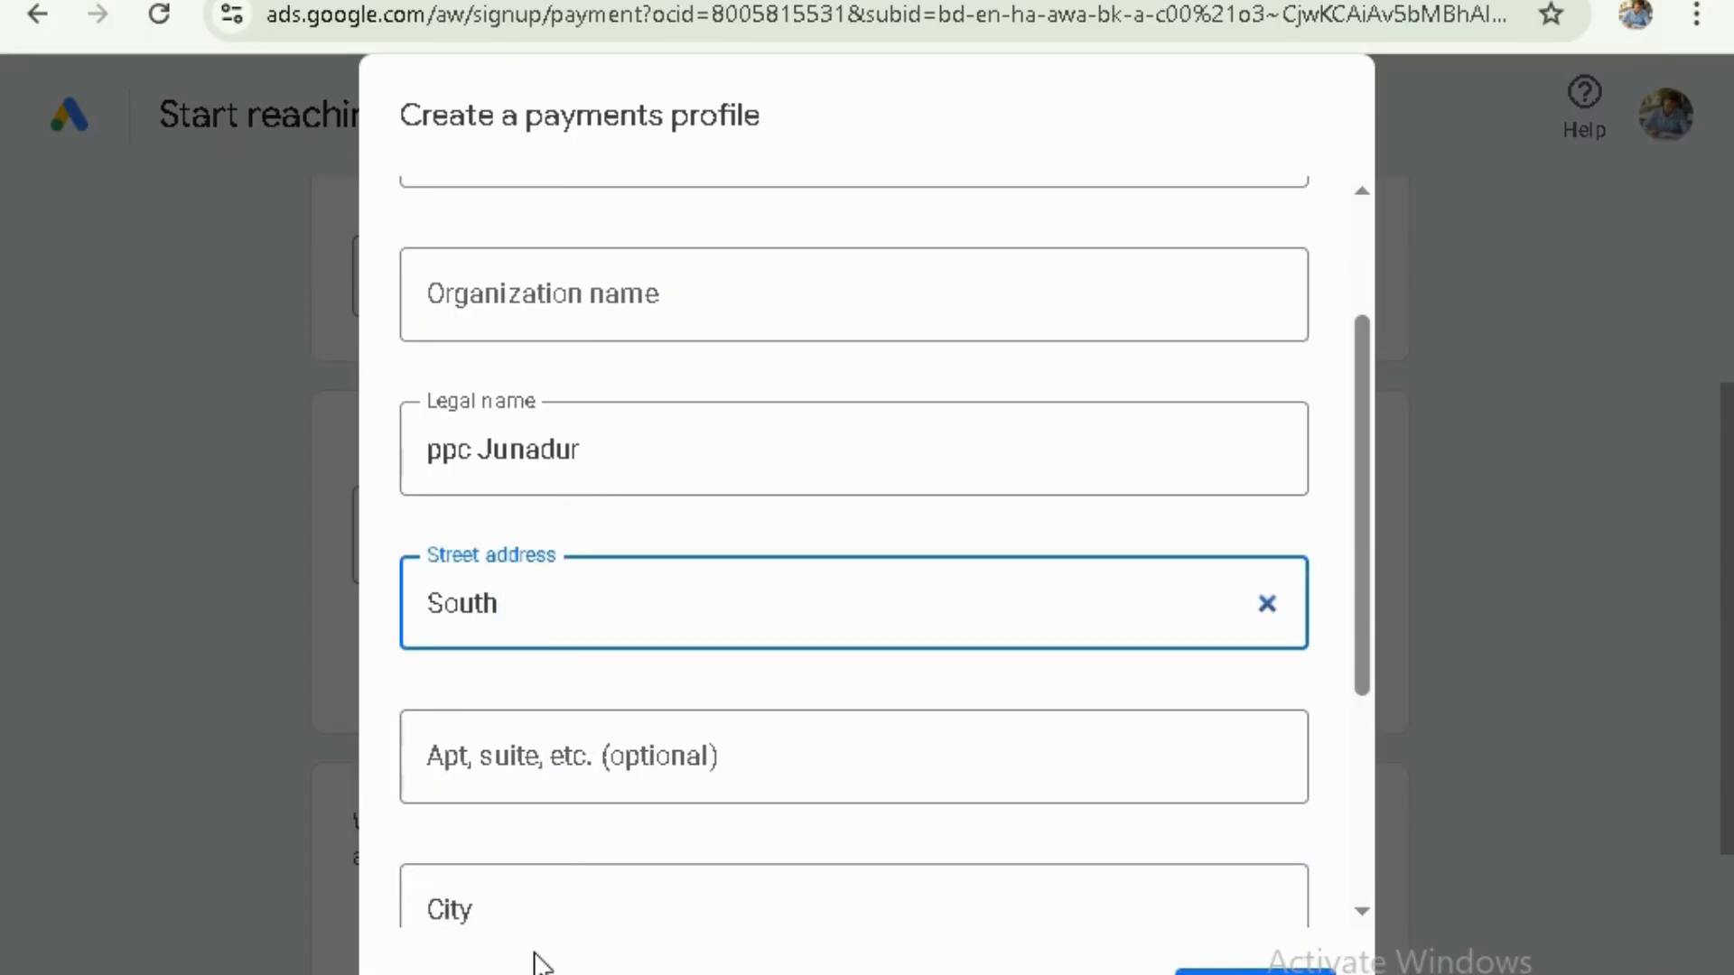
- Copy the street address text into the City field of the payments profile and clear the street address
click(507, 604)
double_click(449, 604)
key(ctrl+c)
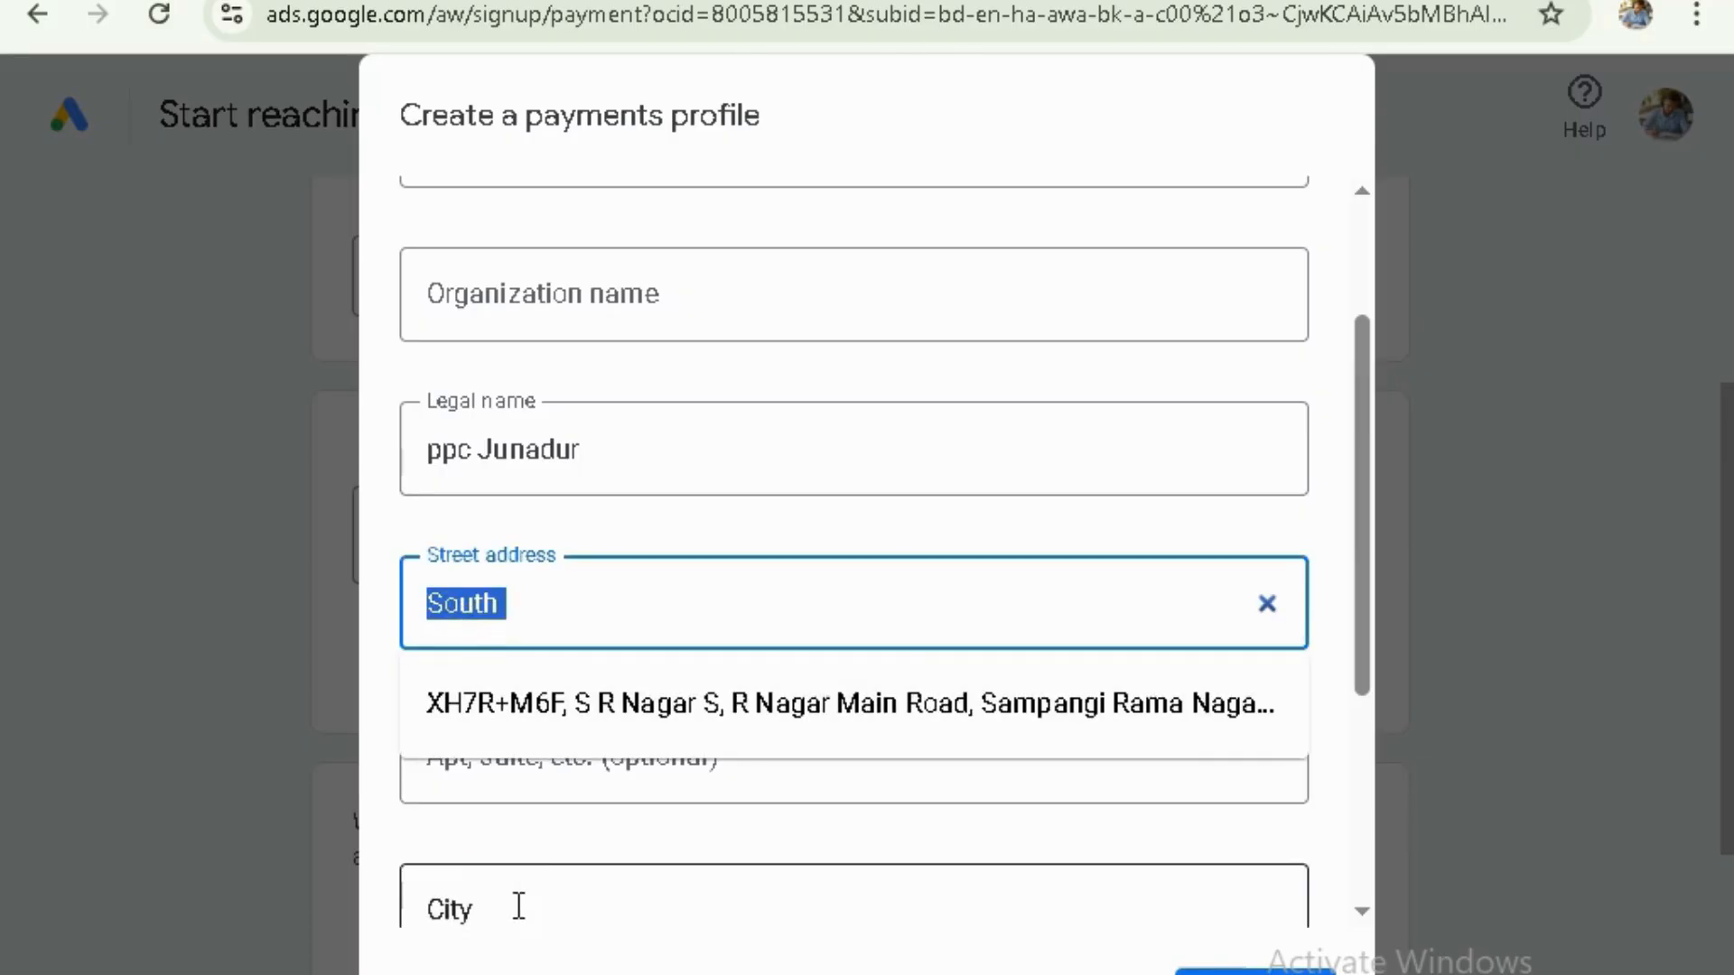
click(515, 906)
key(ctrl+v)
click(446, 600)
double_click(415, 600)
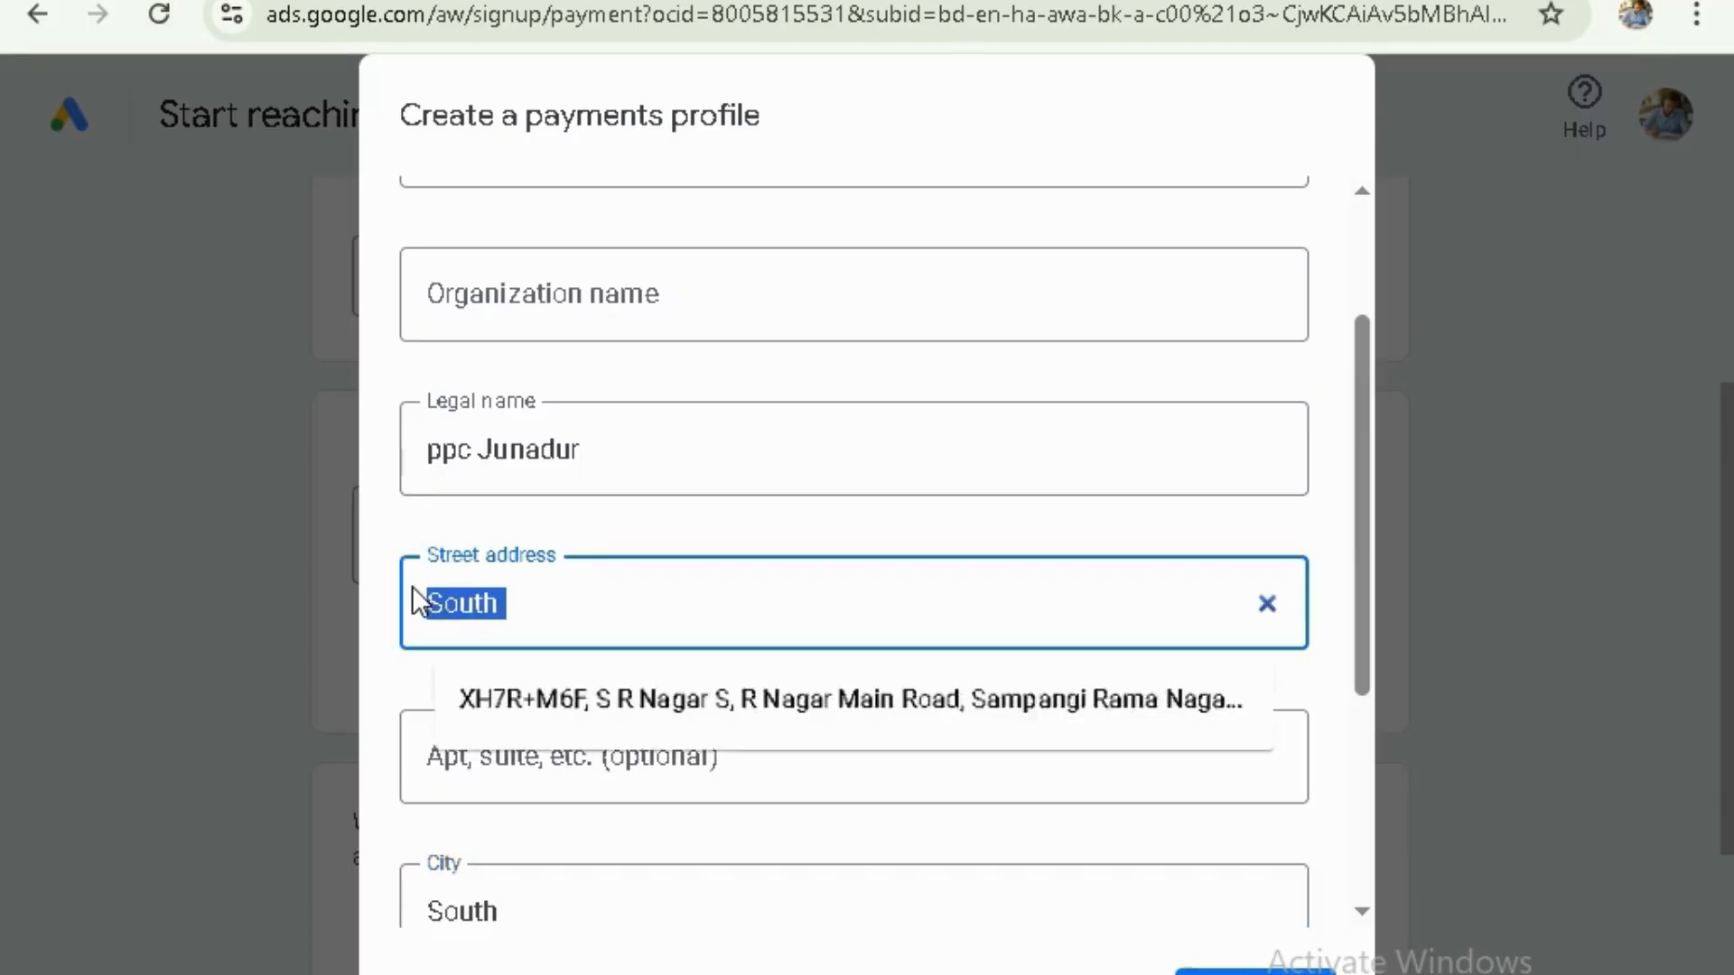
key(BackSpace)
- Copy the city name from the first search result's address and paste it as the payments profile's street address
click(885, 1)
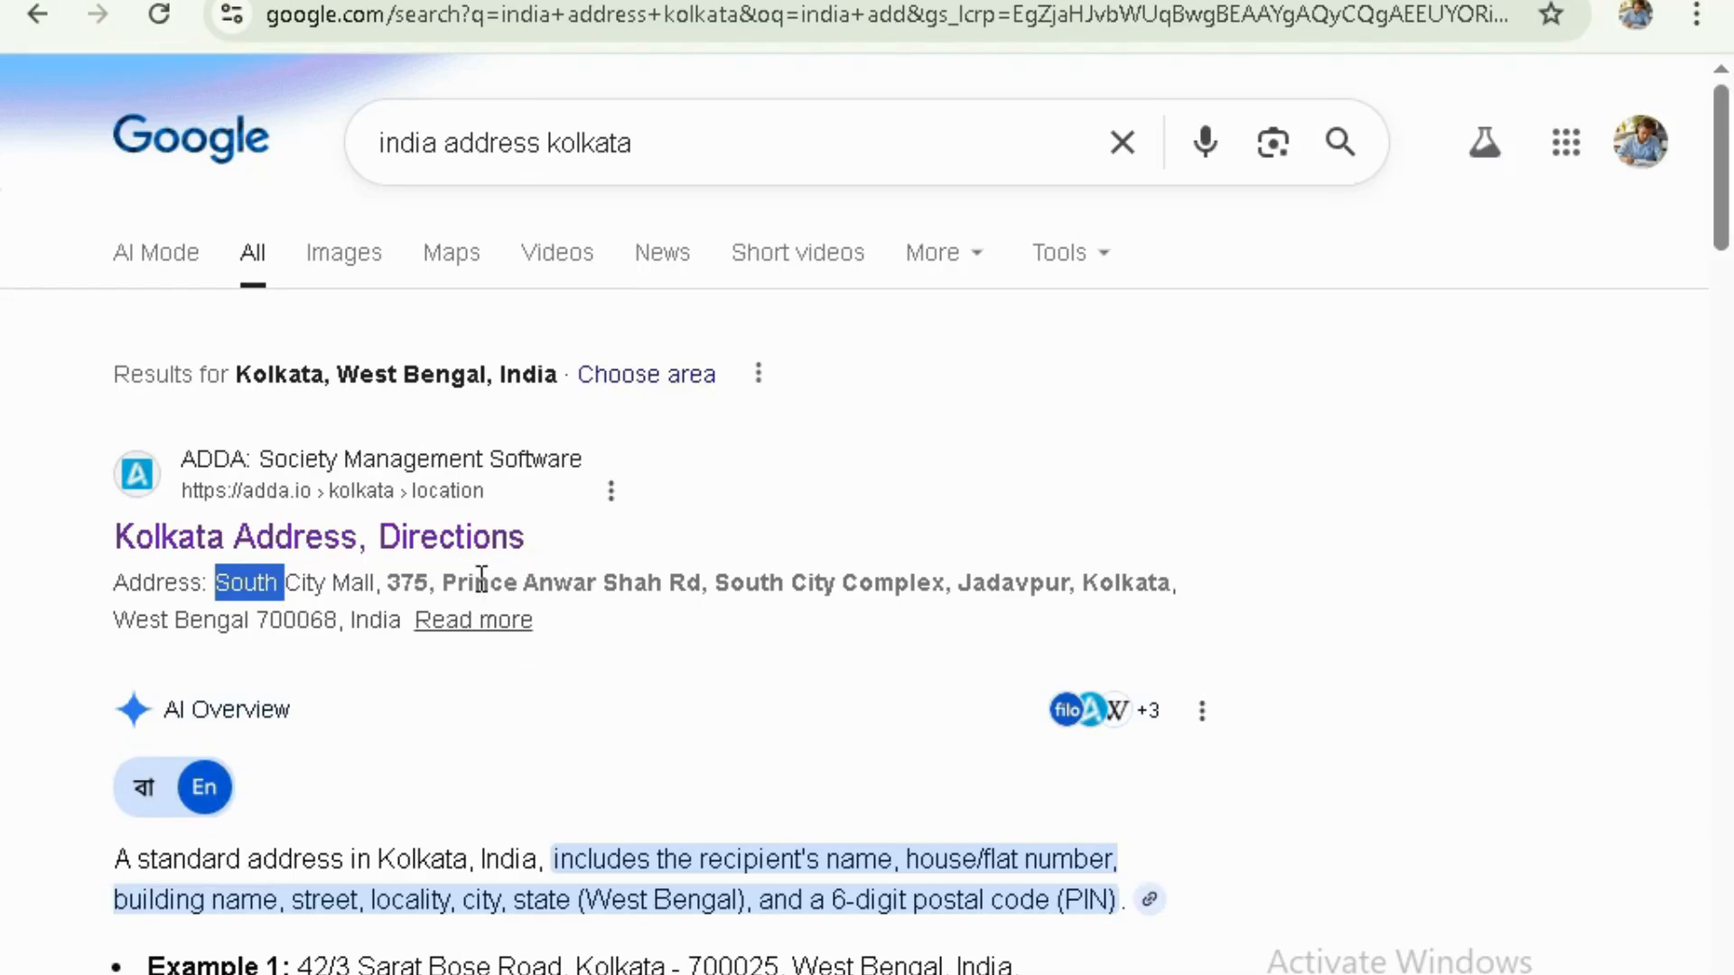
drag(972, 579, 1164, 592)
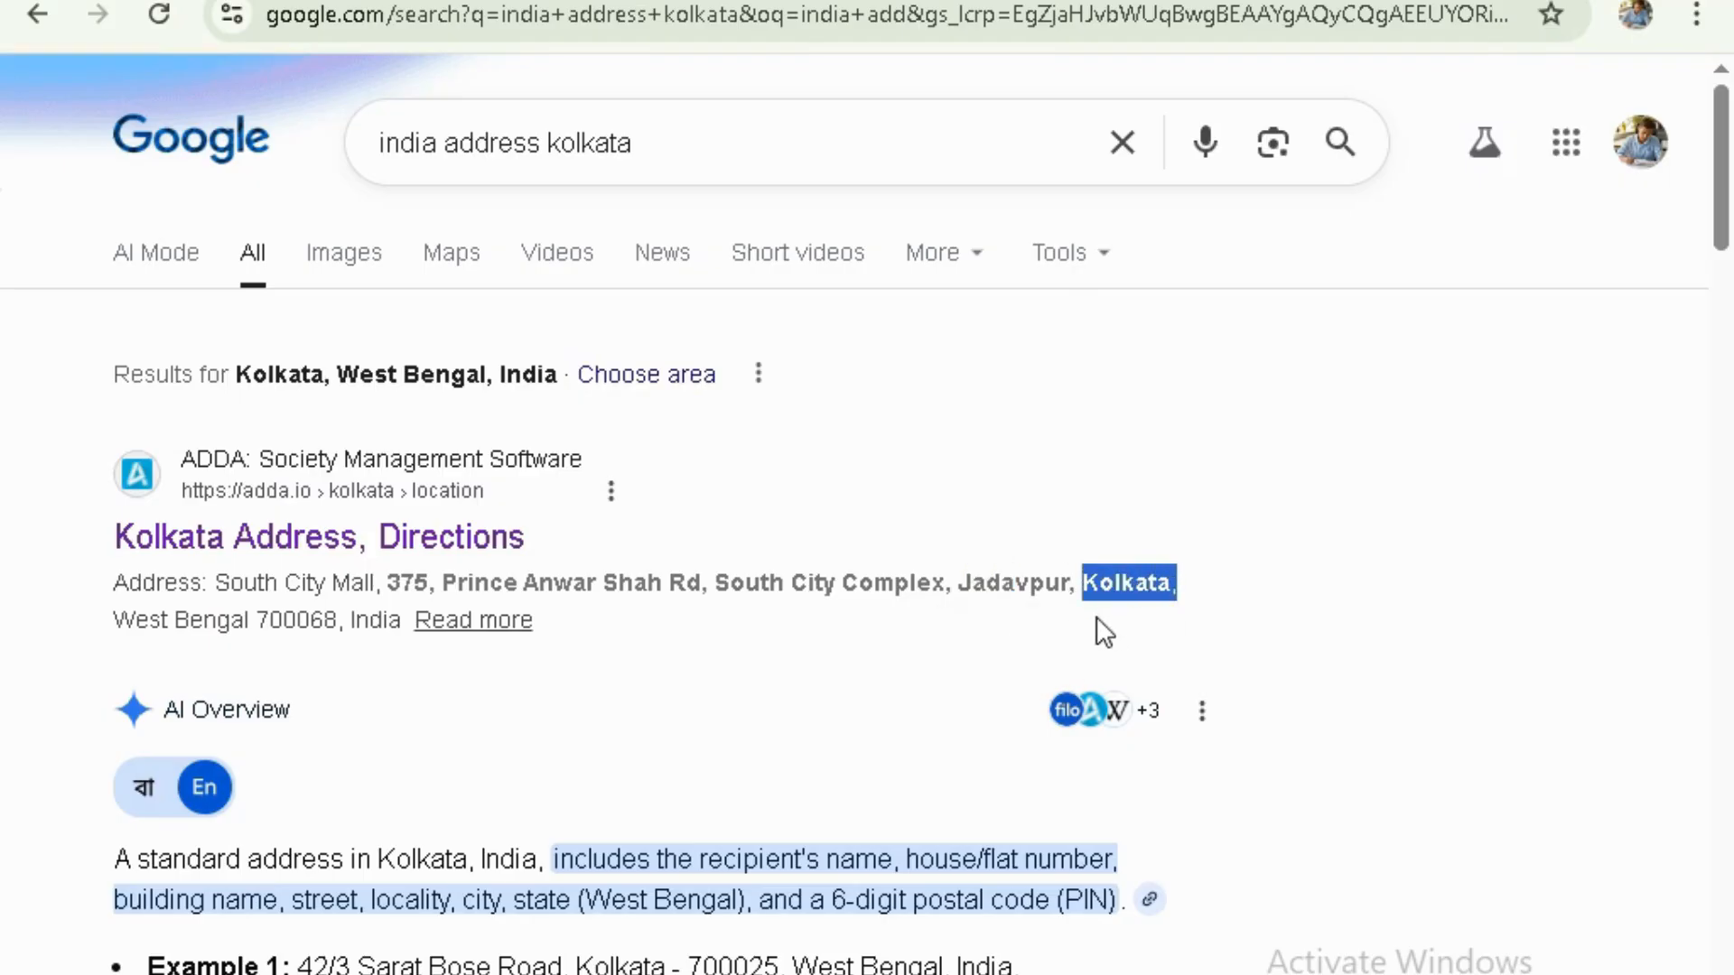
click(524, 1)
click(507, 612)
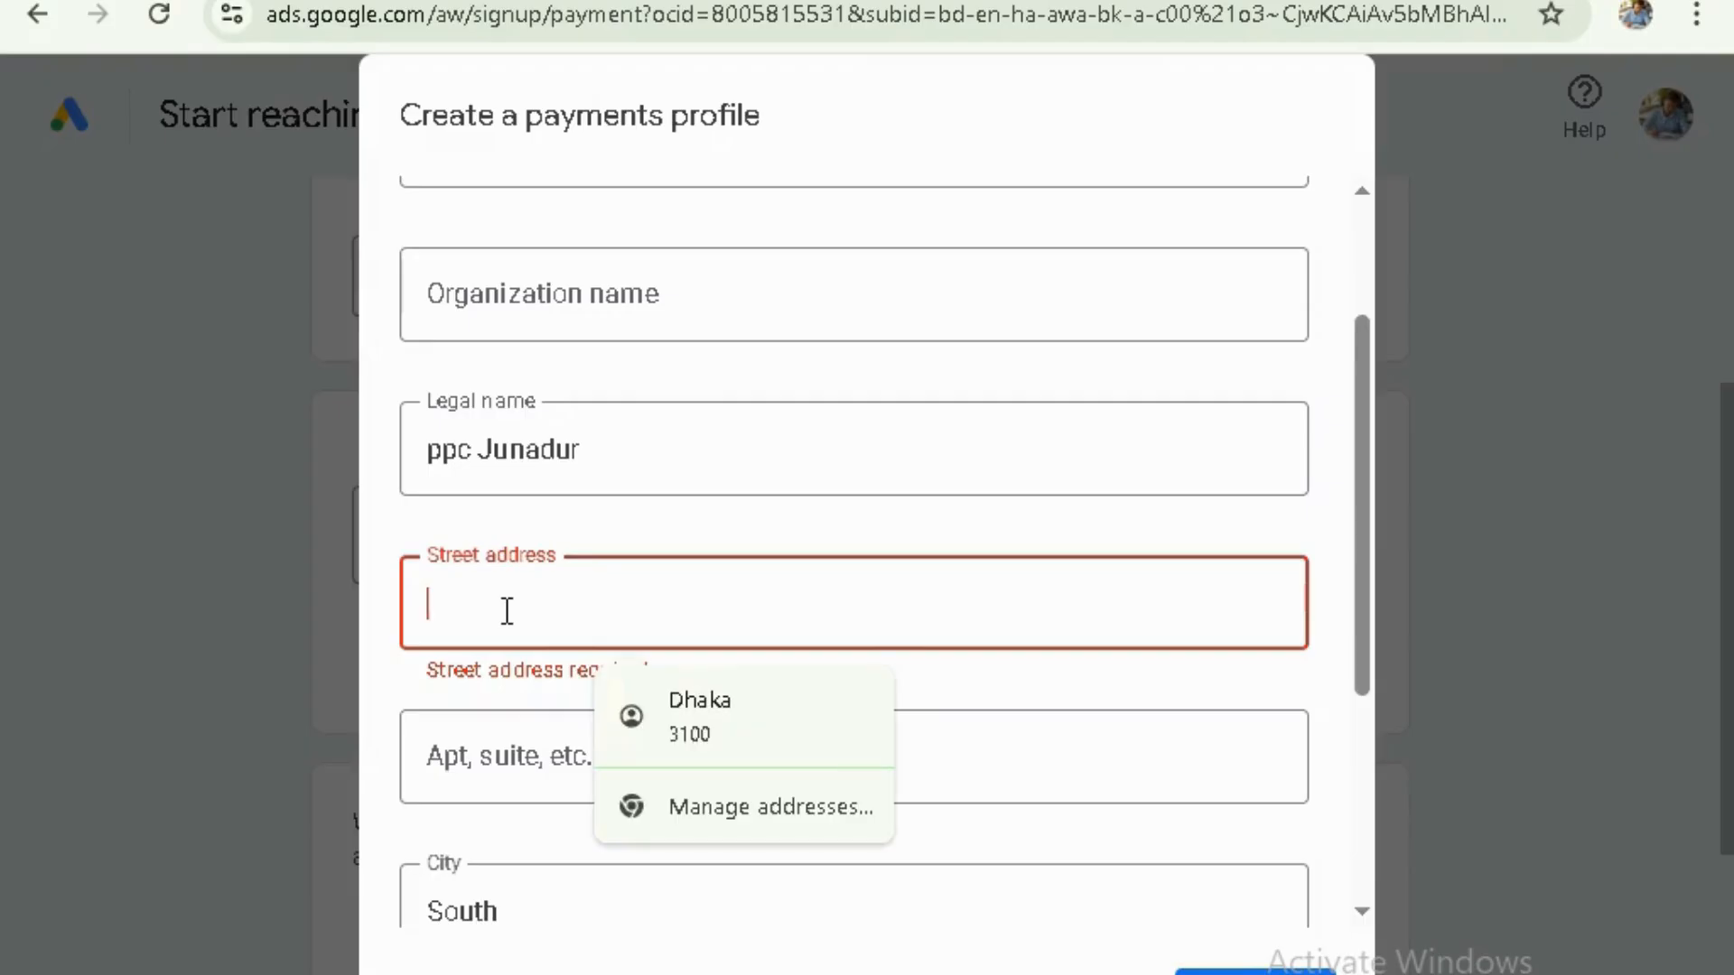
text(Kolkata,)
- Copy the building number from the first search result's address and paste it as the payments profile's pin code
scroll(544, 701, down, 4)
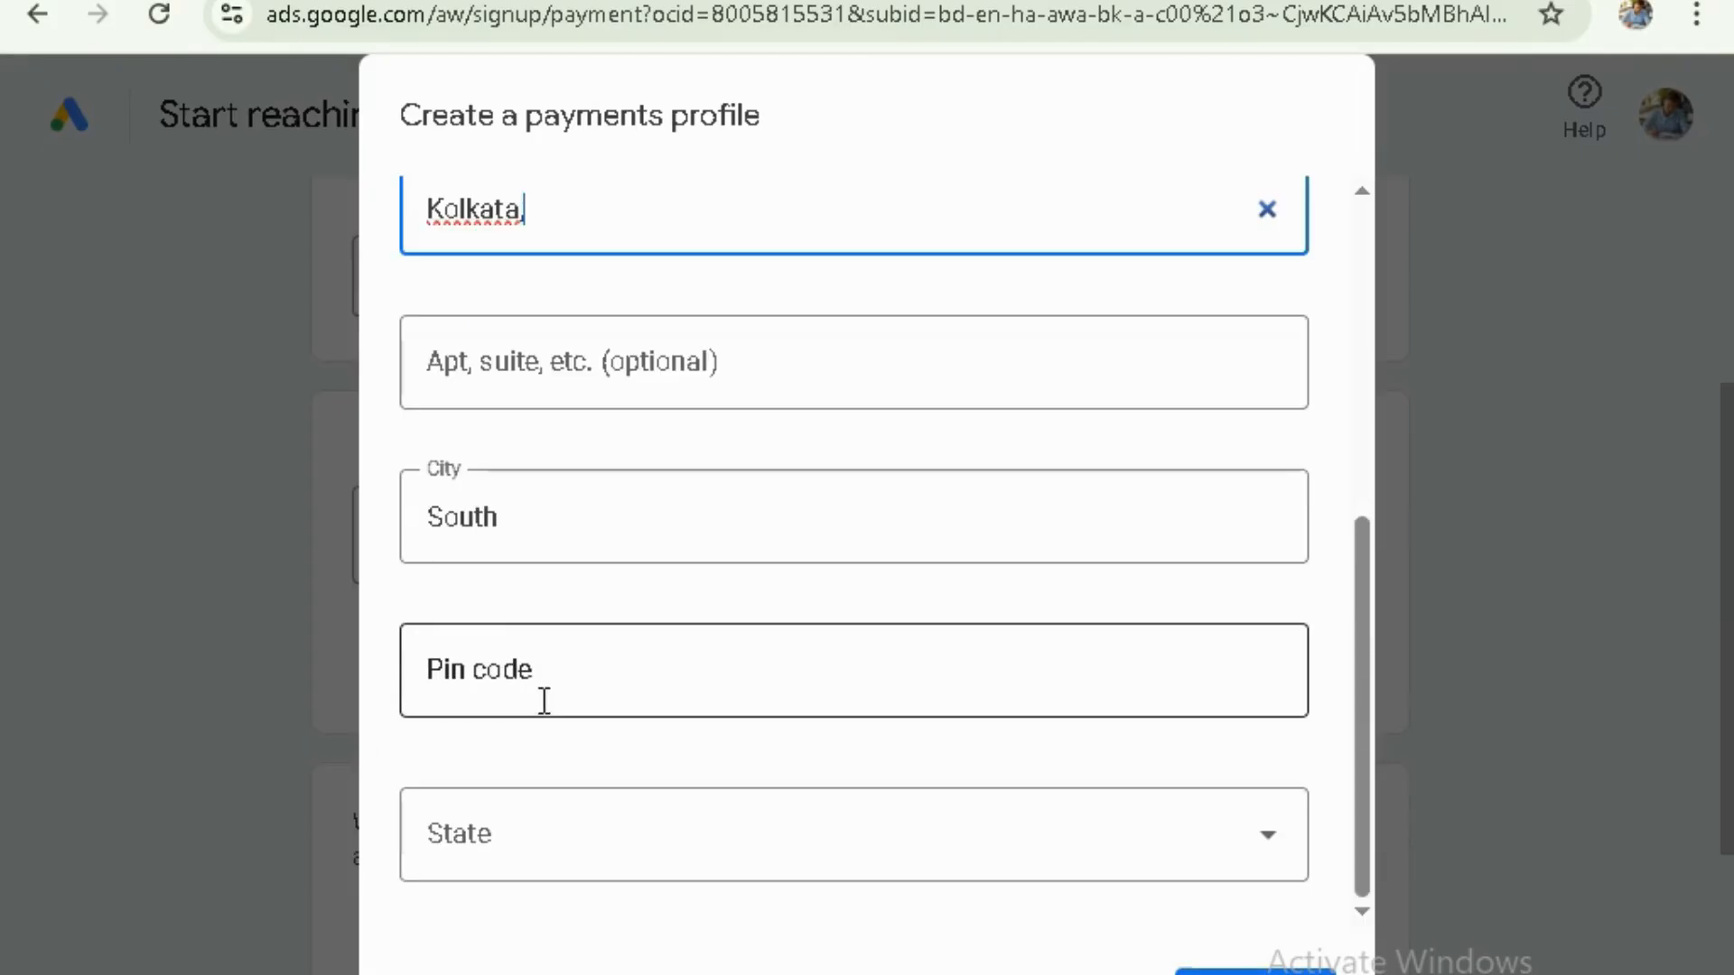
click(567, 661)
click(858, 1)
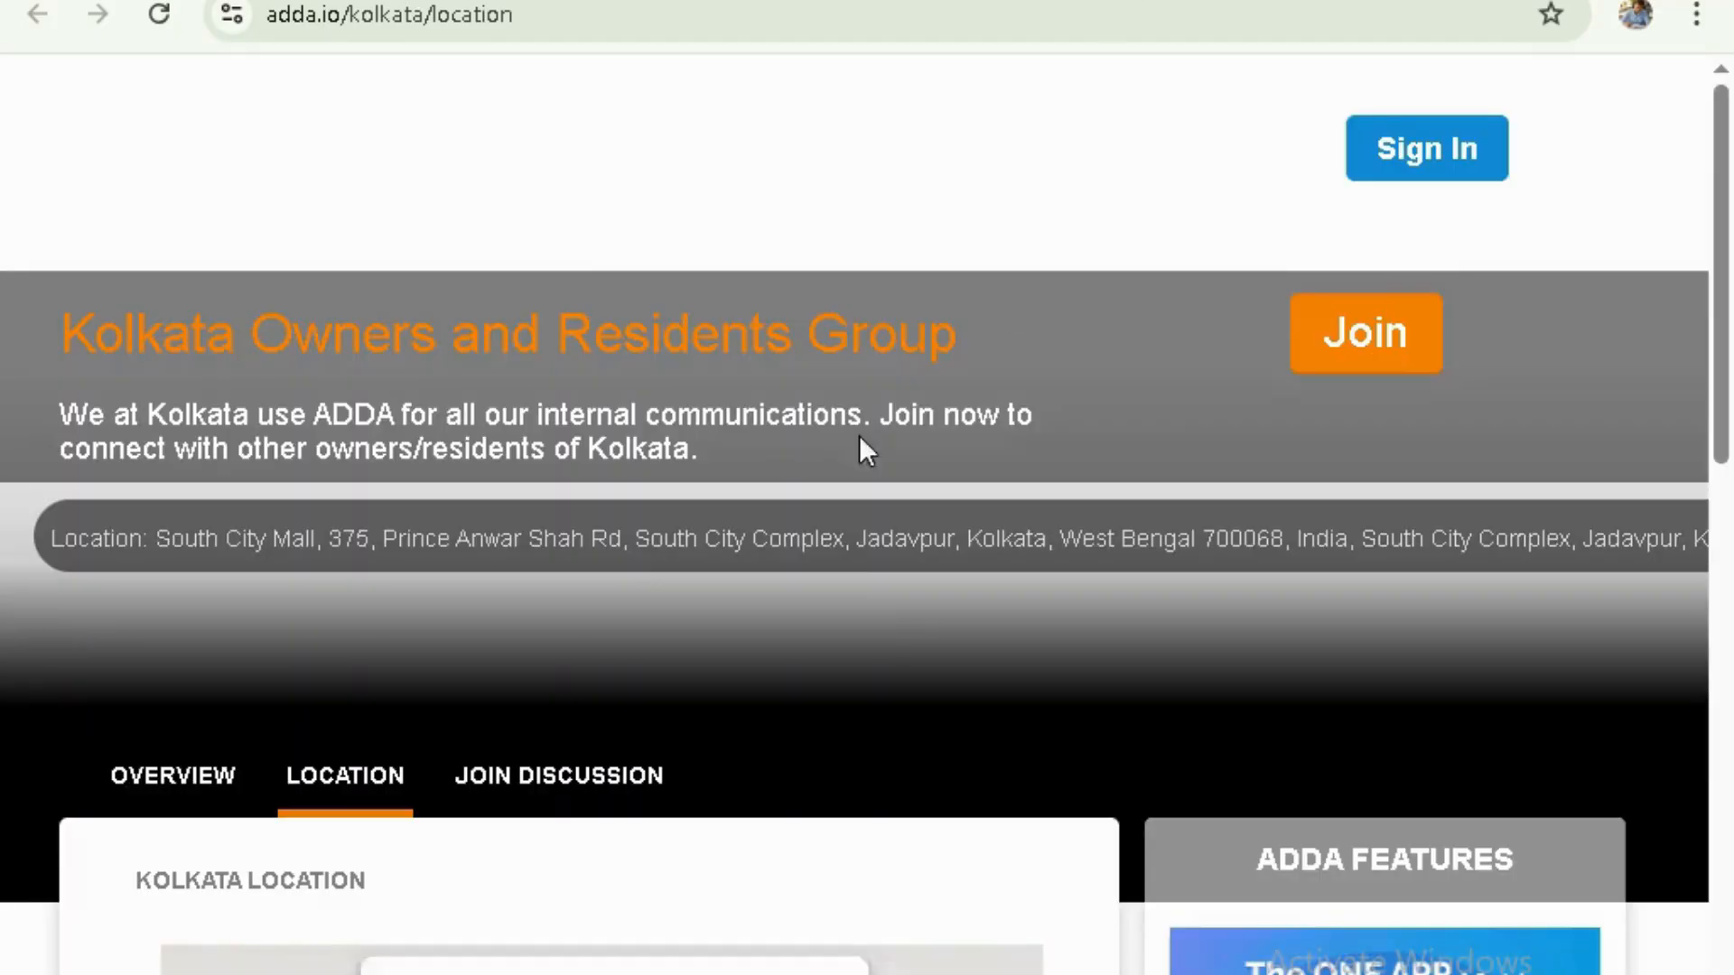
click(840, 1)
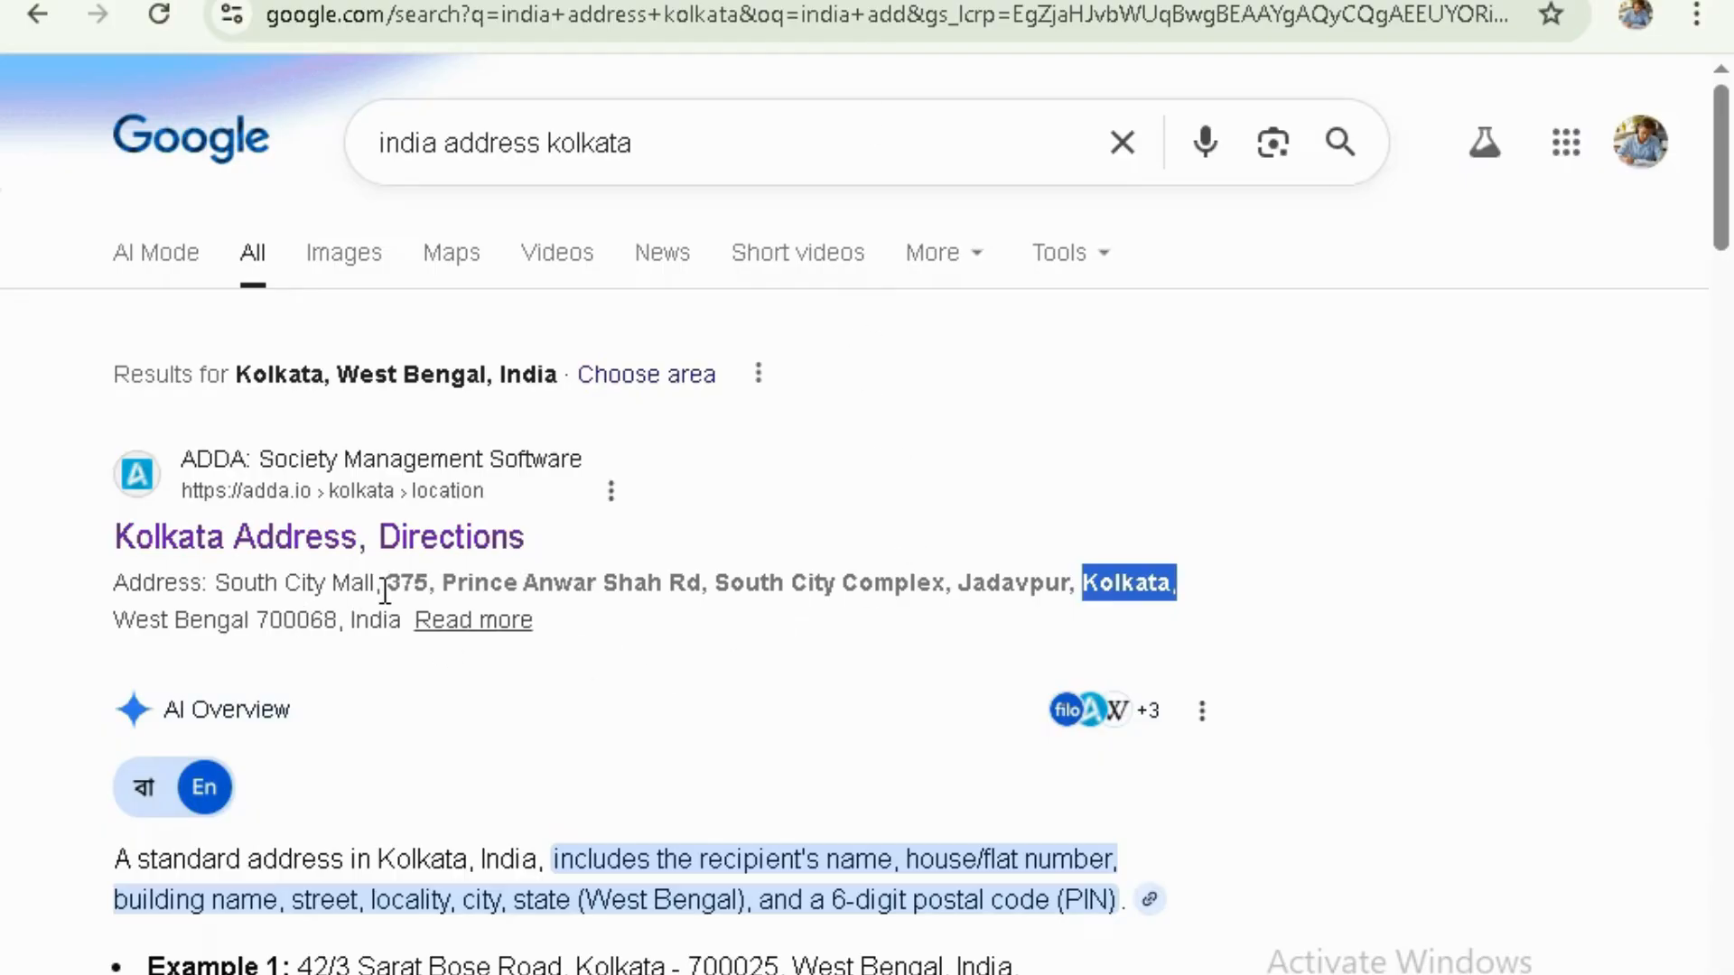
drag(388, 585, 439, 585)
key(ctrl+c)
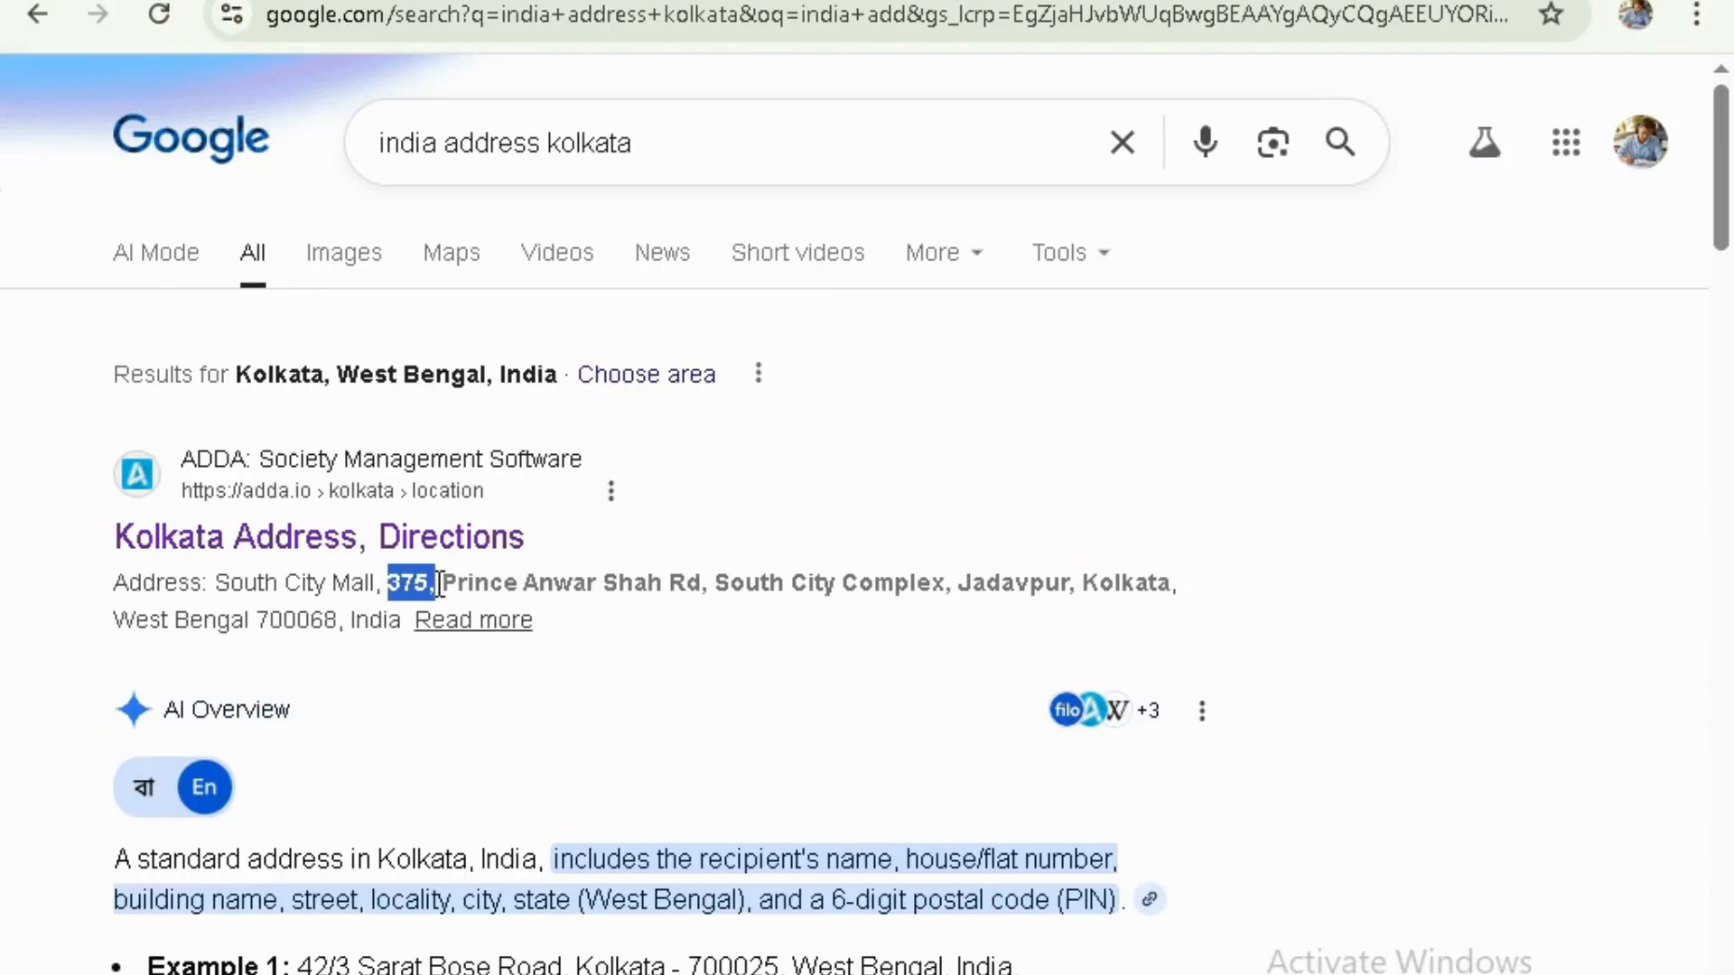
click(542, 1)
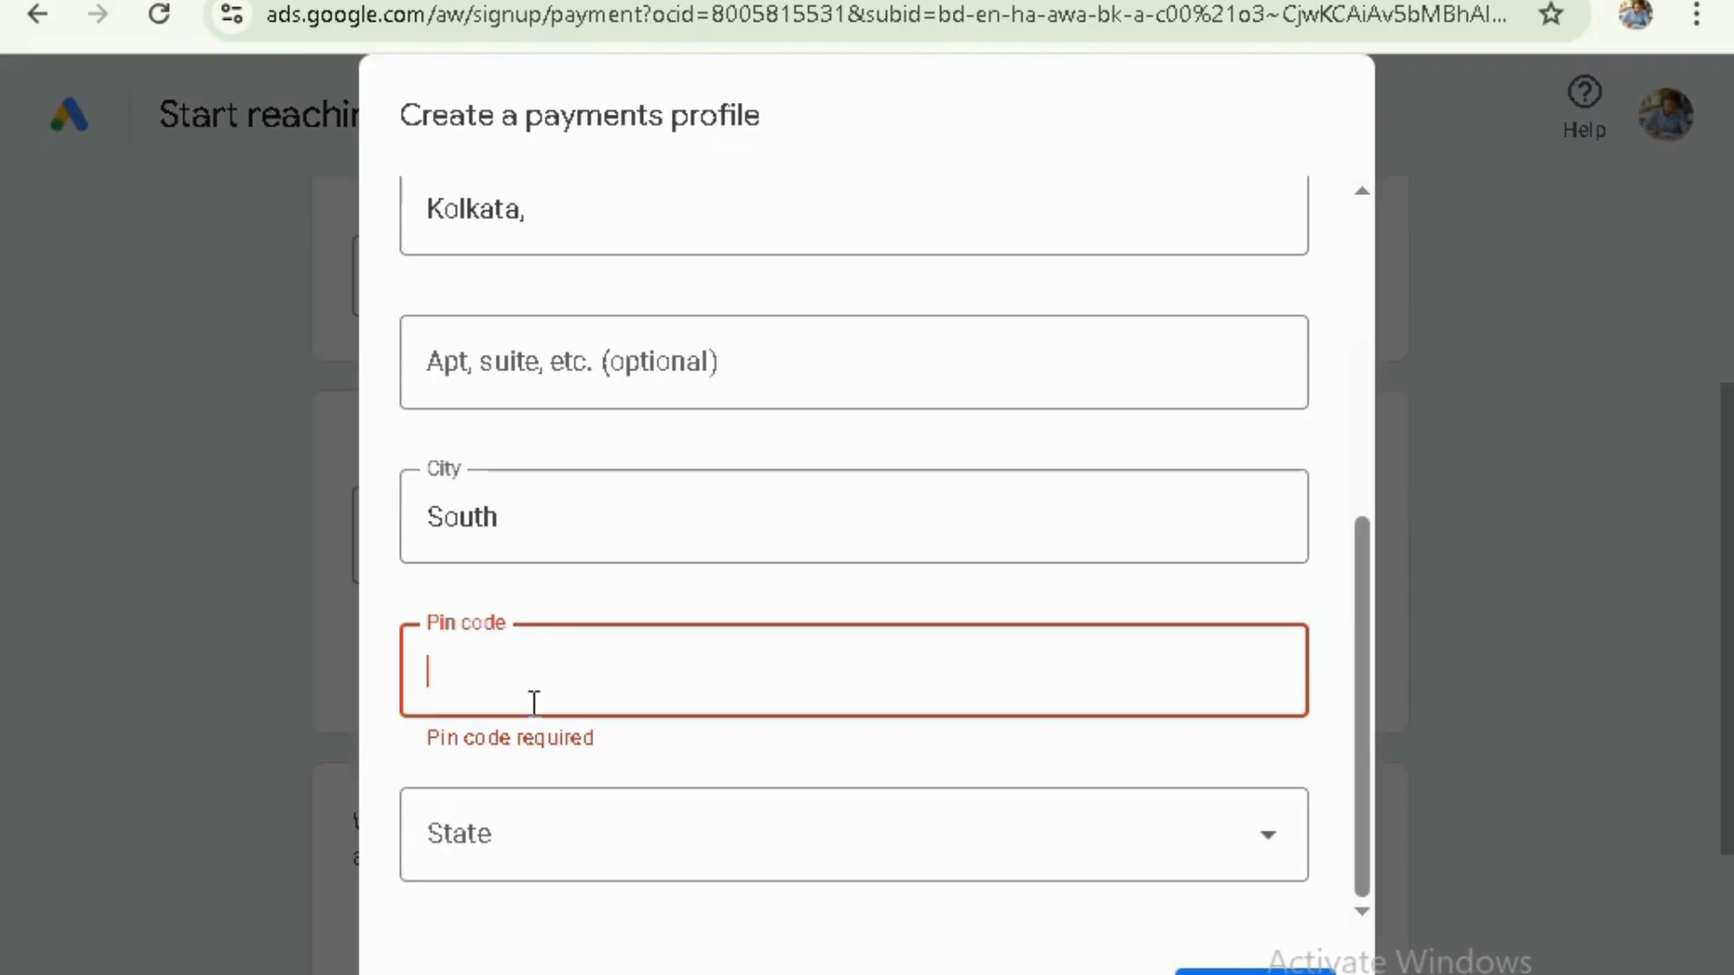
key(ctrl+v)
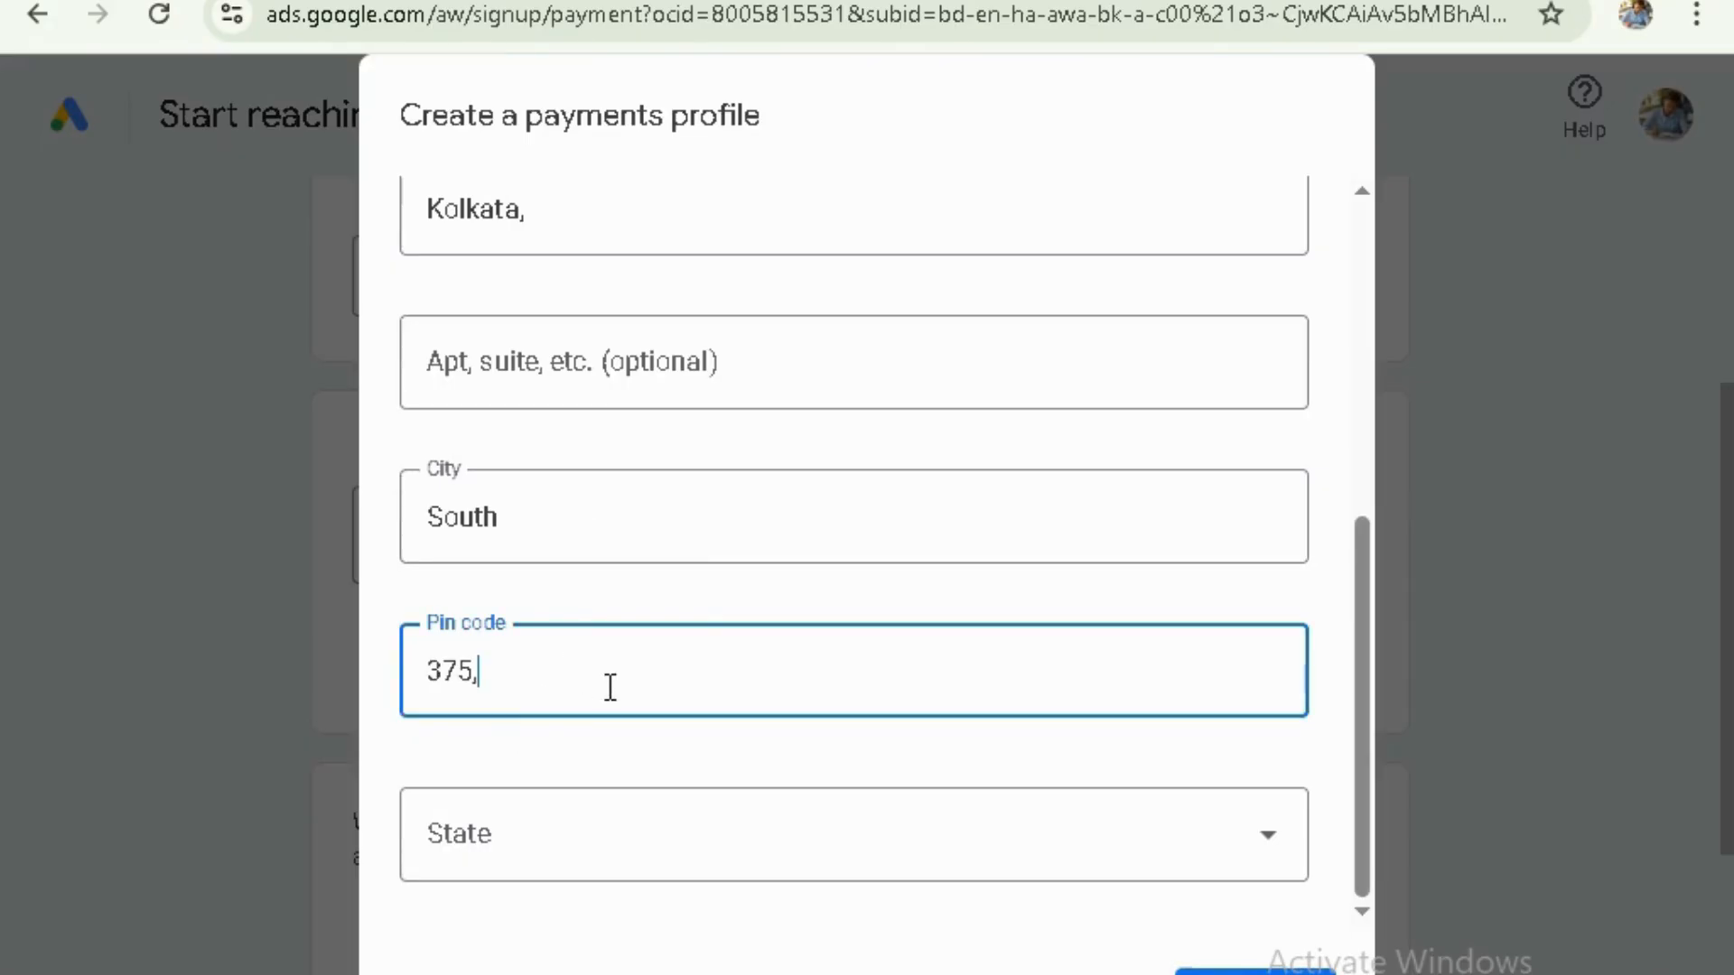
- Set the organization name of the payments profile to "ppc"
scroll(891, 587, up, 4)
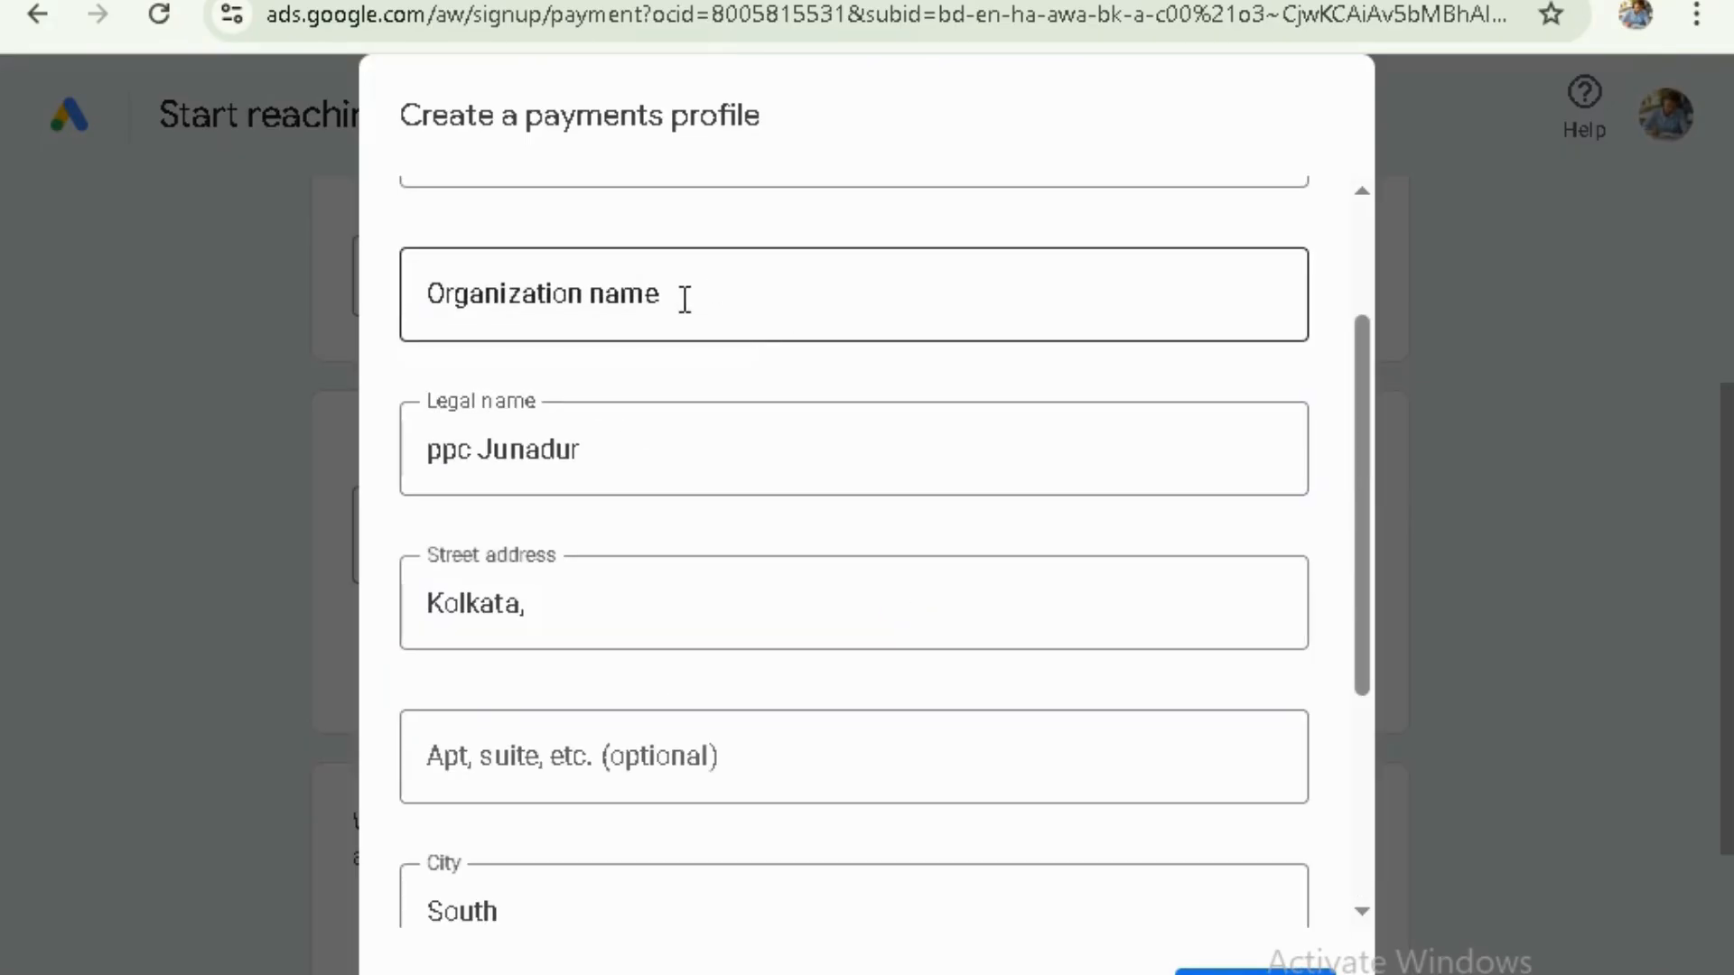
click(809, 282)
click(763, 398)
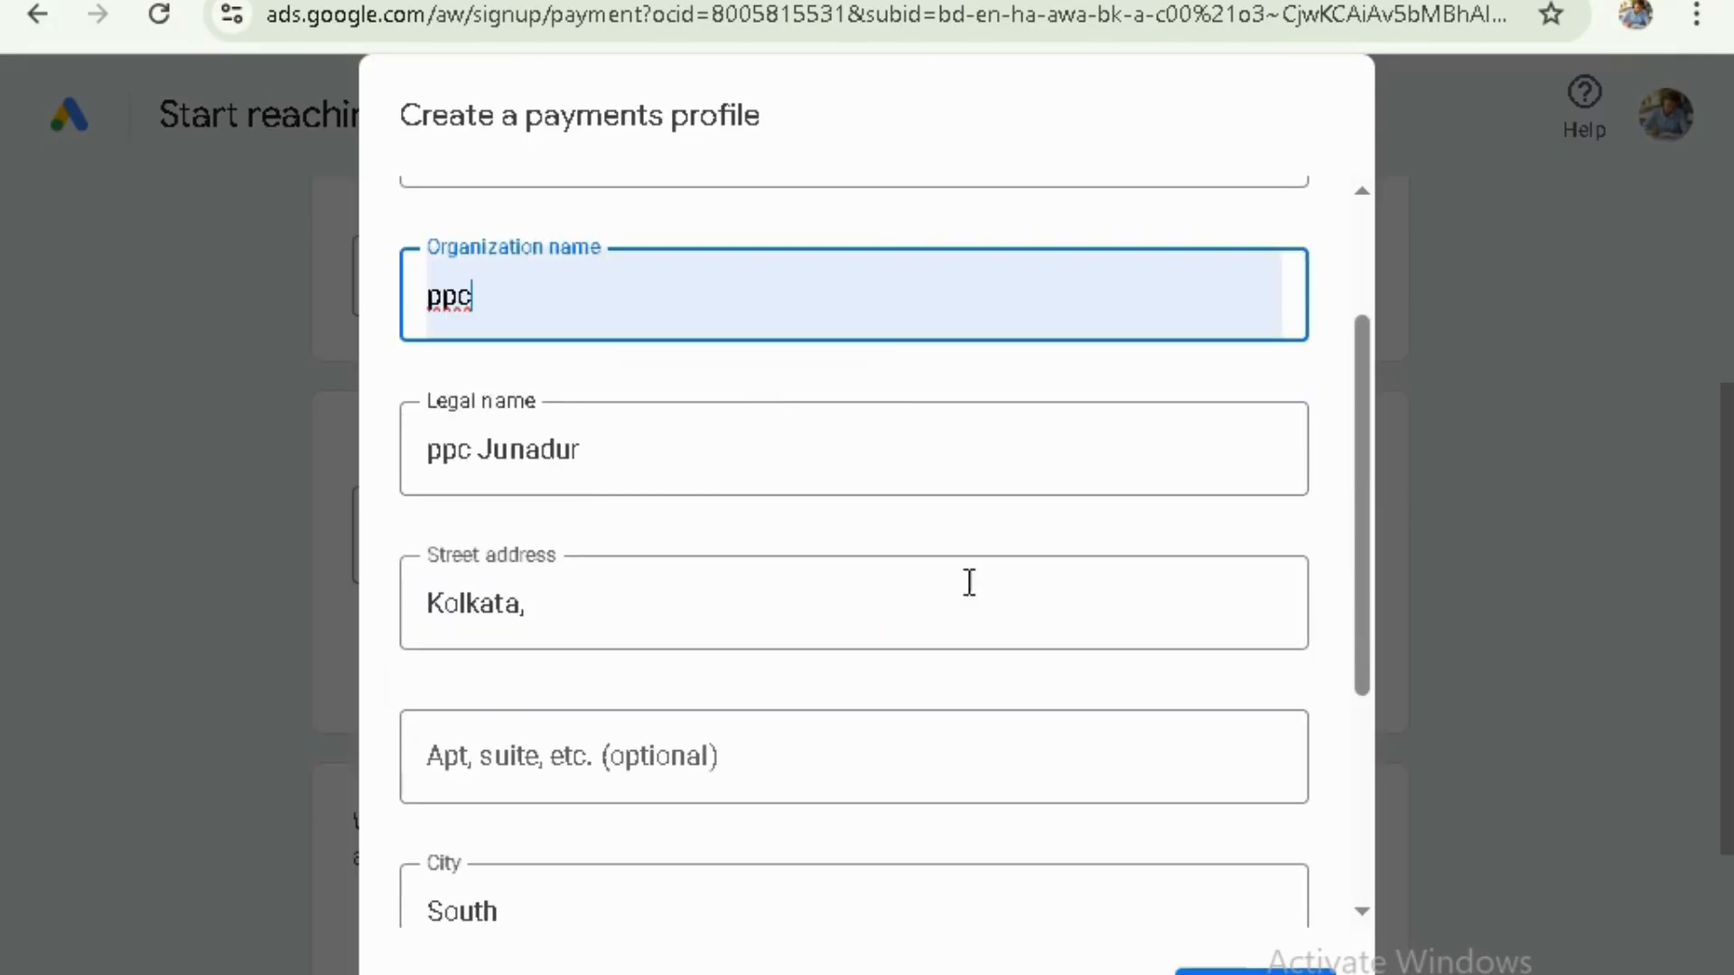
- Replace the pin code with the postal code copied from the Example 1 address in the search results' AI Overview
scroll(967, 580, down, 4)
click(696, 689)
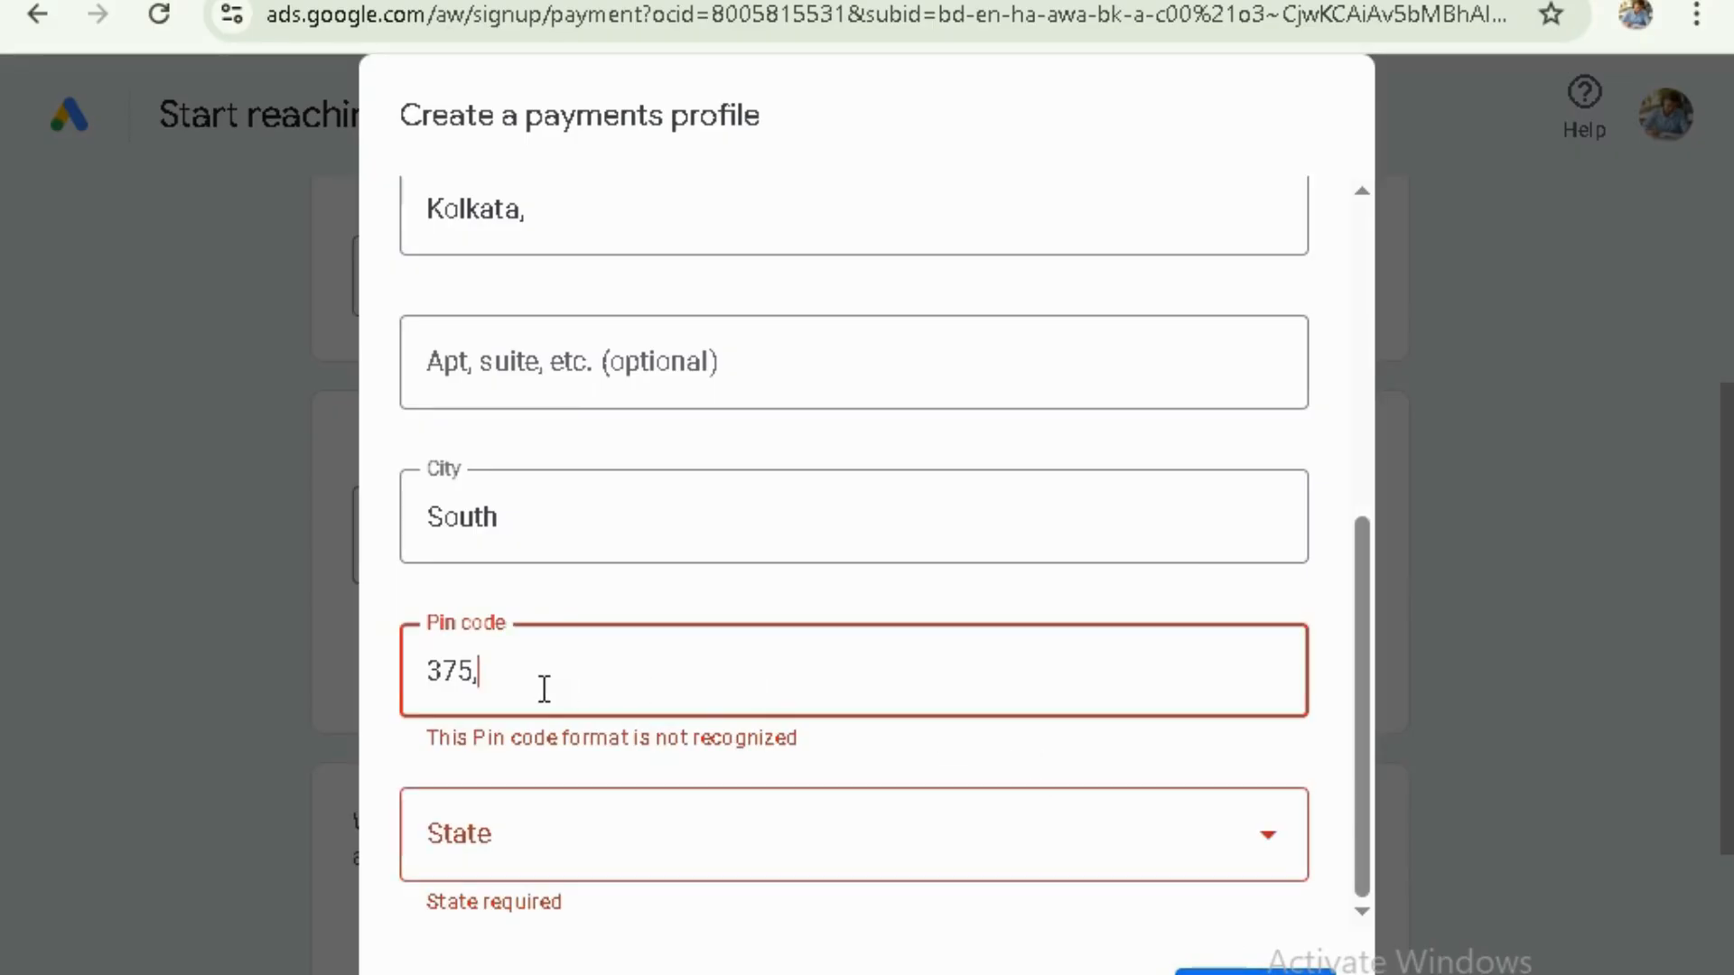
click(939, 1)
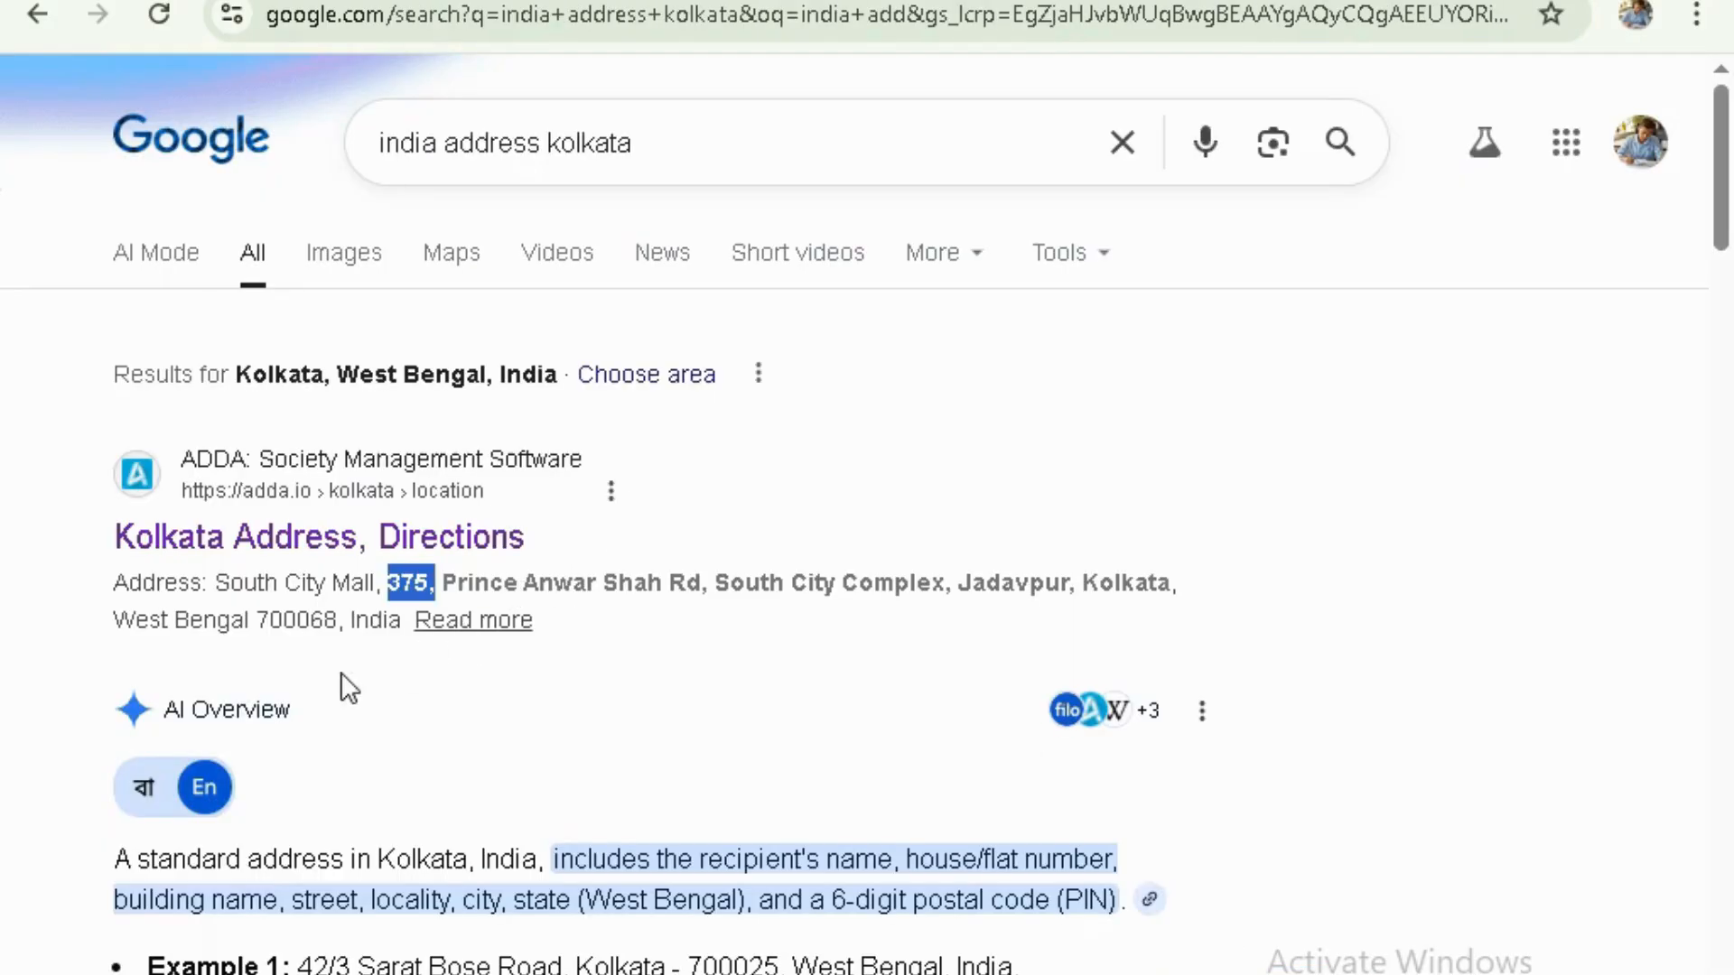
scroll(751, 701, down, 4)
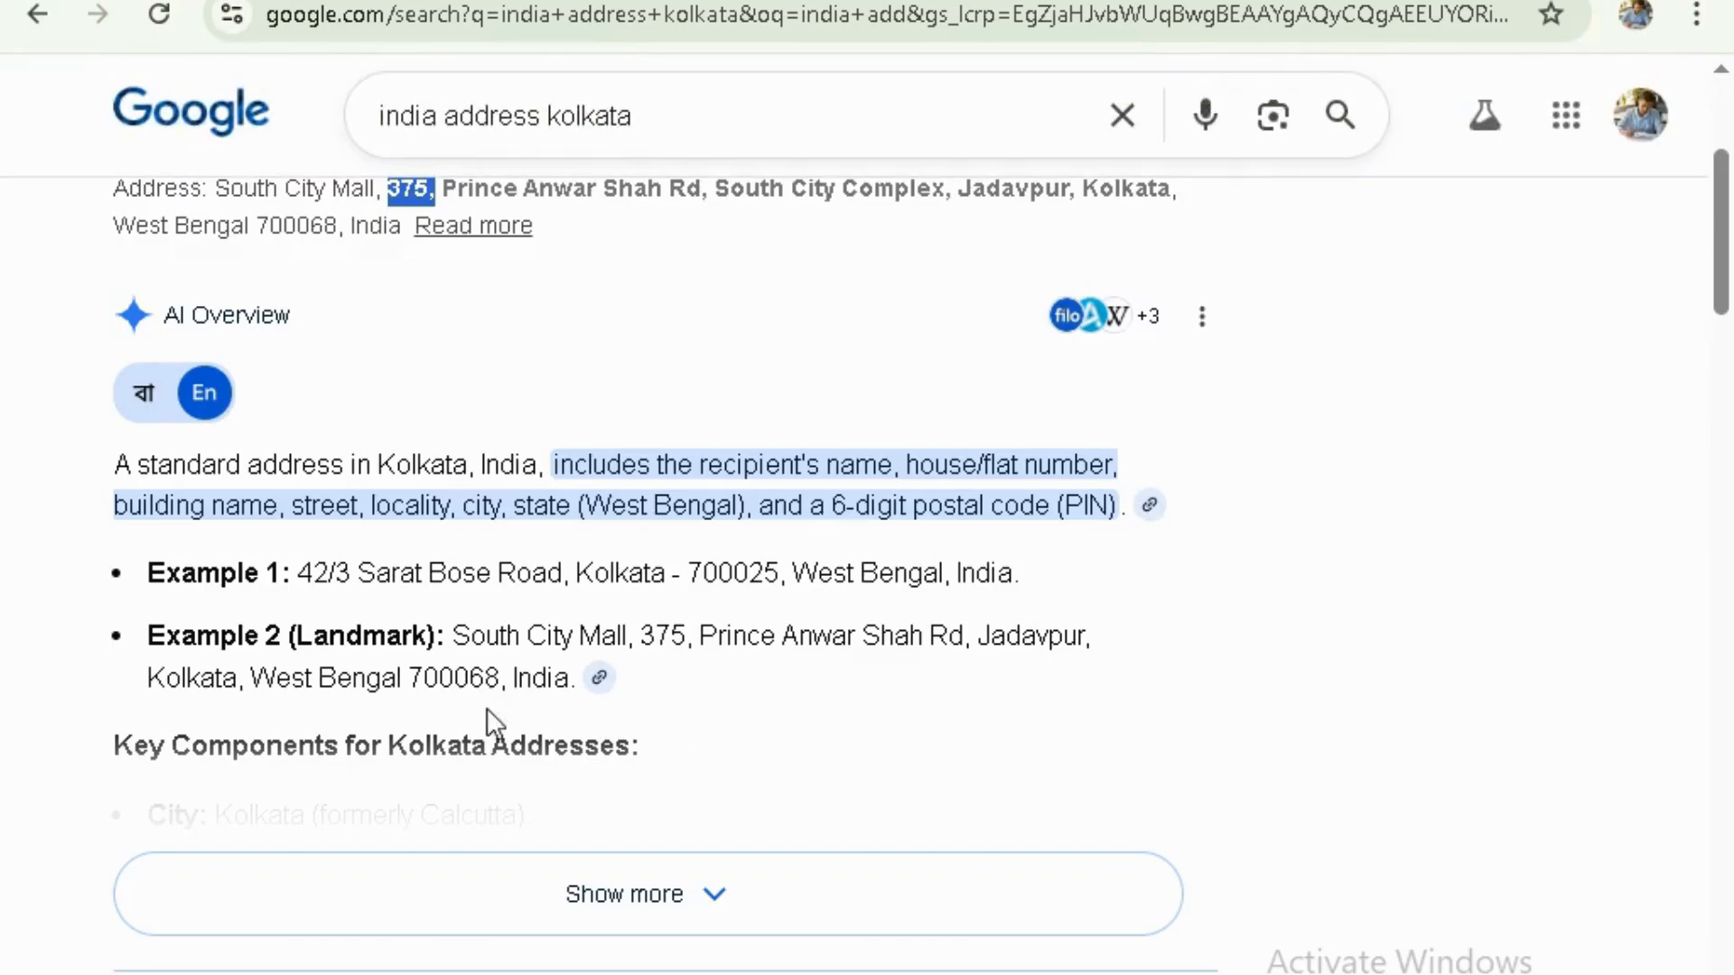
drag(694, 572, 767, 582)
key(ctrl+c)
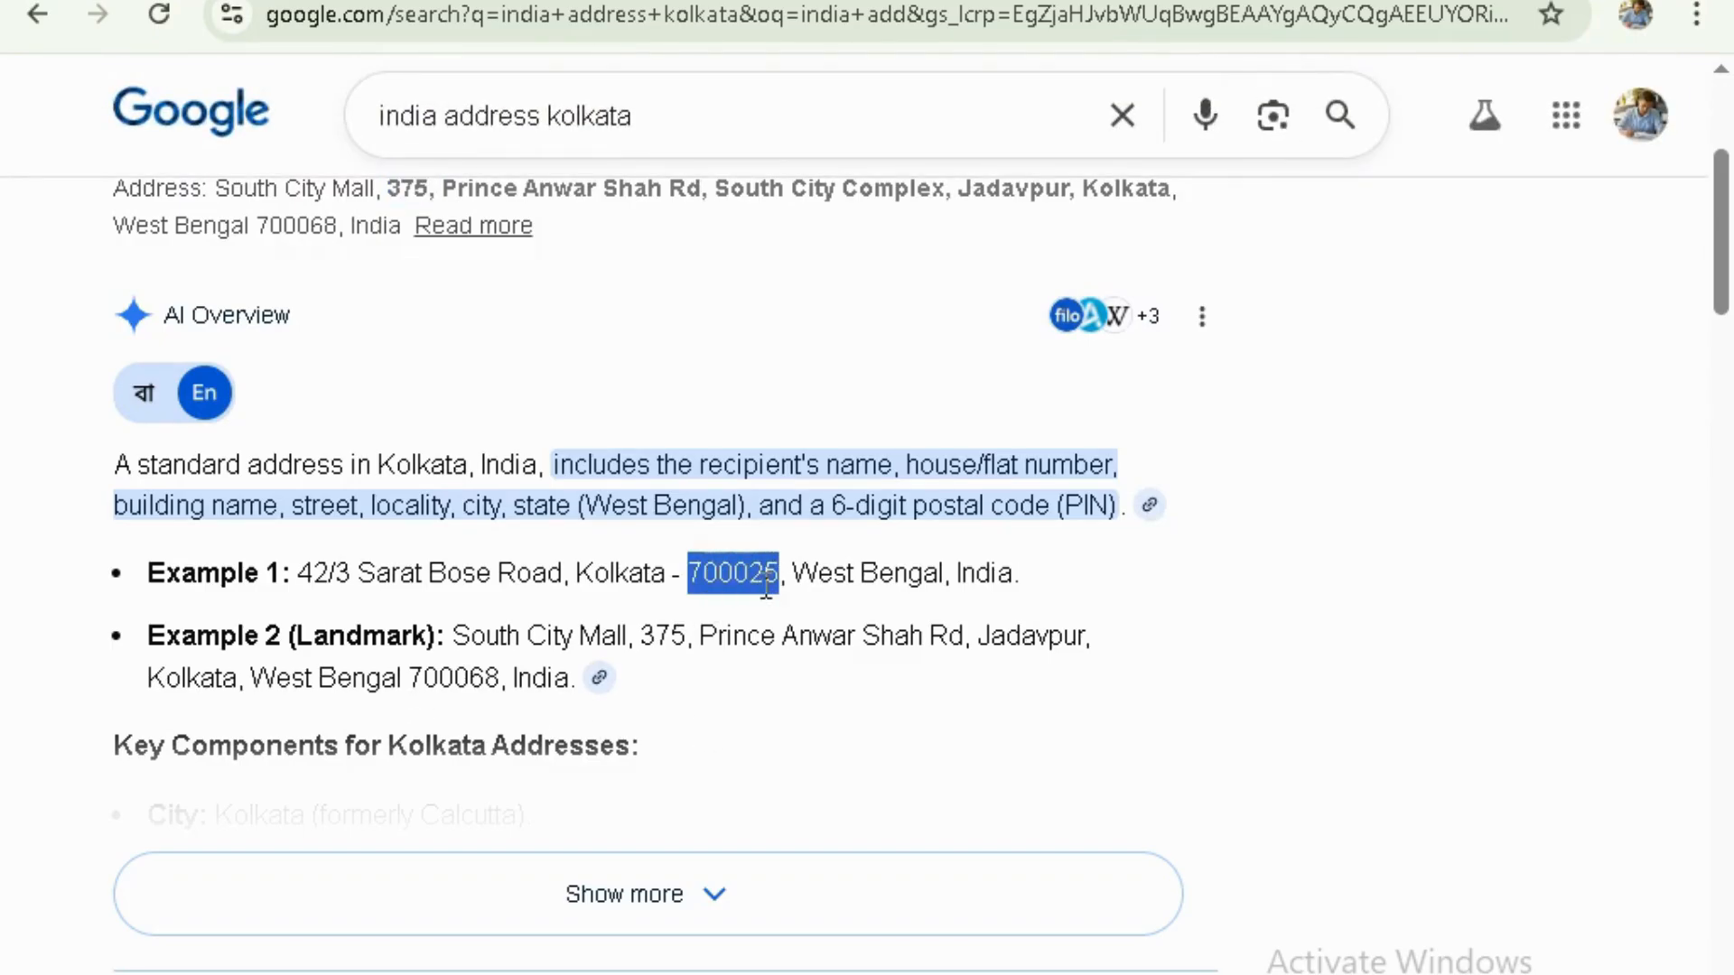
click(668, 1)
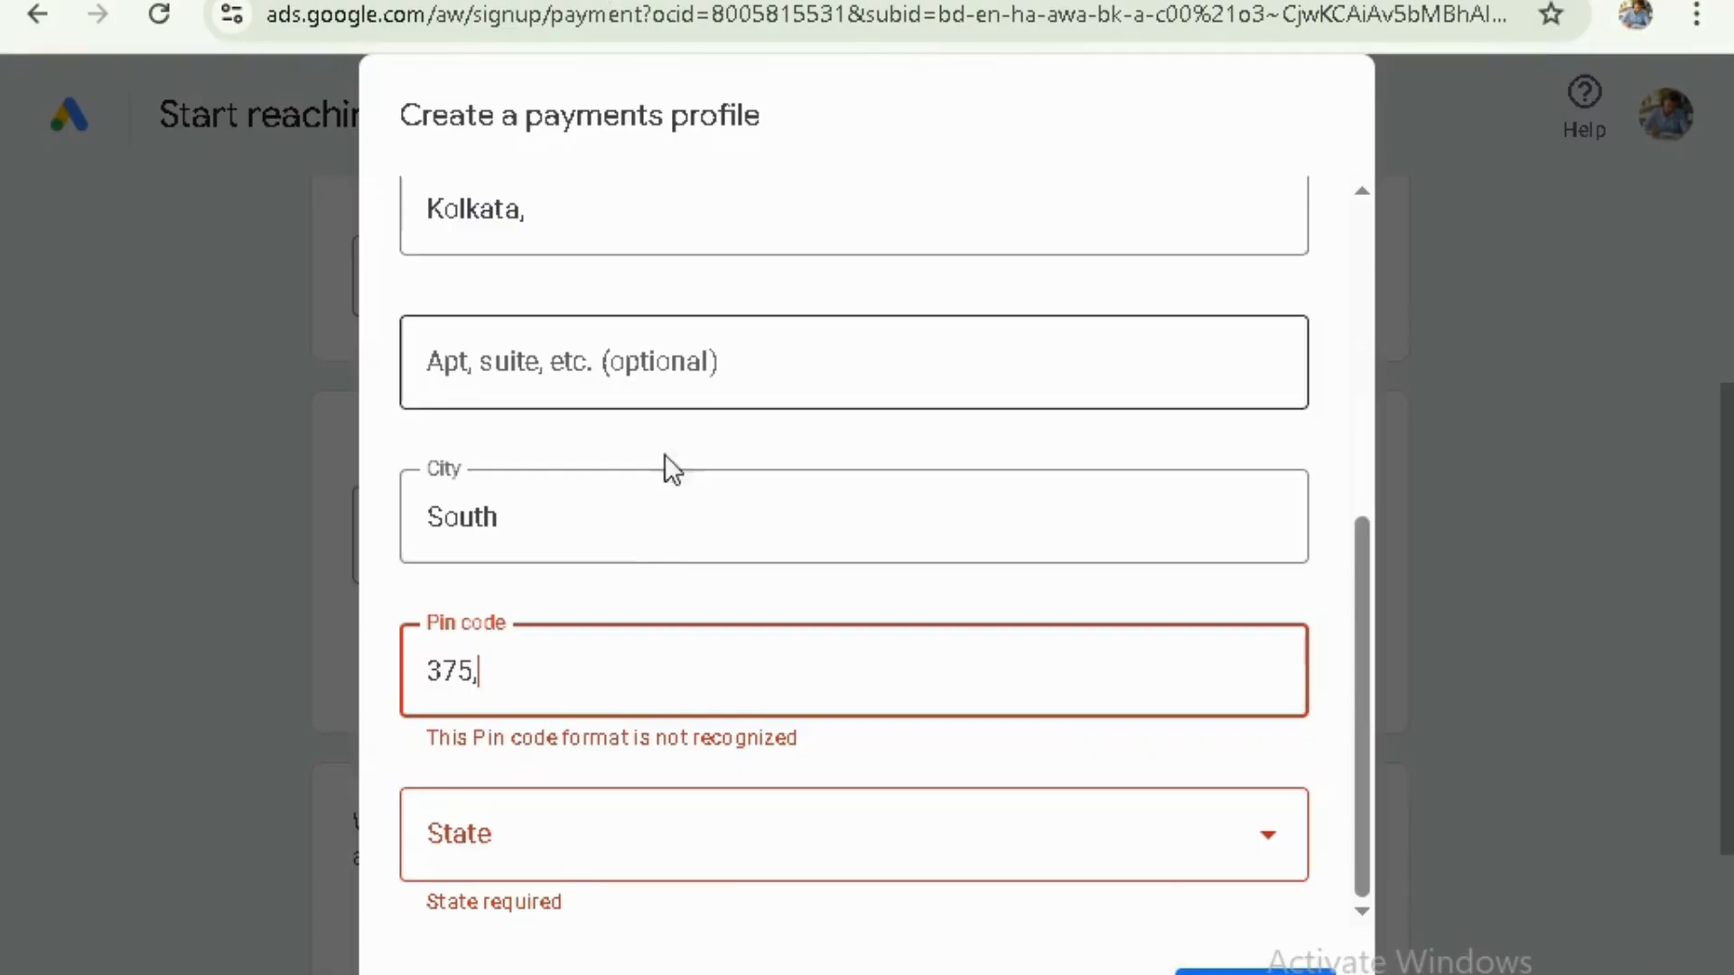
drag(527, 673, 406, 661)
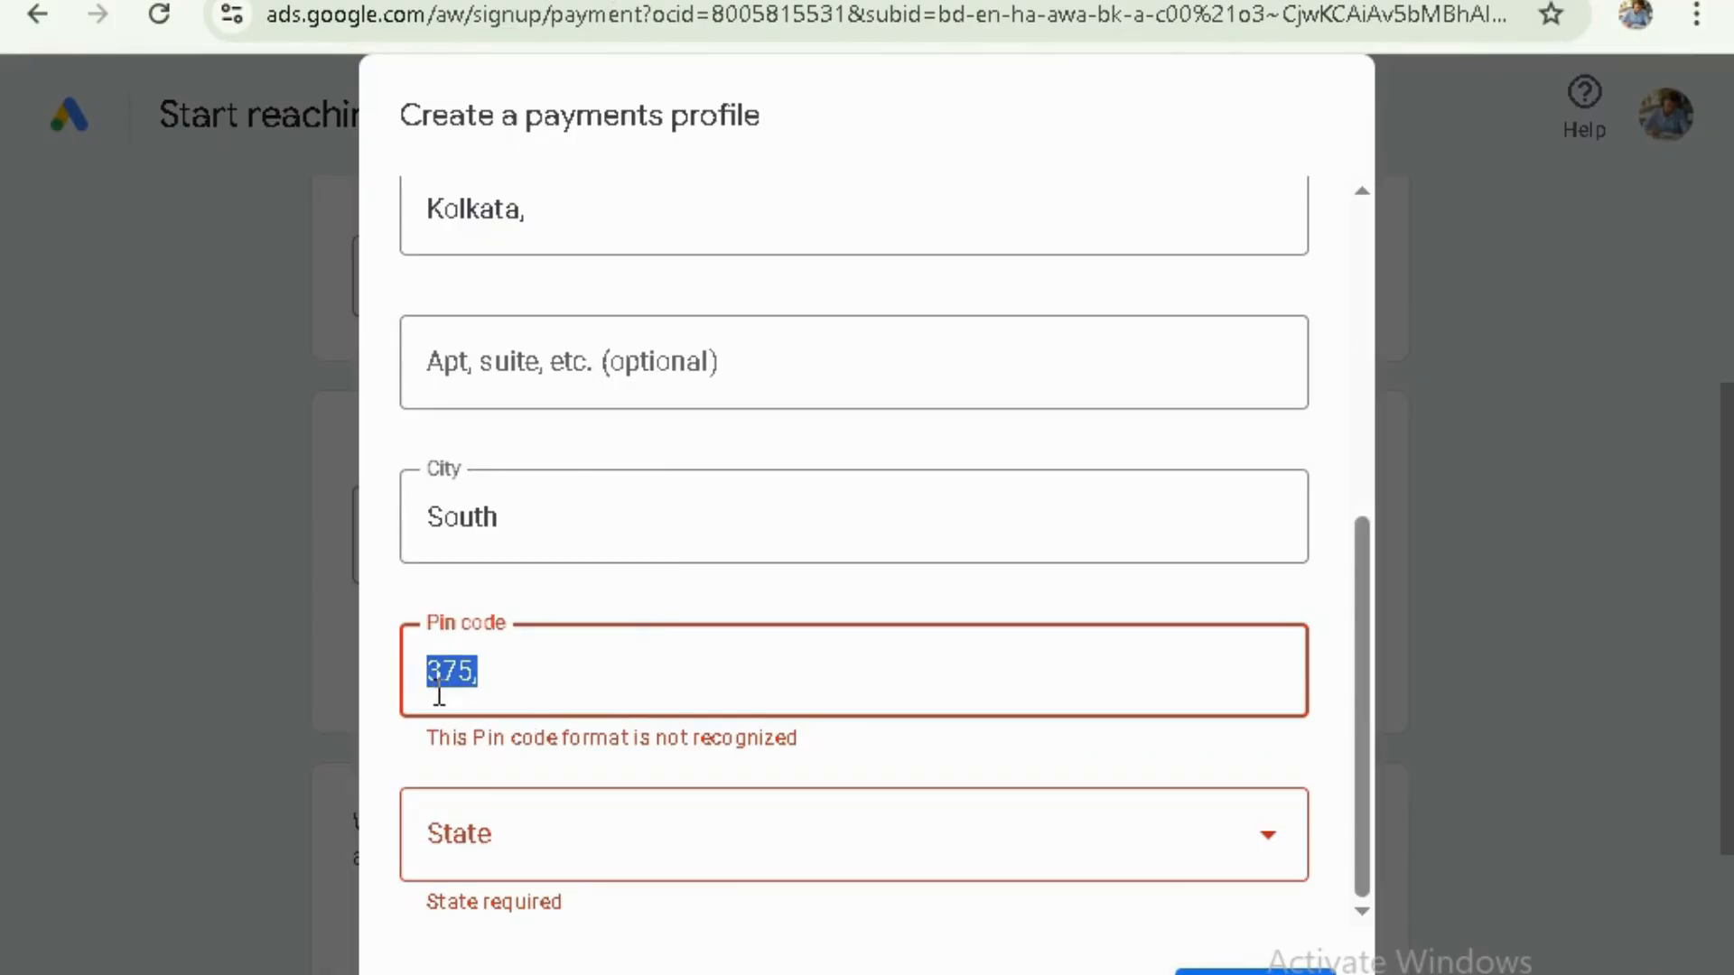
key(ctrl+v)
key(Tab)
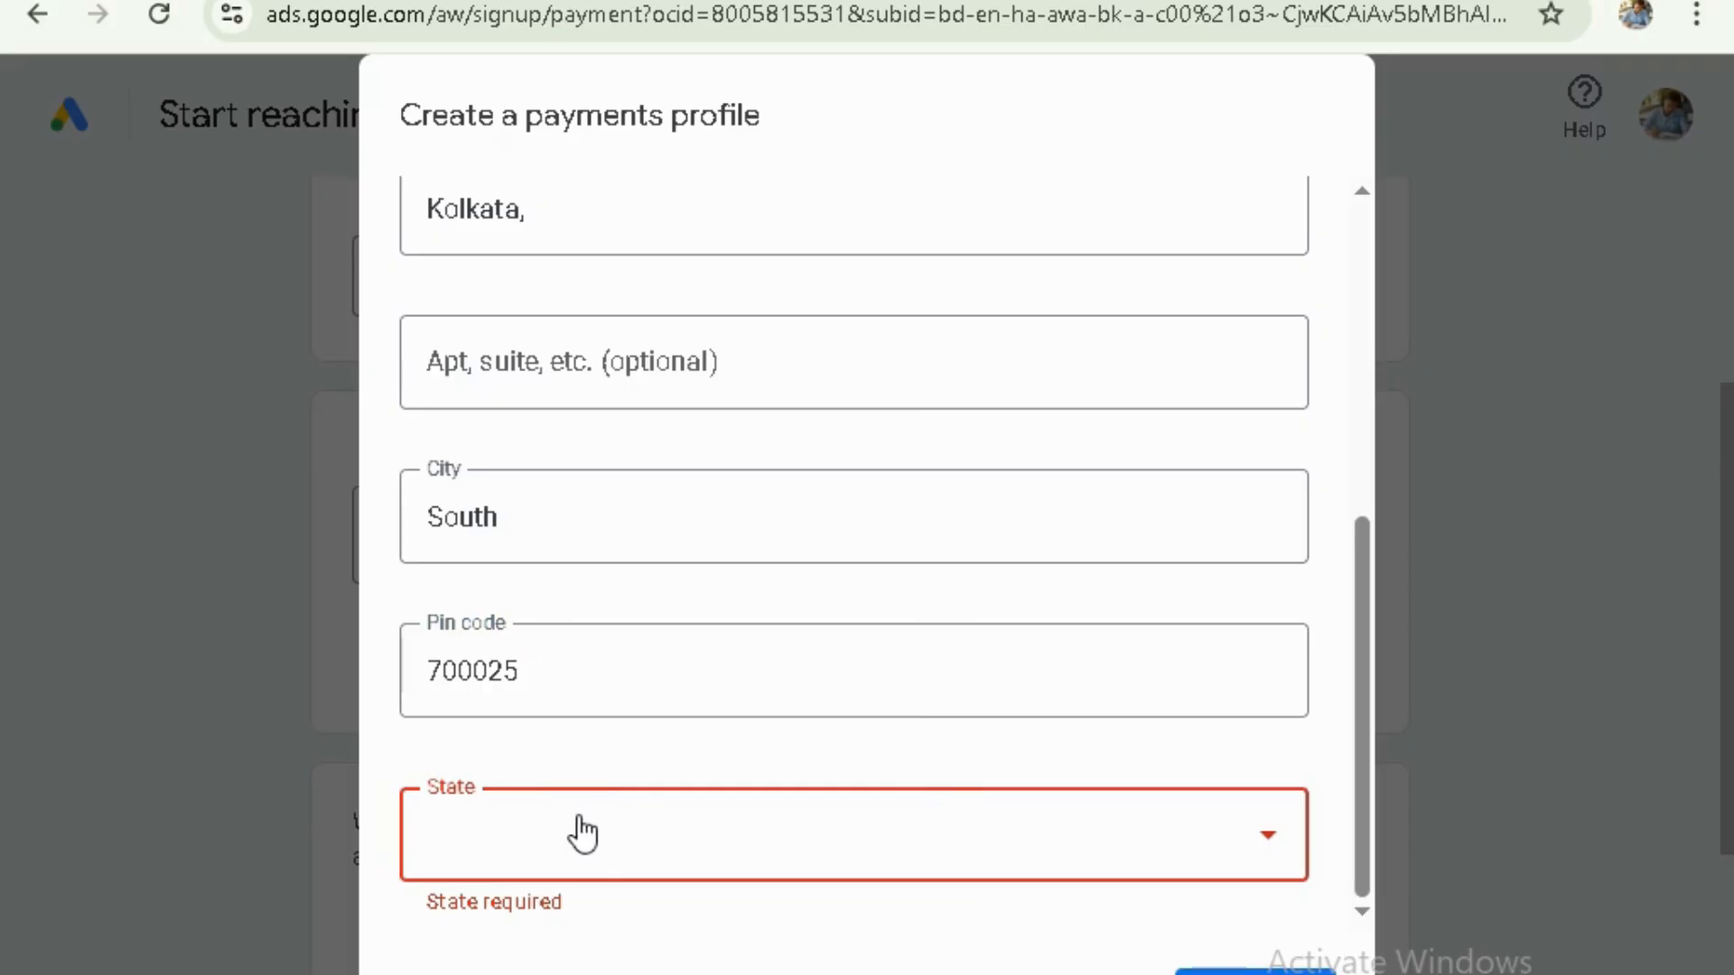
- Choose West Bengal as the state and create the payments profile
click(580, 830)
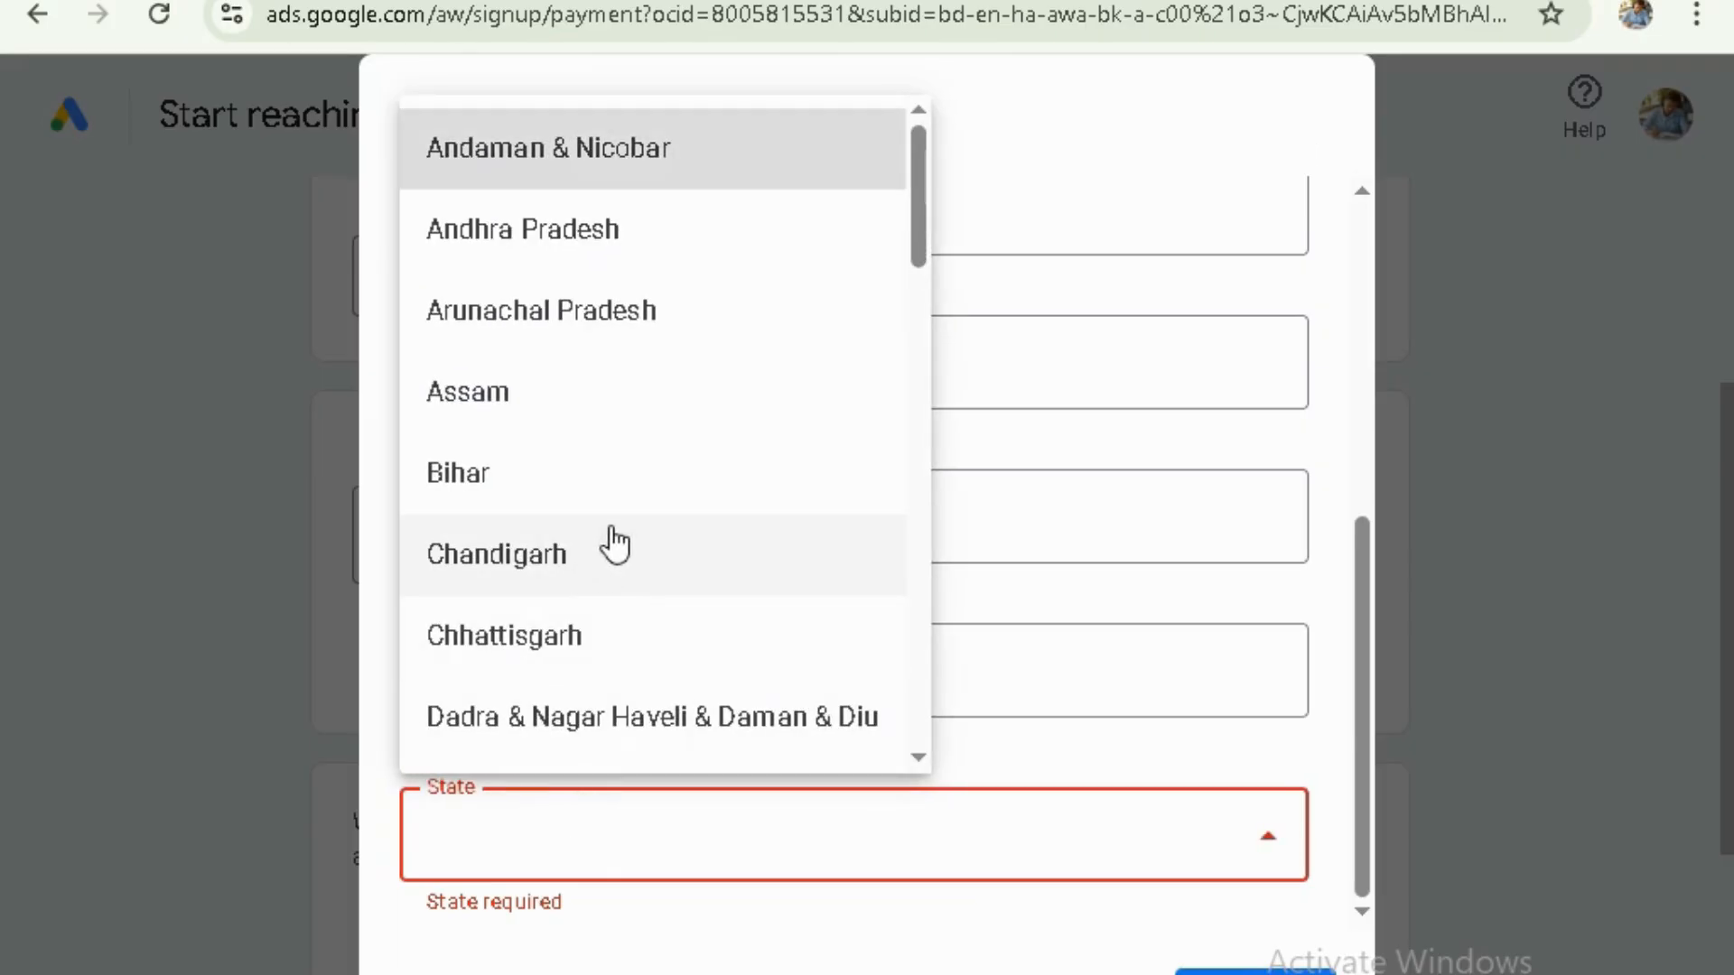
scroll(639, 581, down, 15)
click(546, 734)
click(1243, 973)
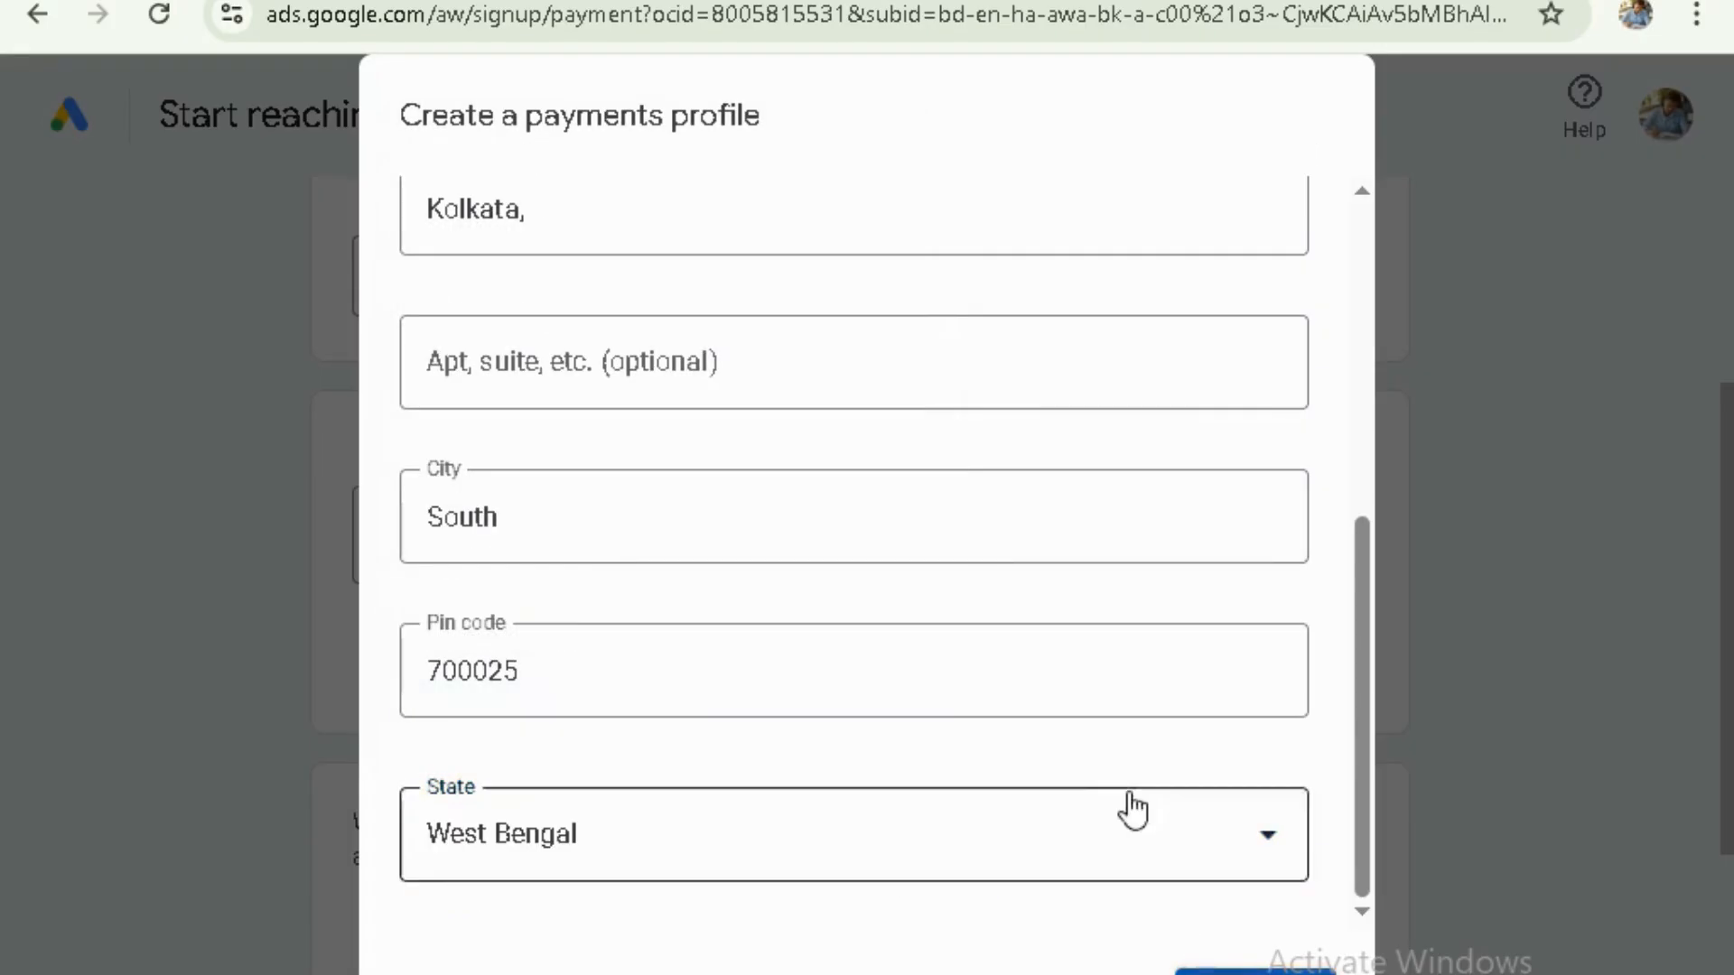
click(1456, 627)
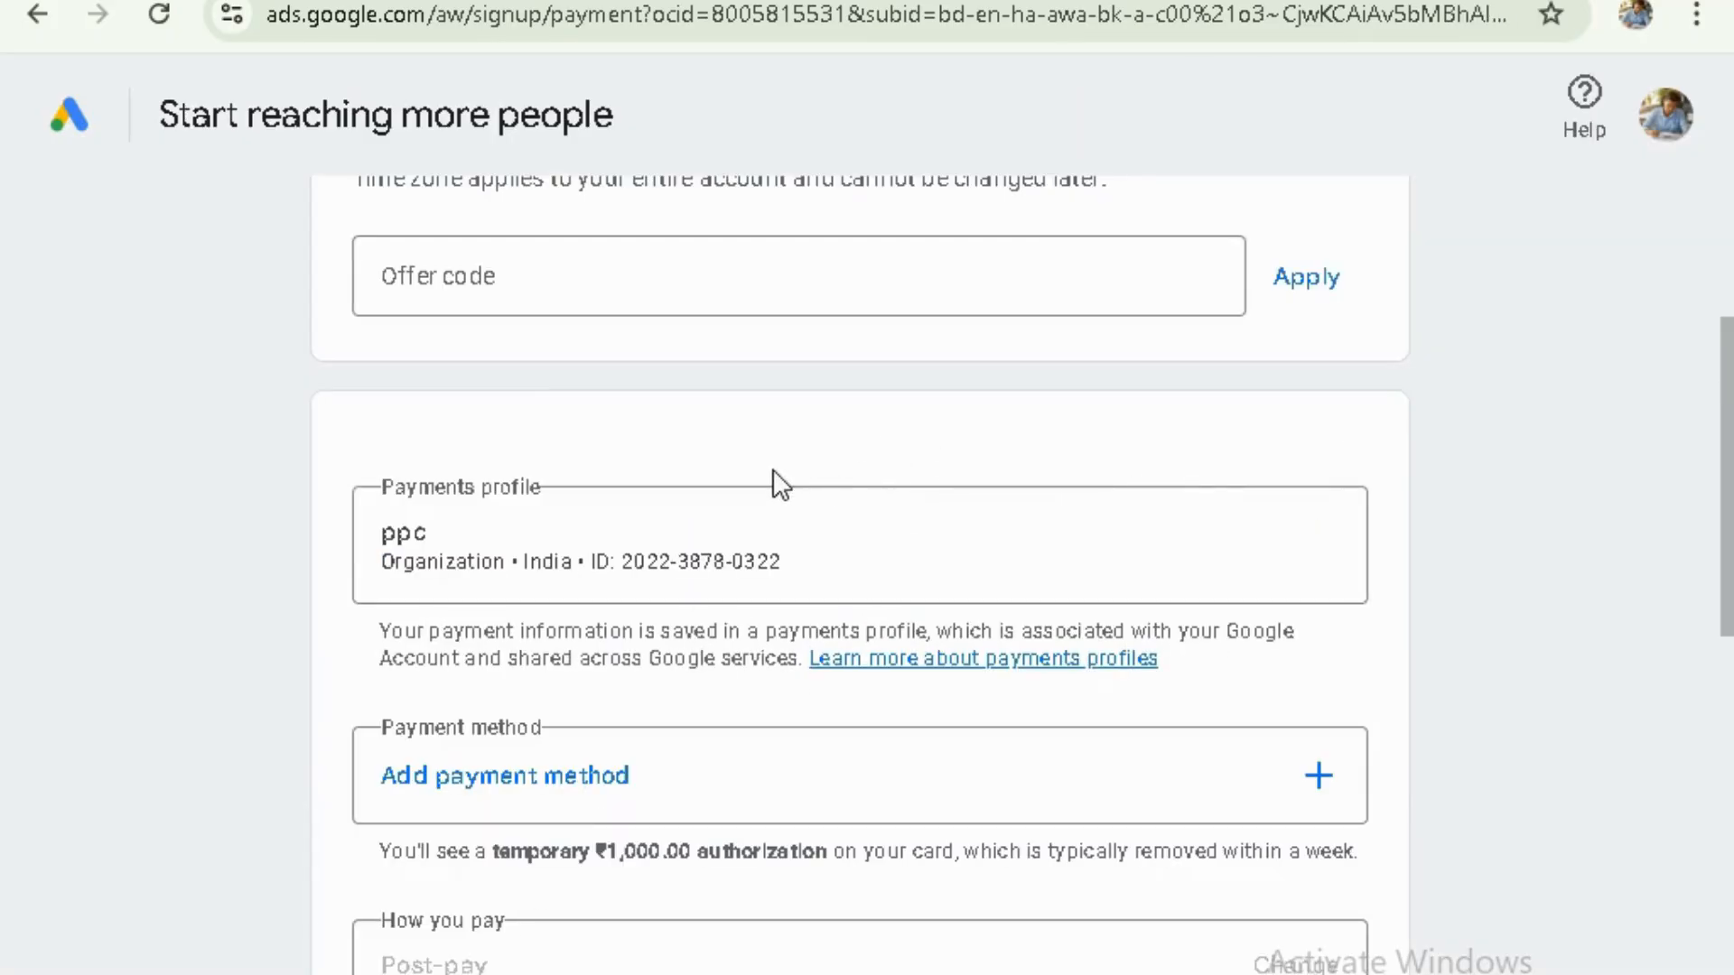
- Review the account and payment settings and add Pay with Bank transfer as the payment method
scroll(786, 478, down, 12)
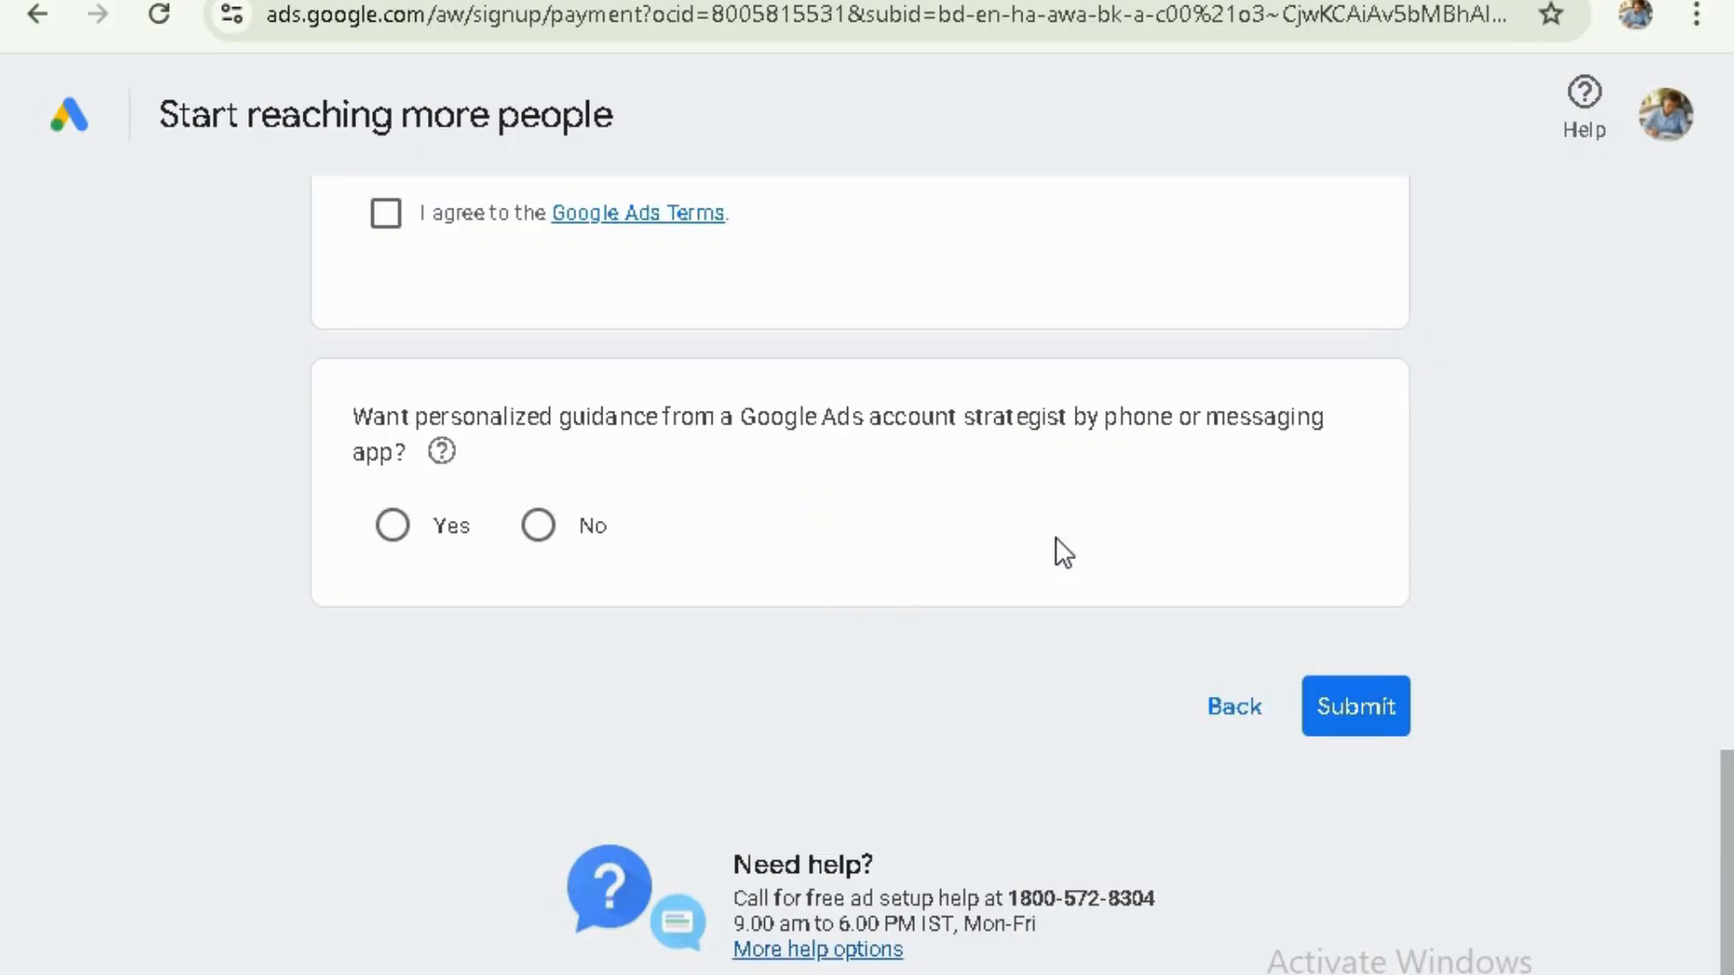
scroll(727, 569, up, 12)
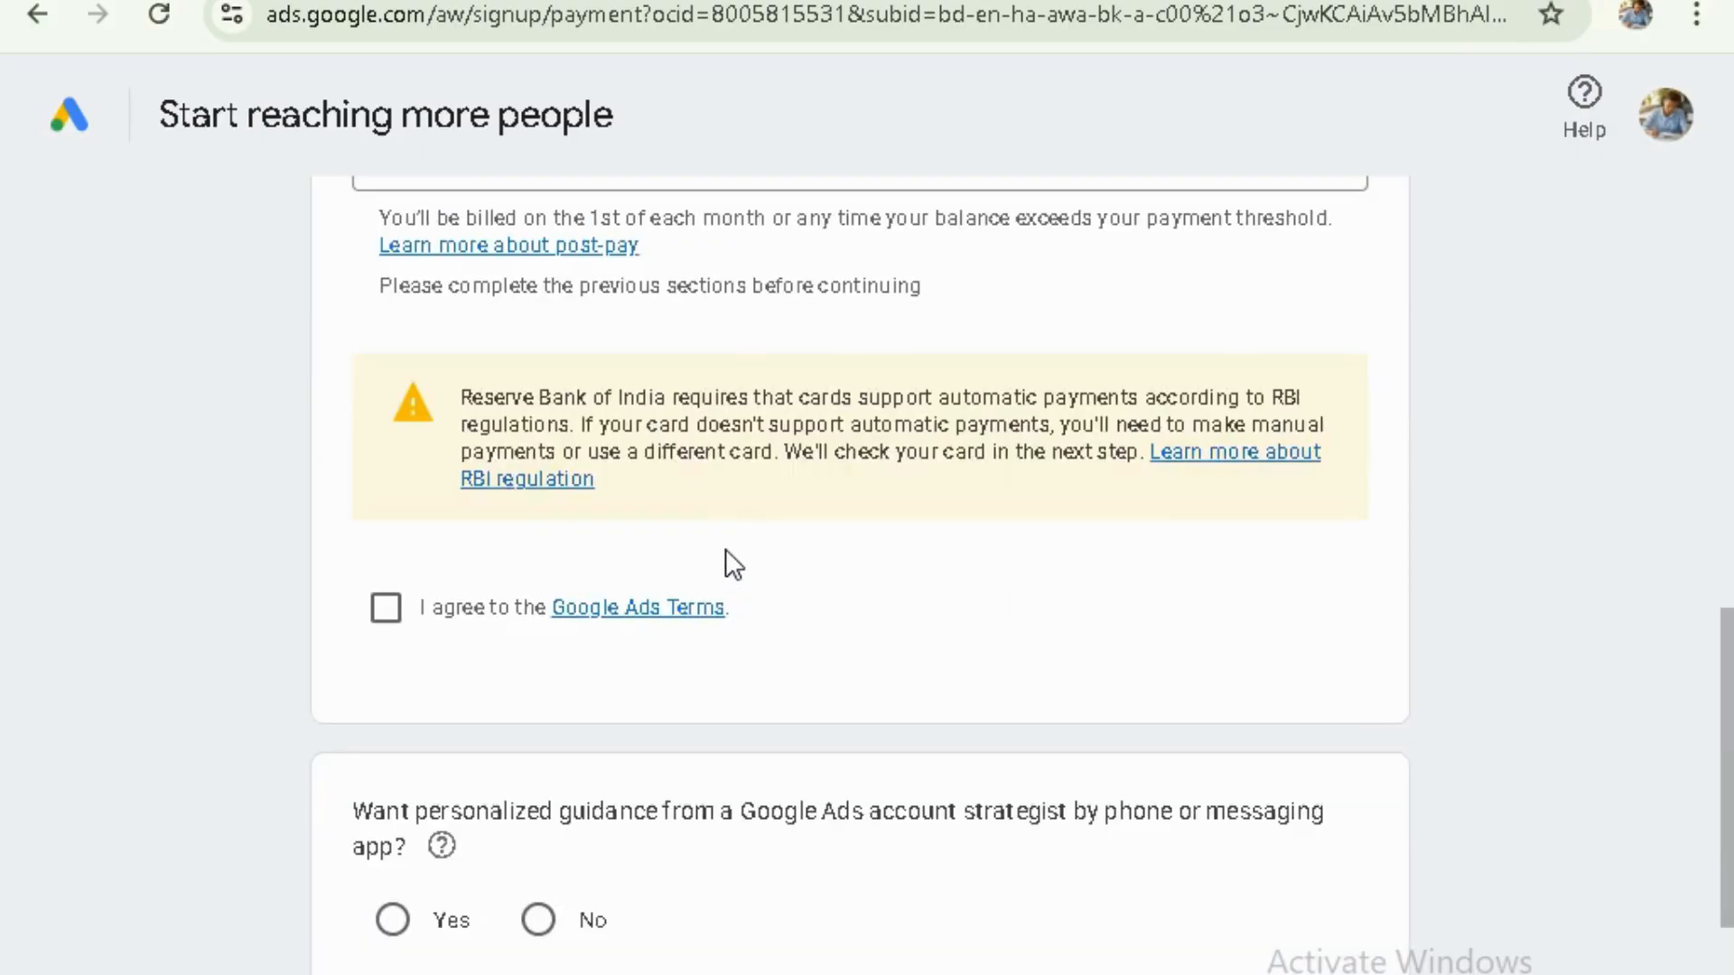
scroll(732, 578, down, 10)
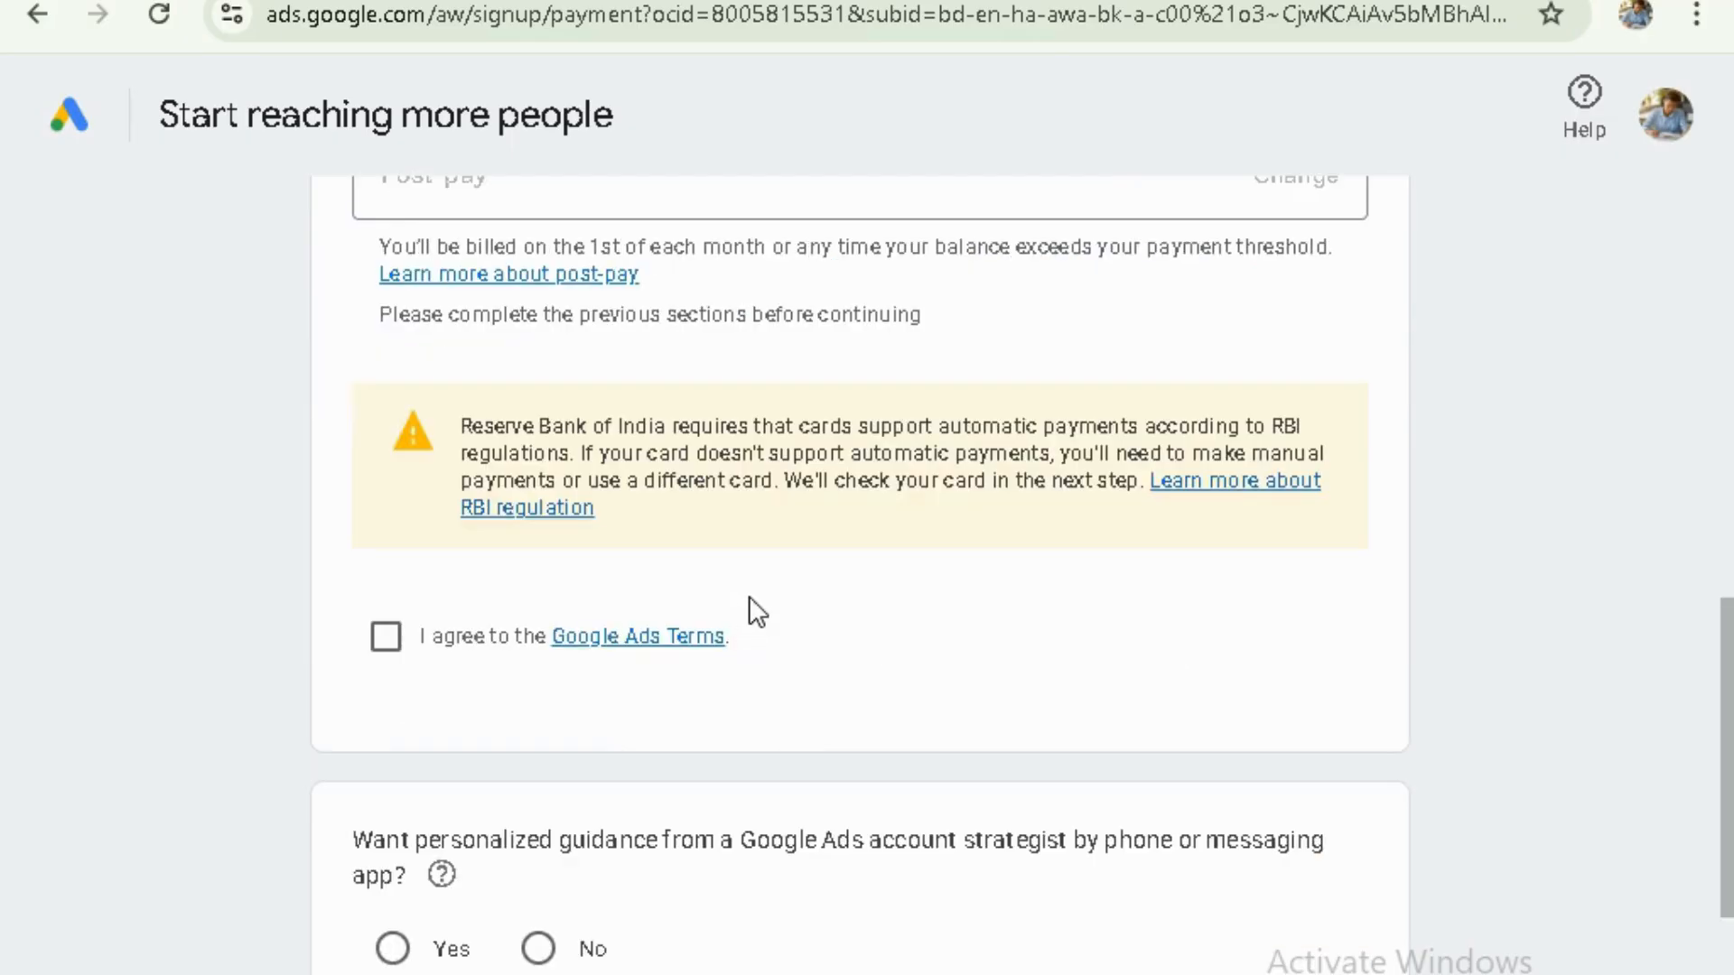
scroll(993, 614, up, 8)
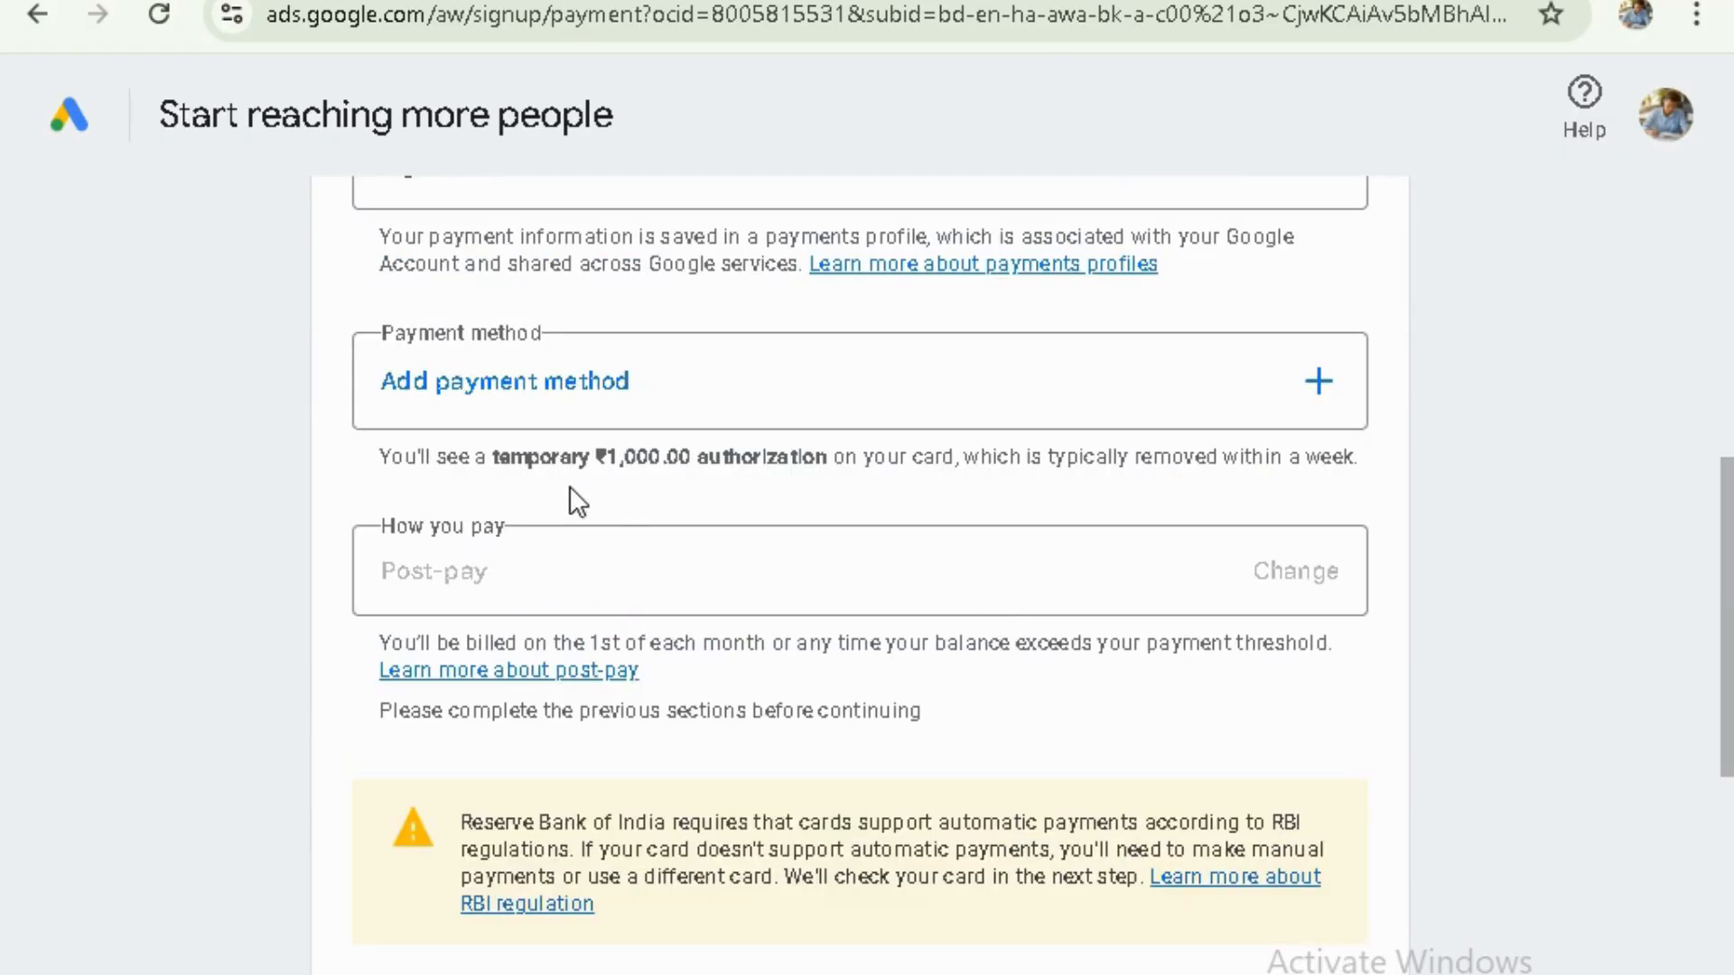
scroll(1107, 513, up, 4)
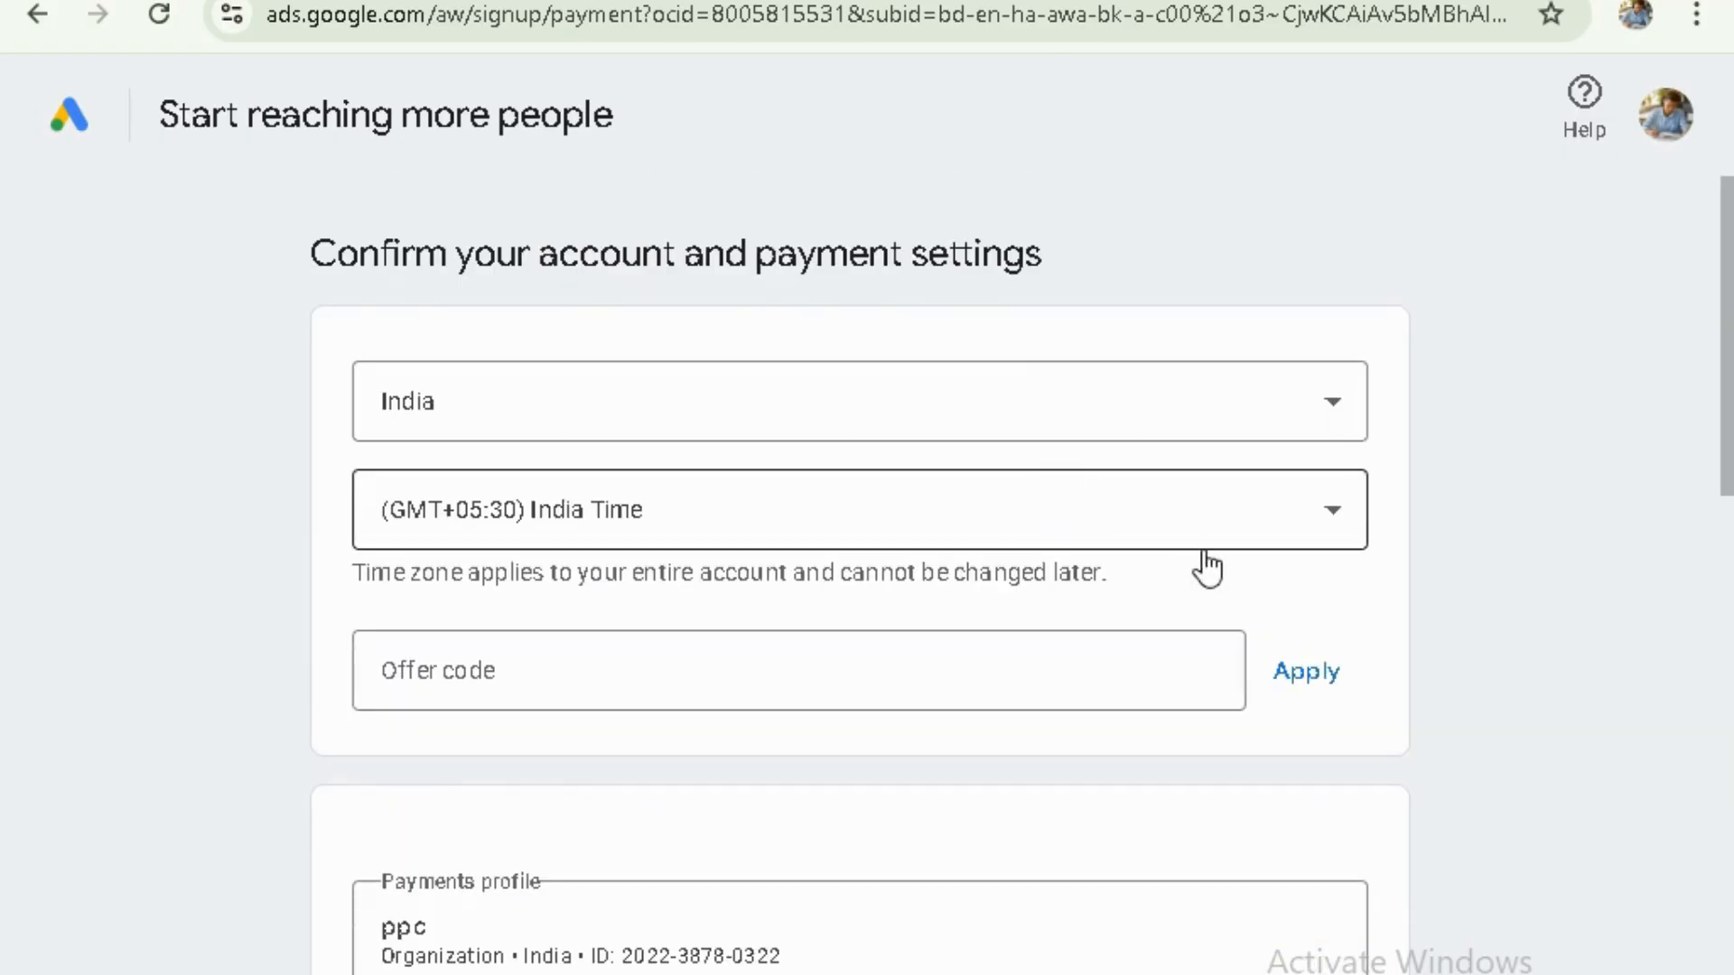
scroll(1204, 569, down, 4)
click(1319, 777)
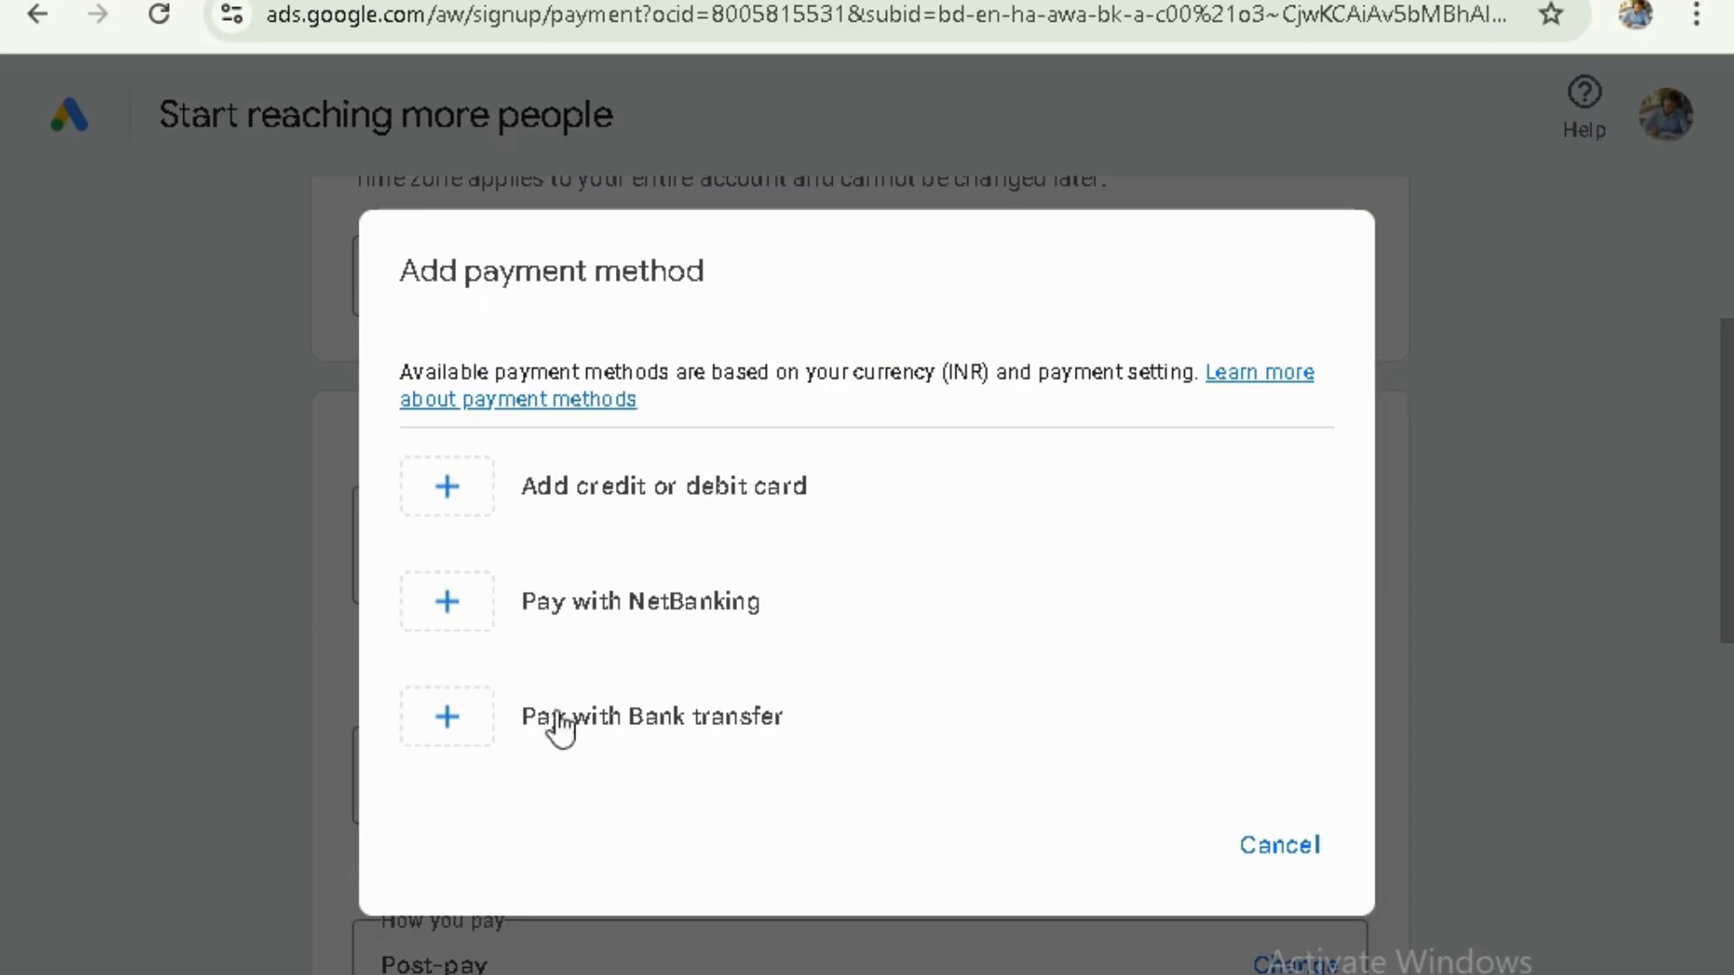
click(447, 718)
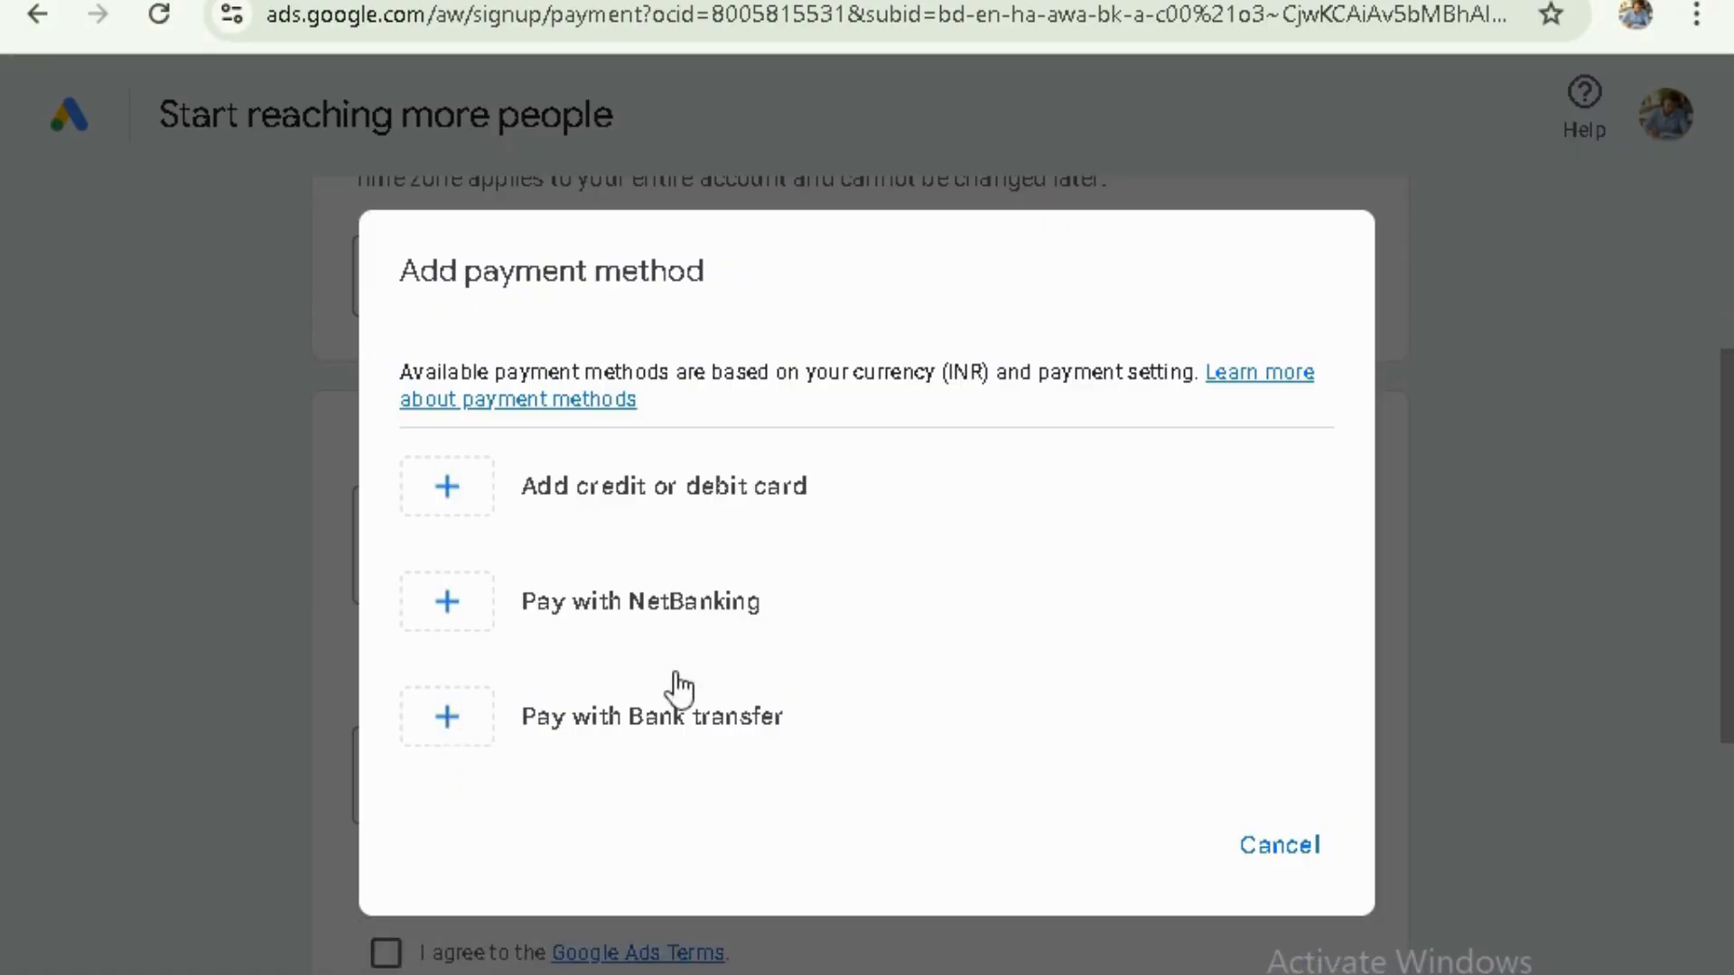
- Answer No to personalized guidance from an account strategist and agree to the Google Ads Terms
scroll(664, 574, up, 3)
scroll(594, 532, down, 9)
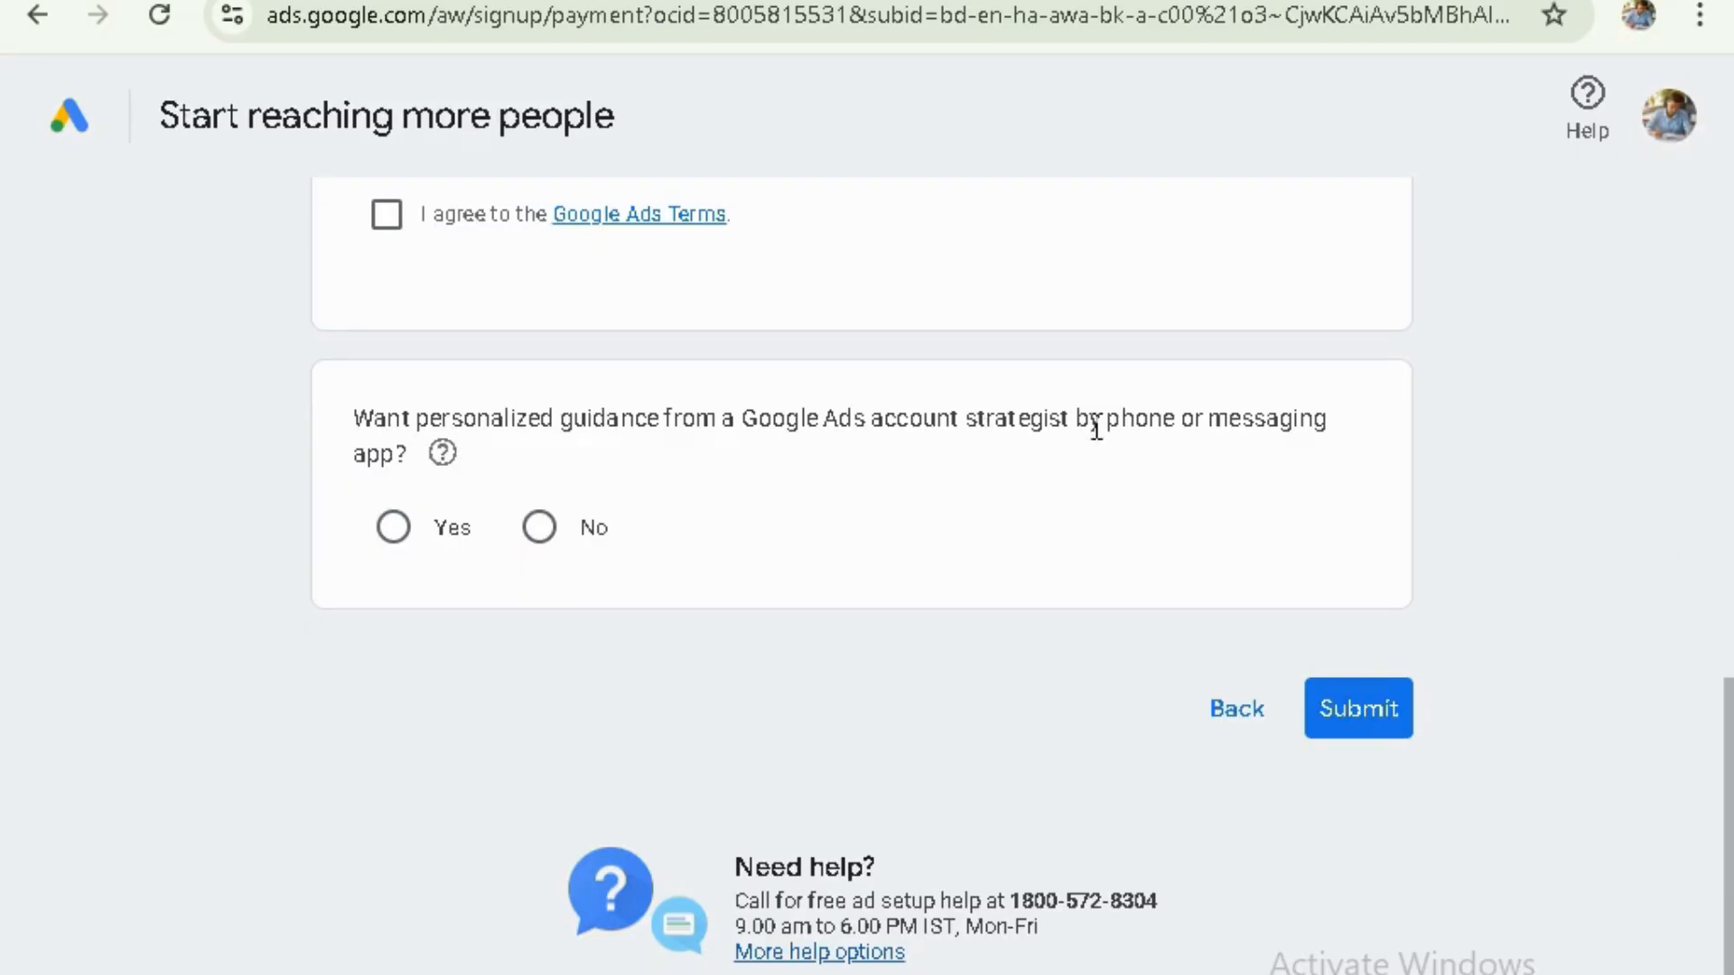
click(542, 529)
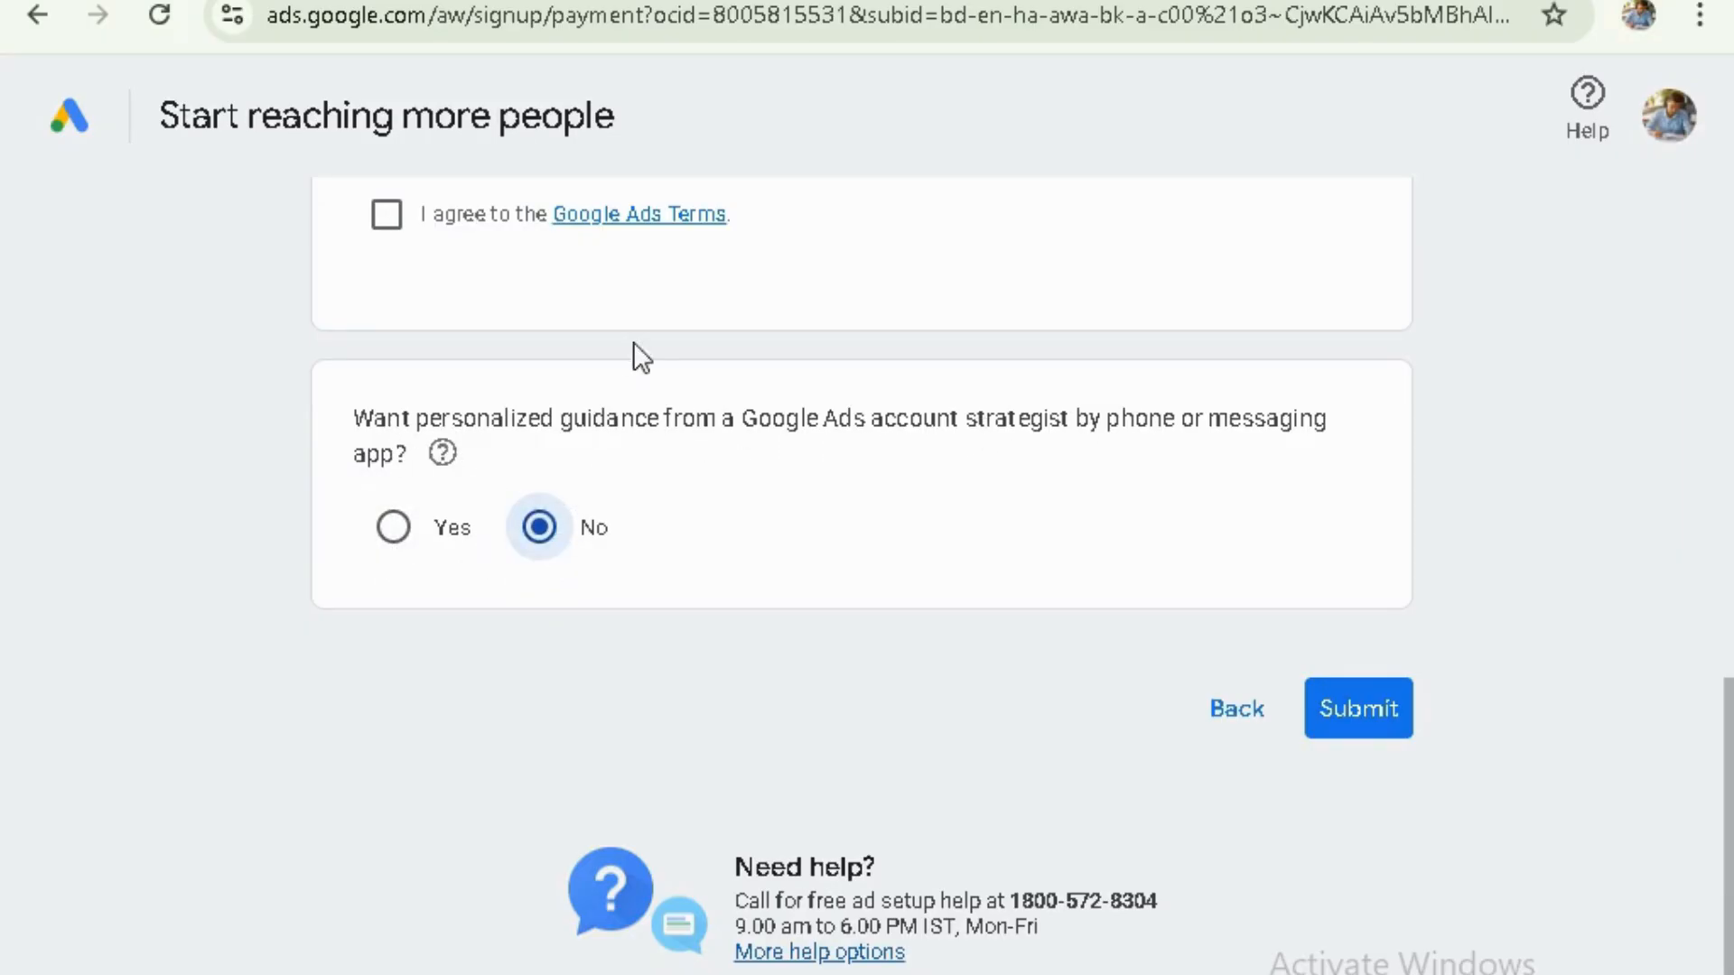
click(387, 220)
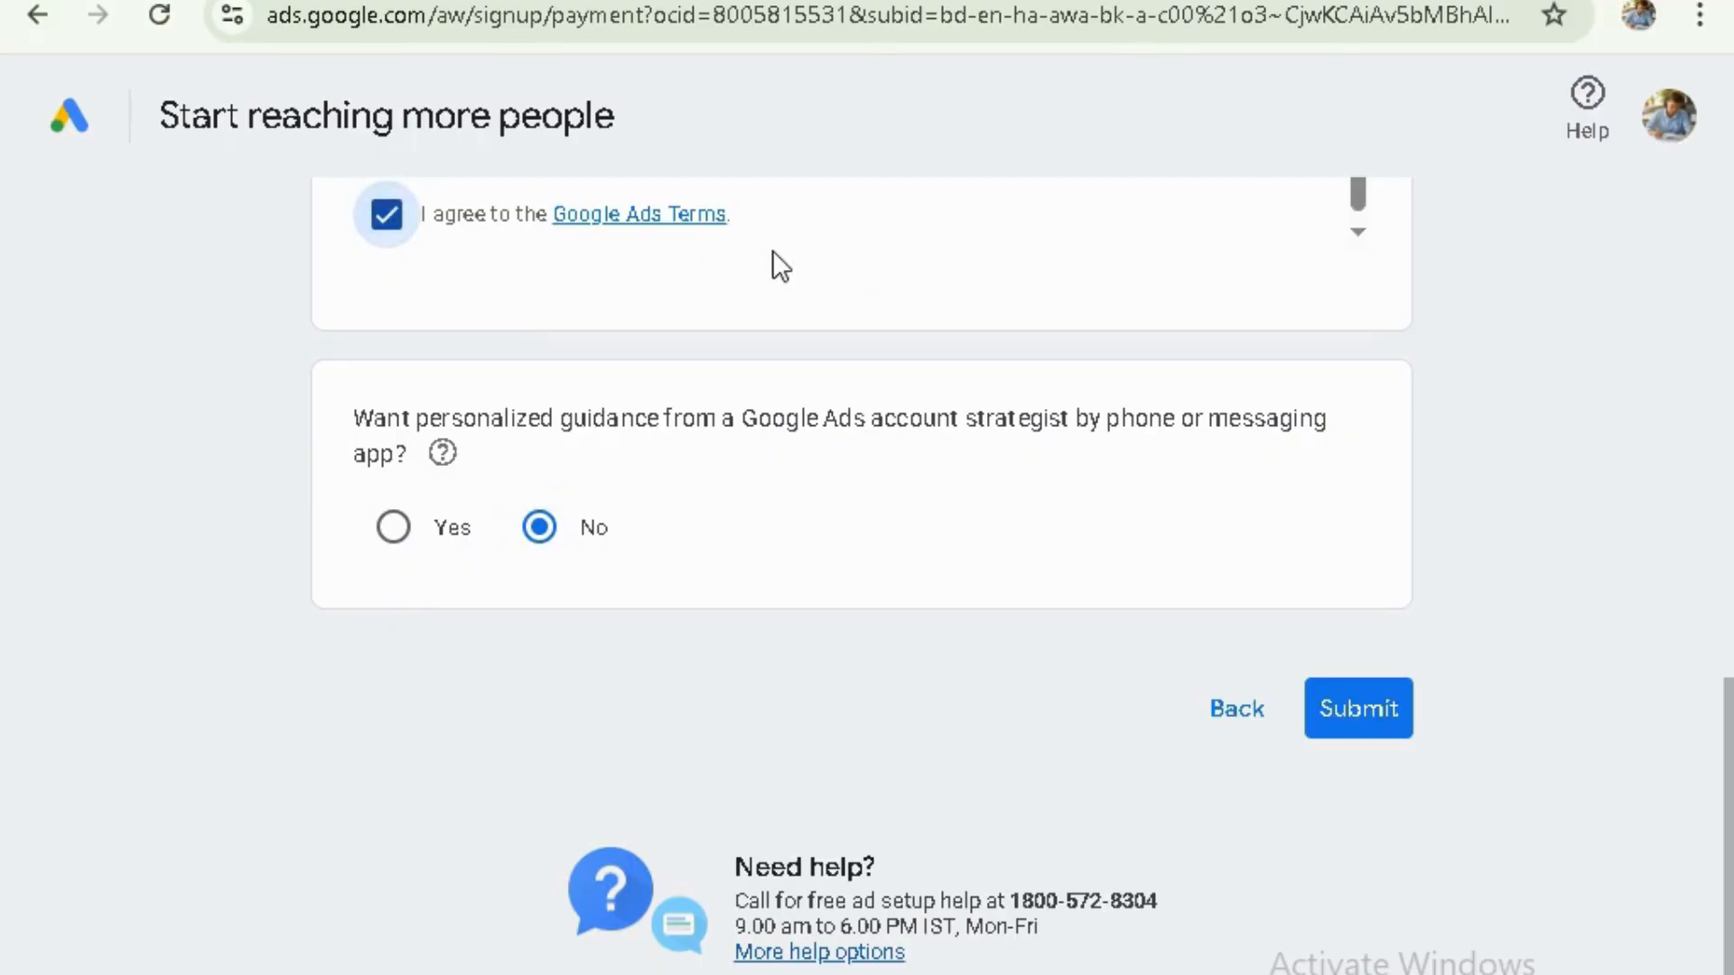
- Check the completed payment settings and submit them
scroll(805, 251, up, 4)
scroll(735, 430, up, 4)
scroll(755, 453, down, 8)
scroll(1233, 632, up, 4)
scroll(1228, 633, down, 4)
click(1372, 720)
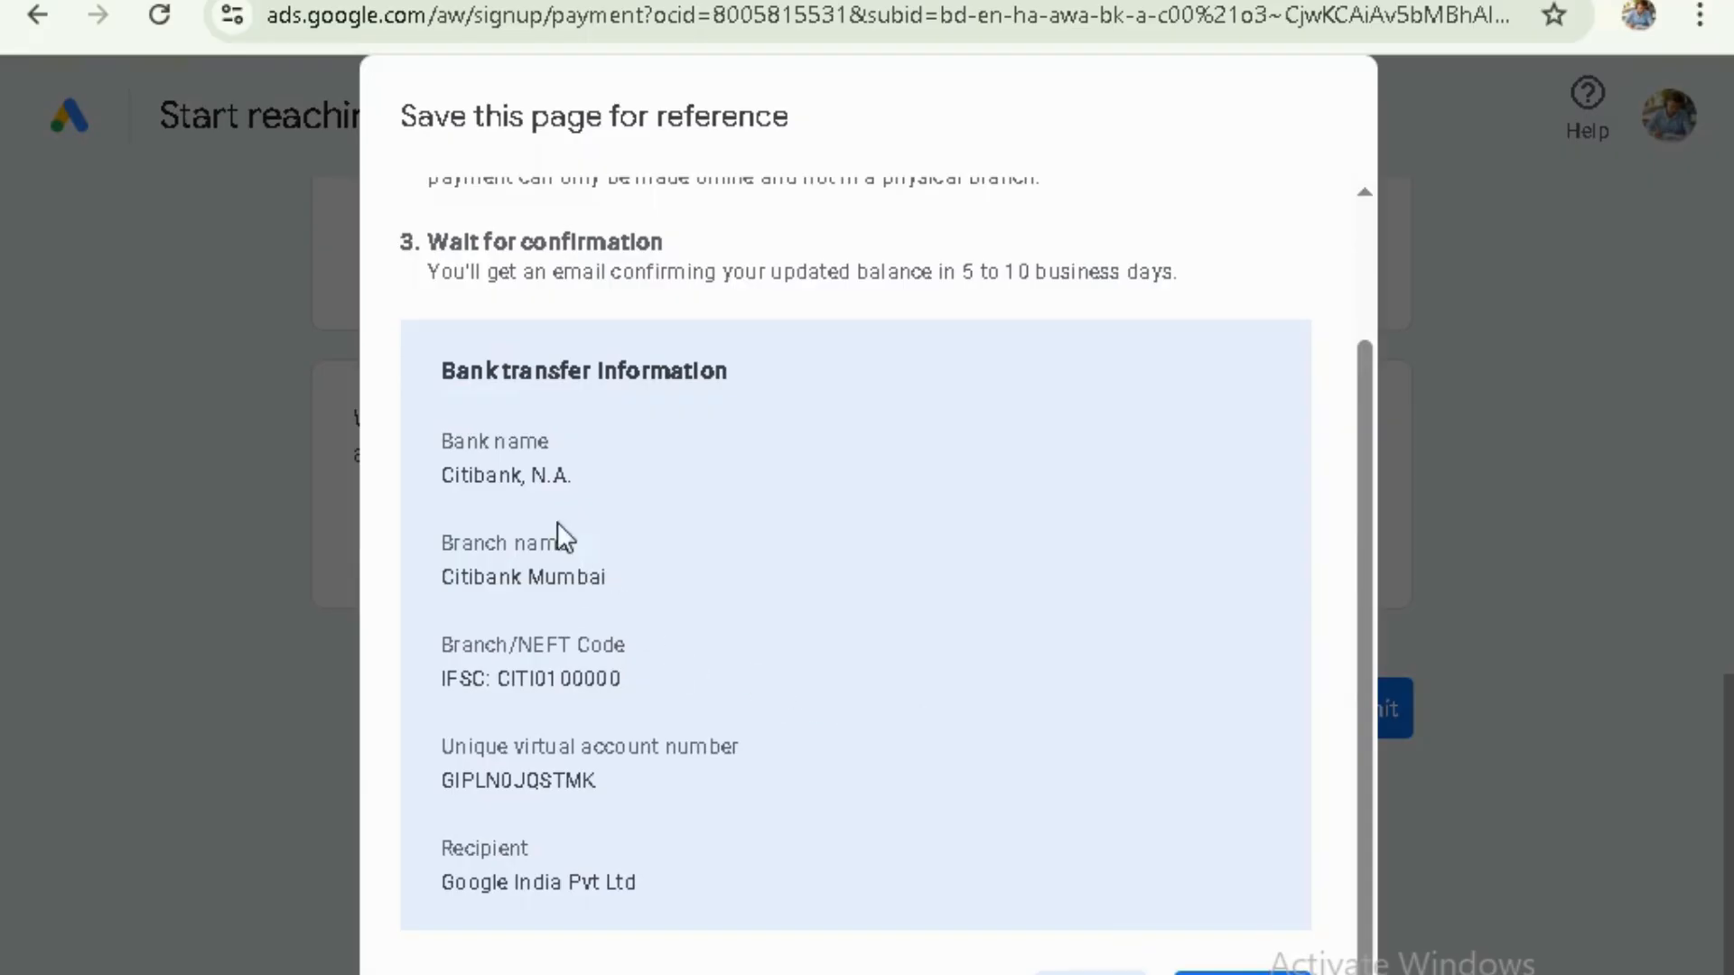
- Review the bank transfer information in the reference dialog and continue to finish the signup
scroll(456, 306, up, 2)
scroll(456, 306, down, 2)
click(1243, 973)
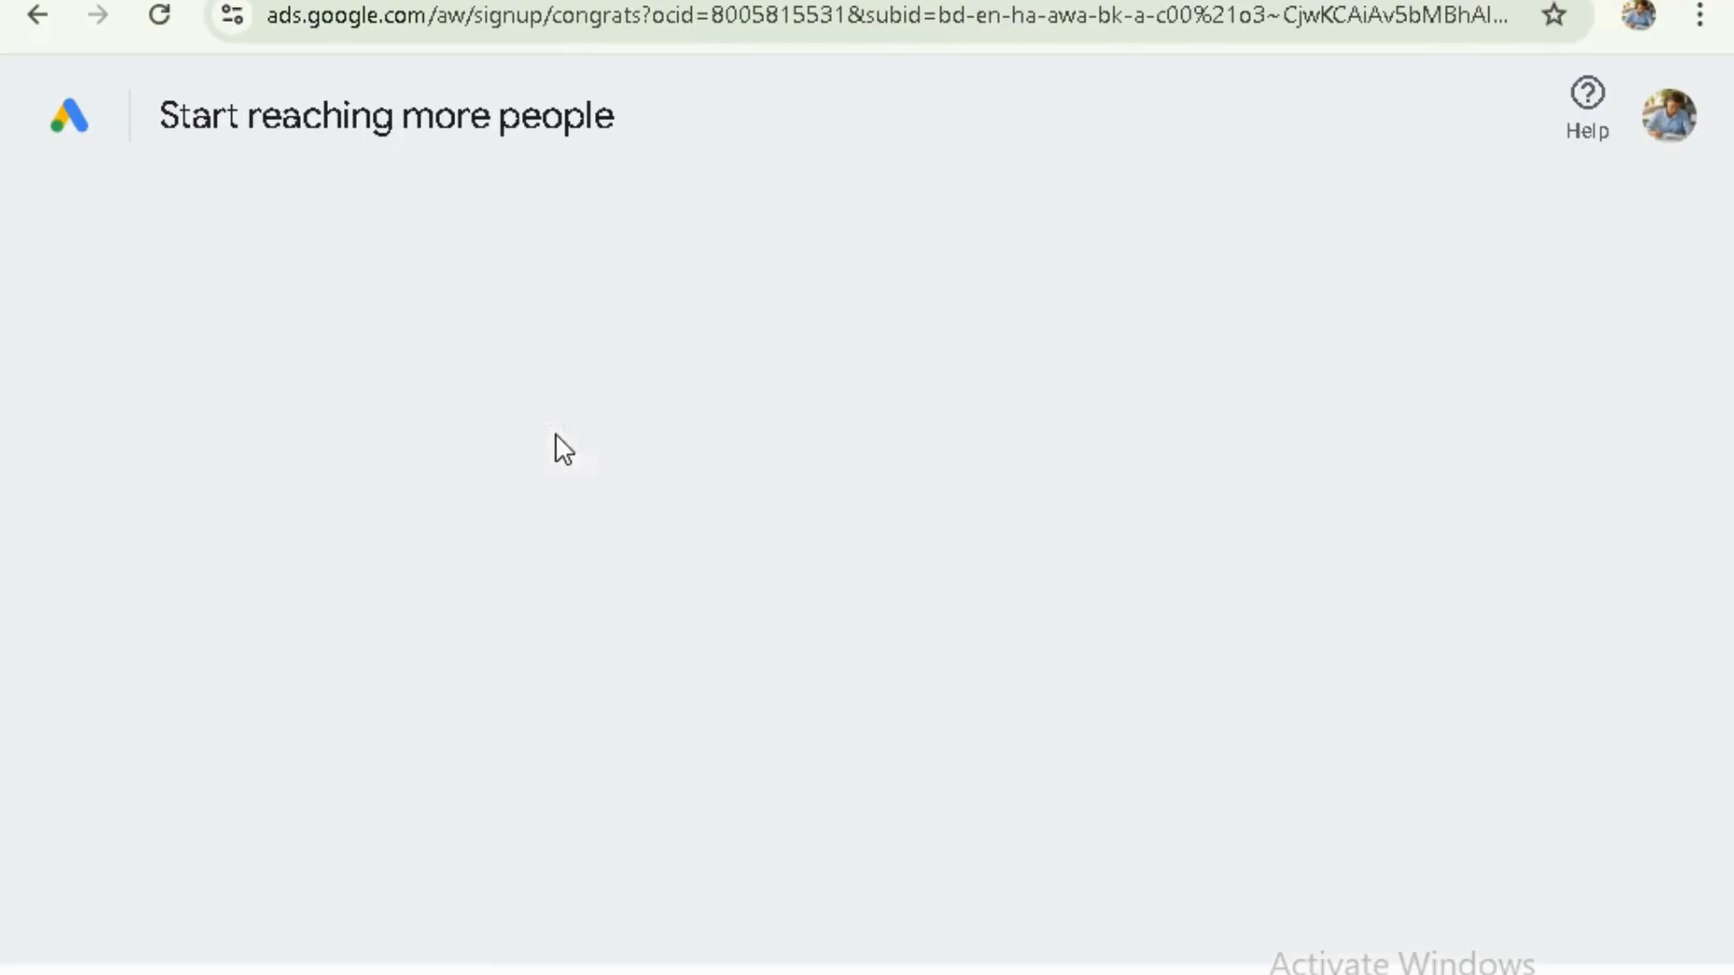
- Review the account creation confirmation and continue to the advertiser verification questions
scroll(908, 462, down, 2)
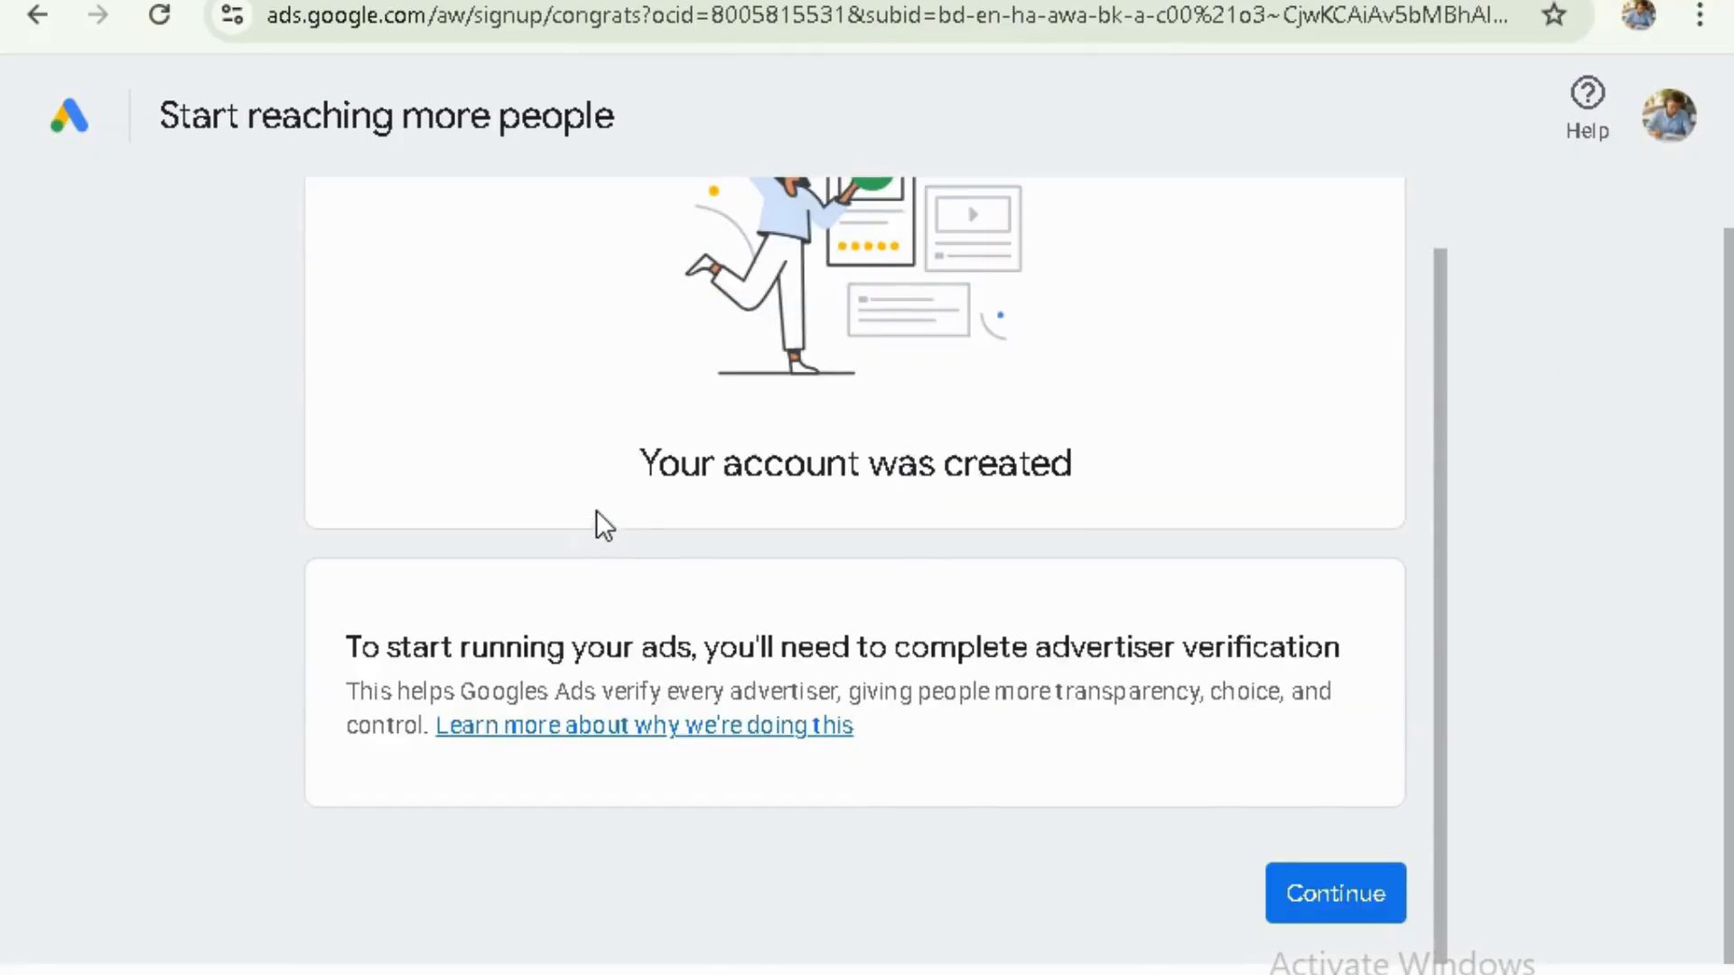
drag(623, 496, 1119, 487)
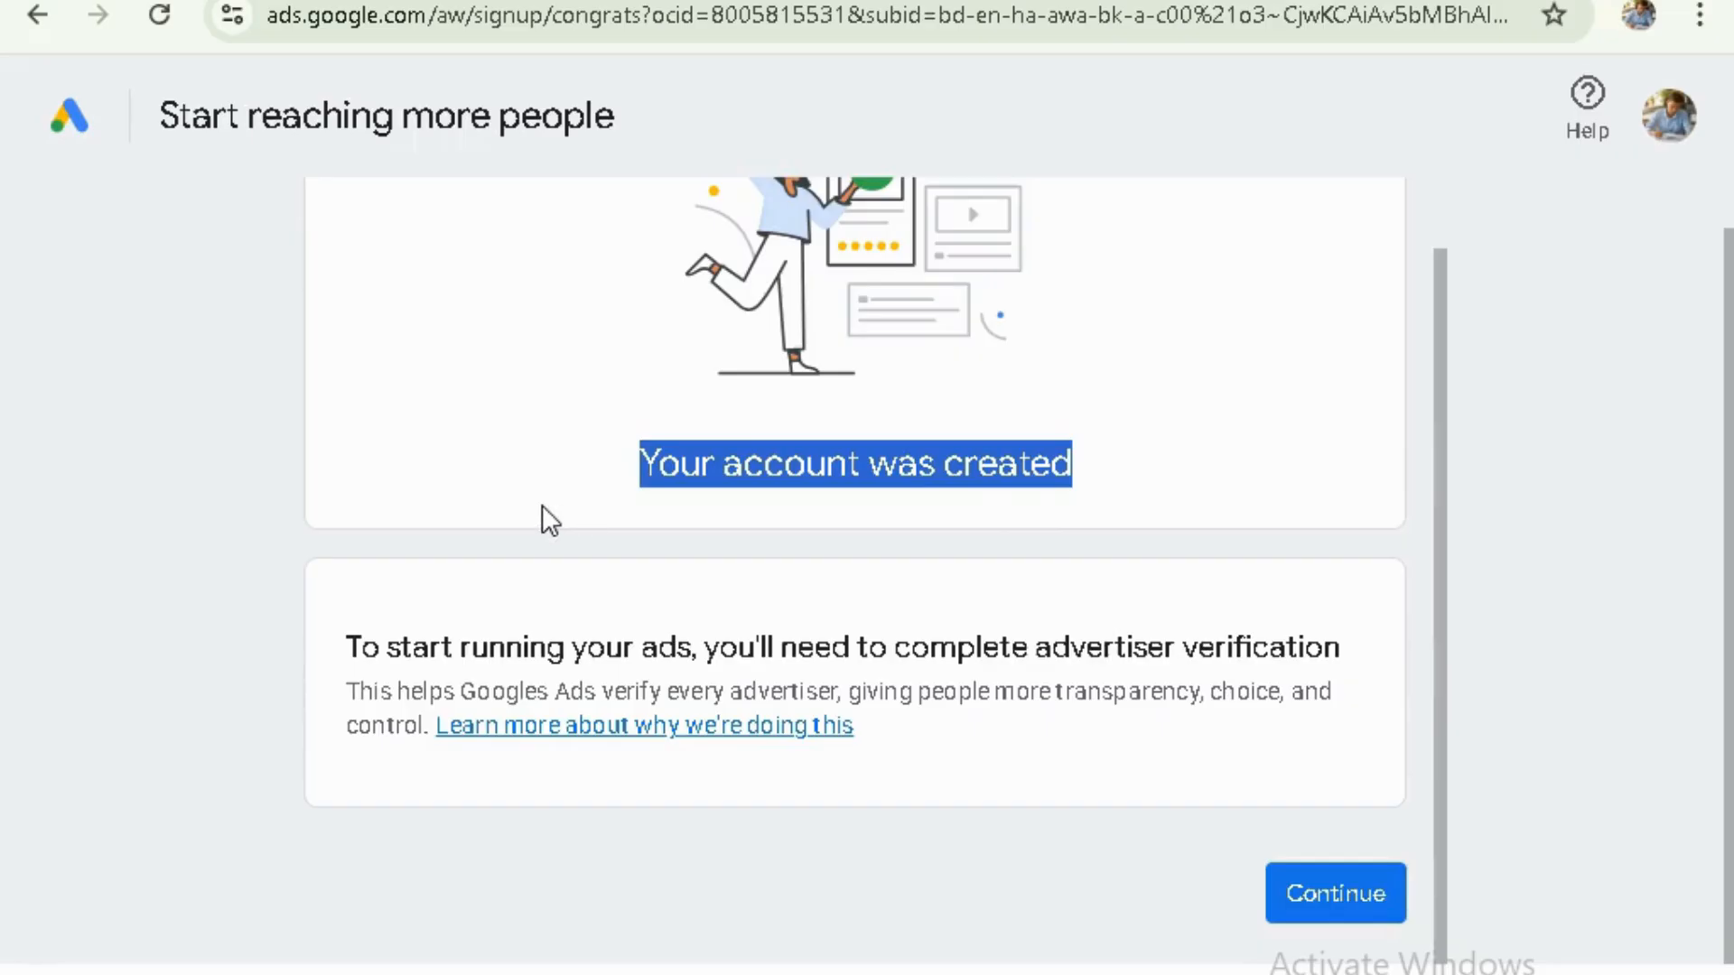
click(1070, 637)
click(1335, 894)
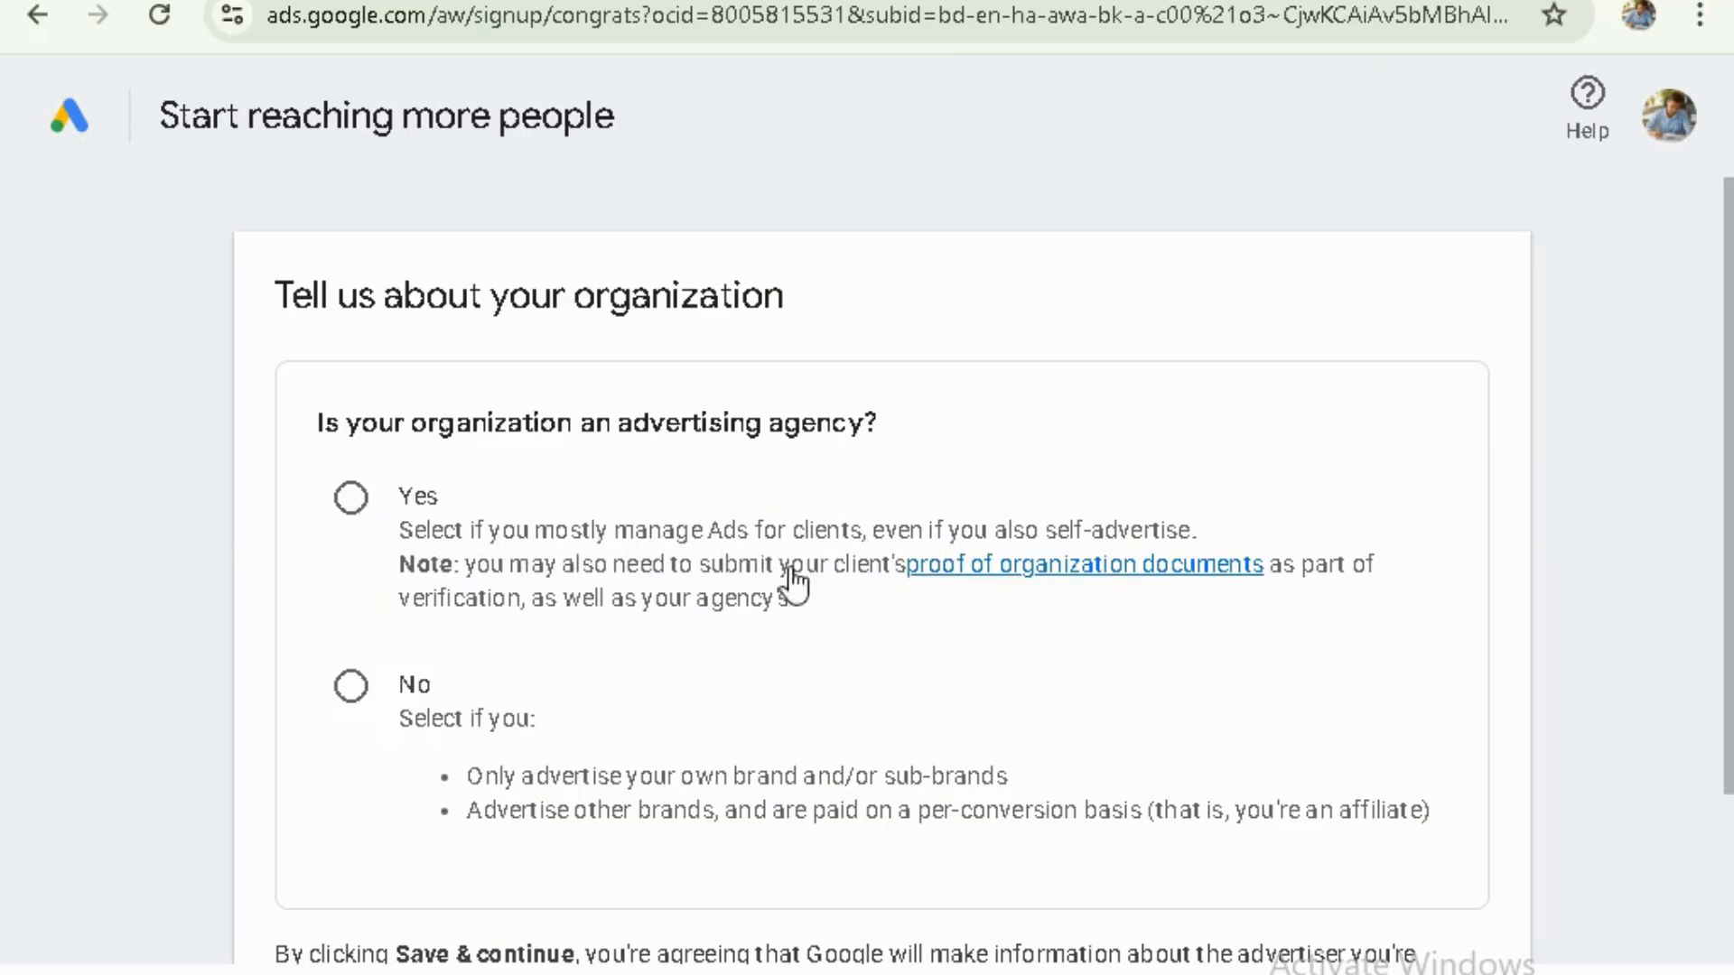
- Answer No to being an advertising agency, choose "No, an agency pays and invoices us" as the payer, and save the answers
click(366, 692)
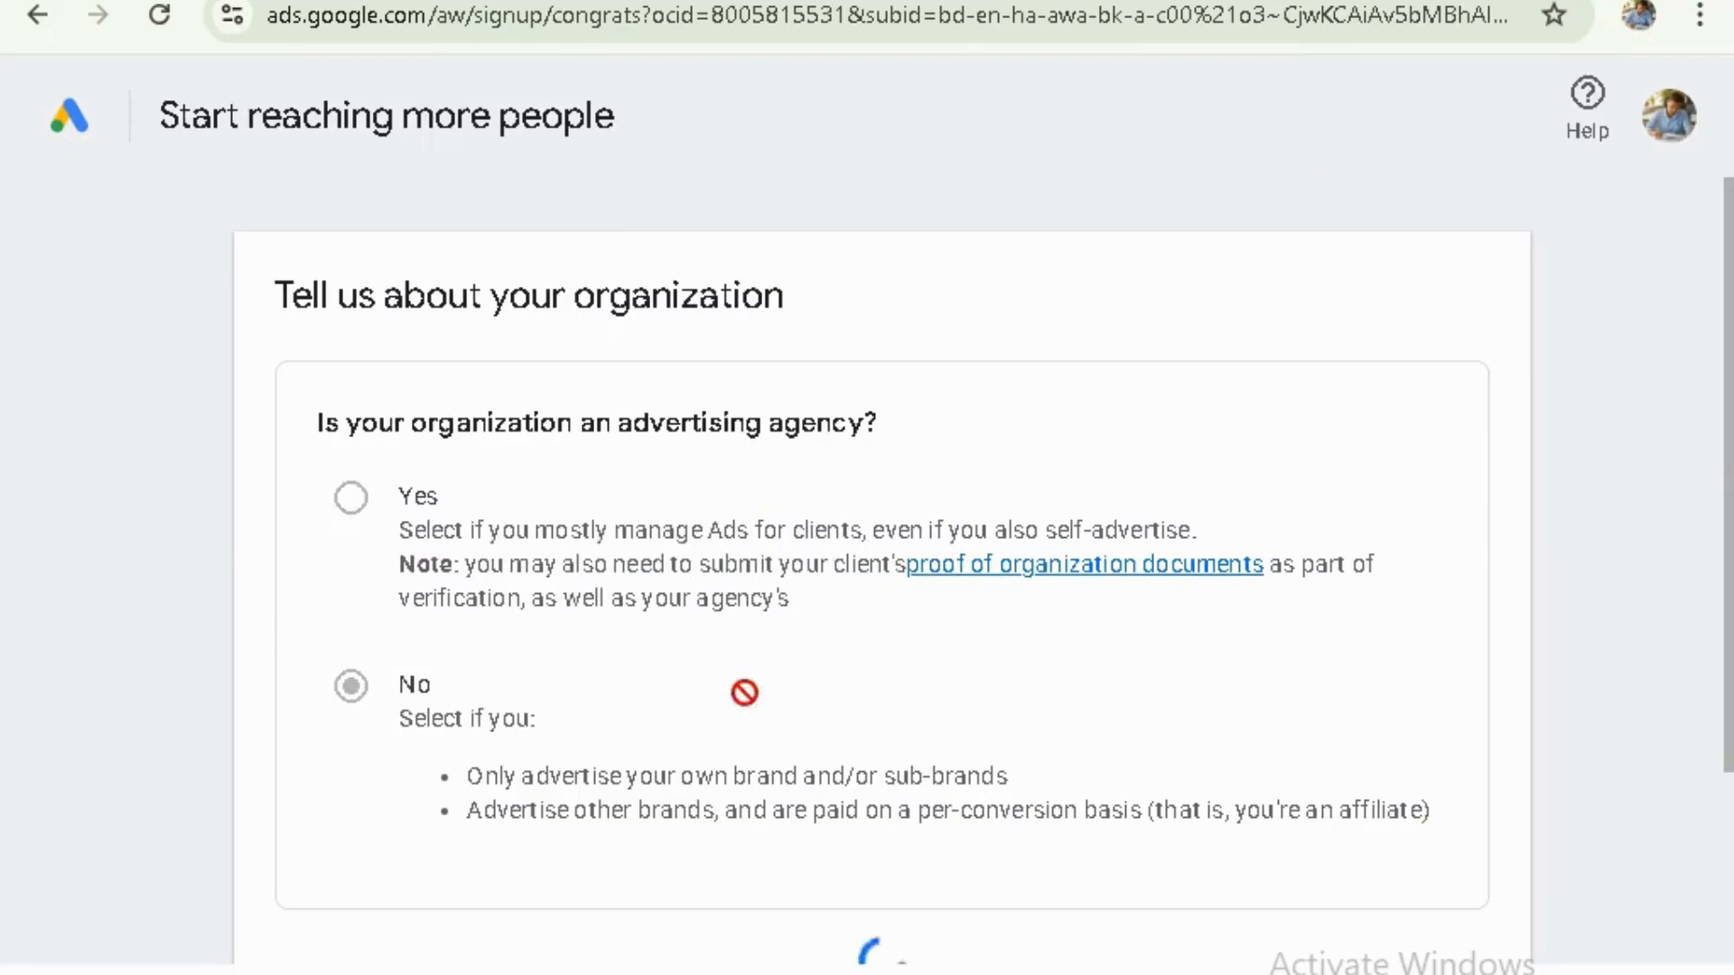
scroll(744, 693, down, 10)
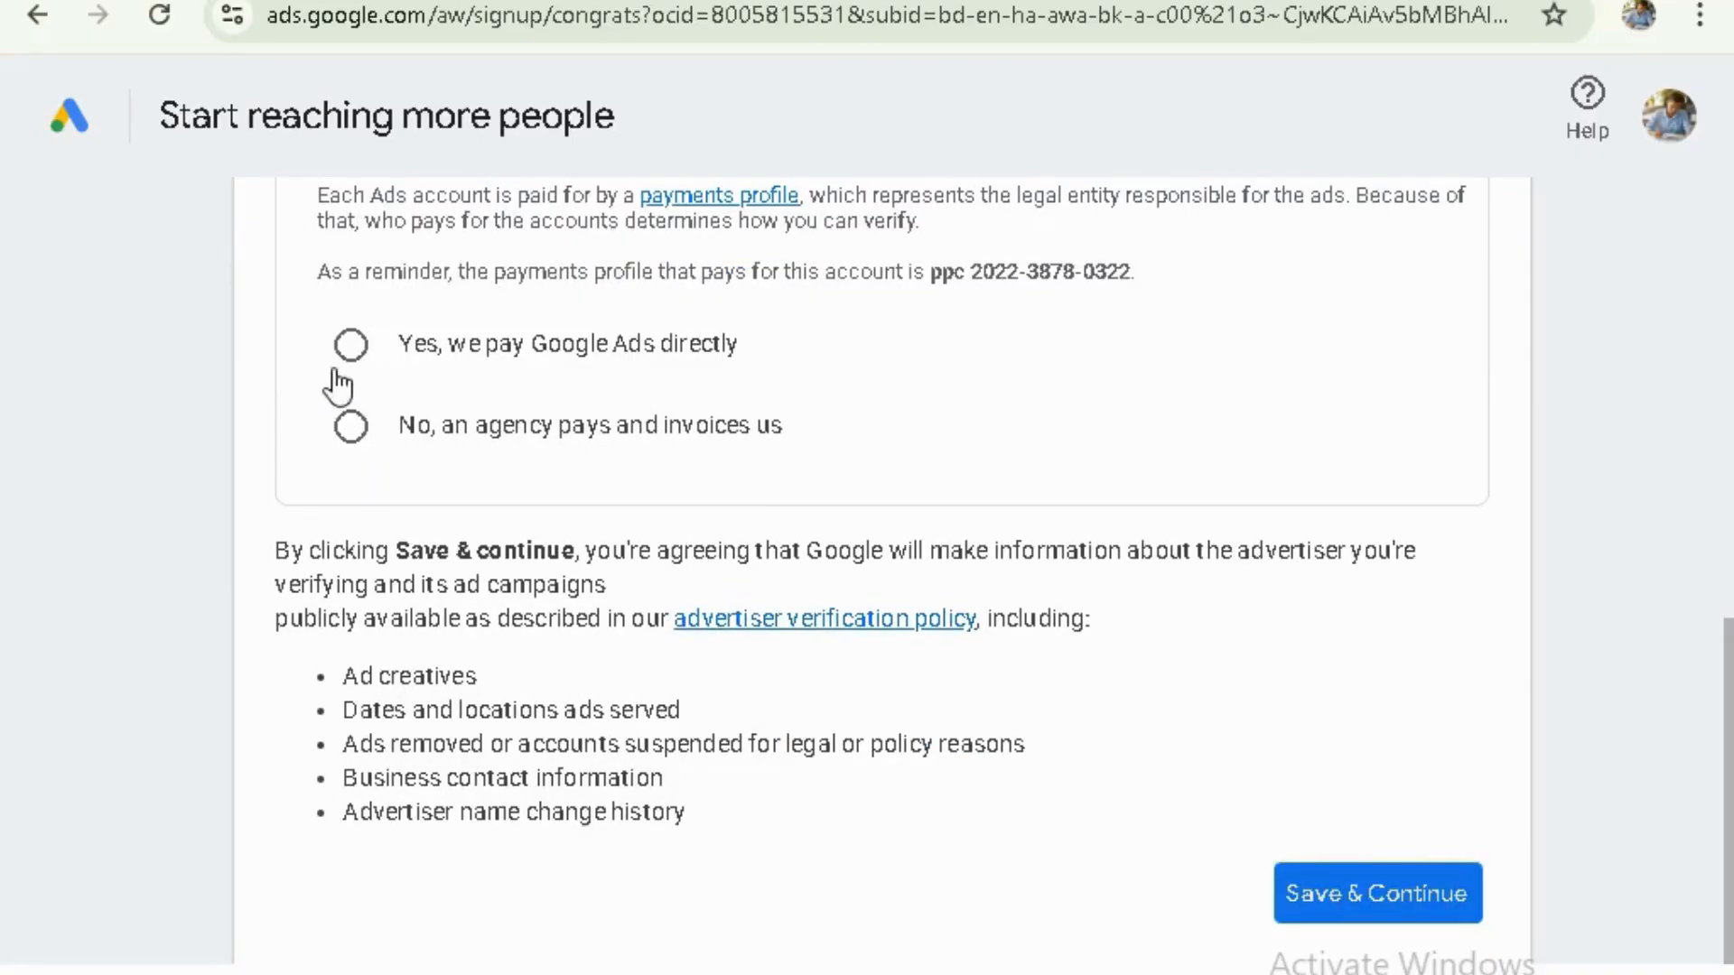
scroll(558, 404, up, 5)
scroll(553, 580, down, 5)
click(355, 440)
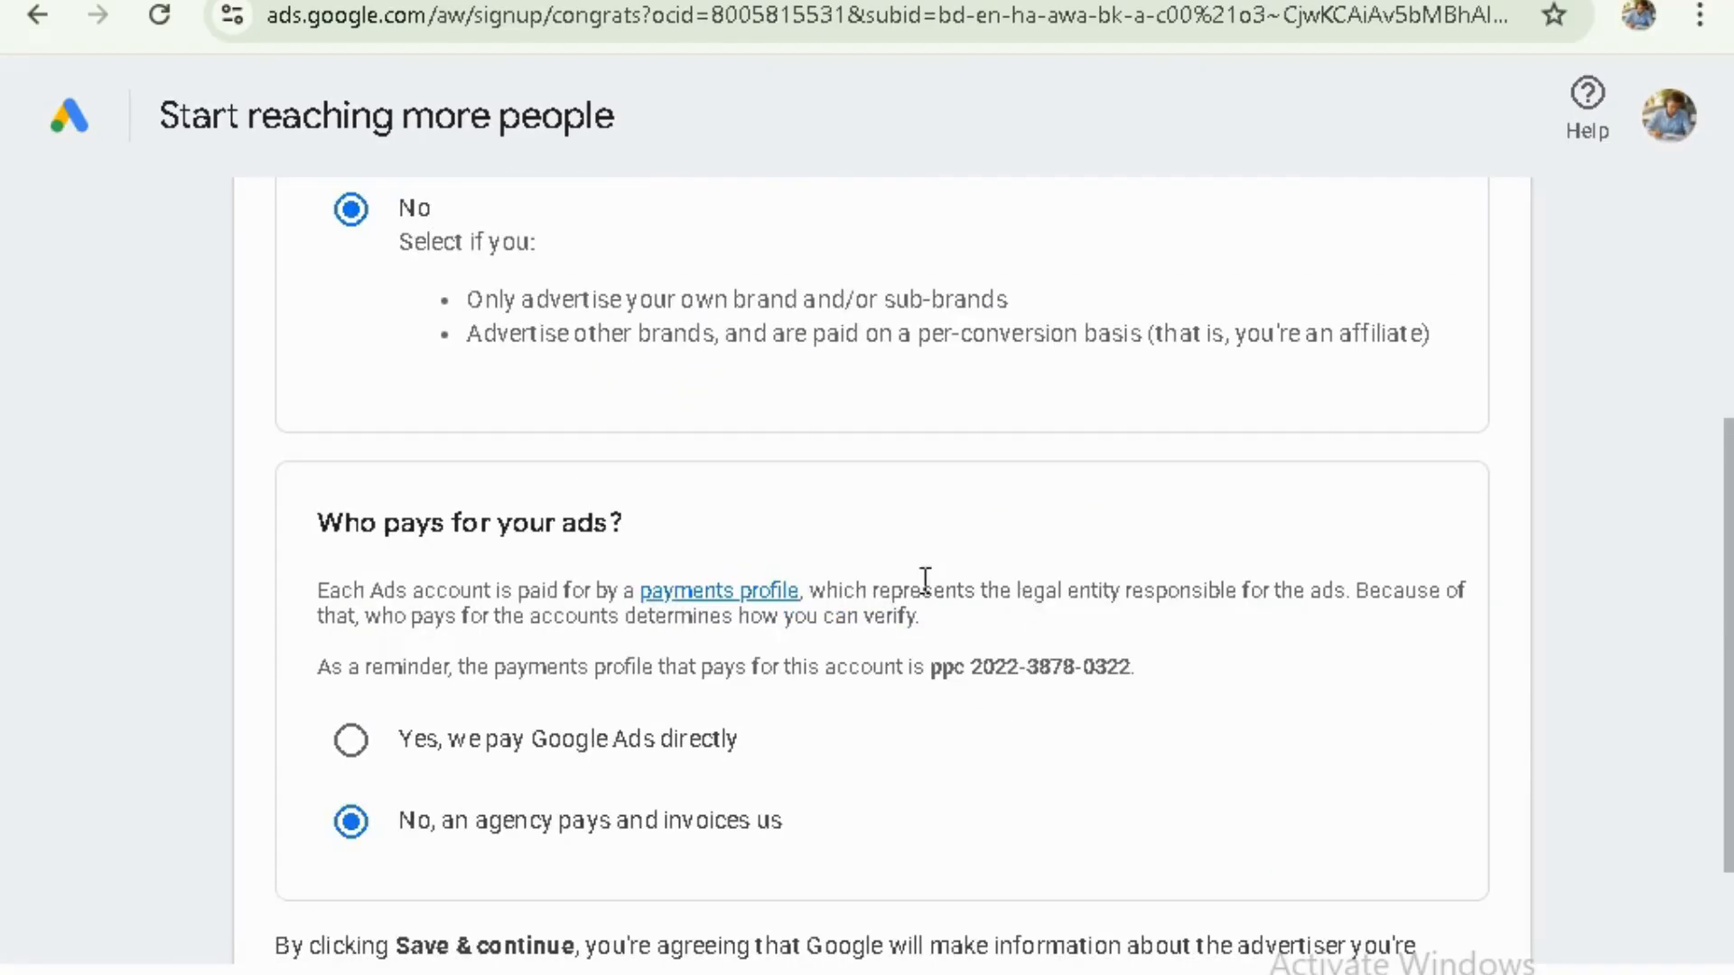
scroll(925, 578, down, 4)
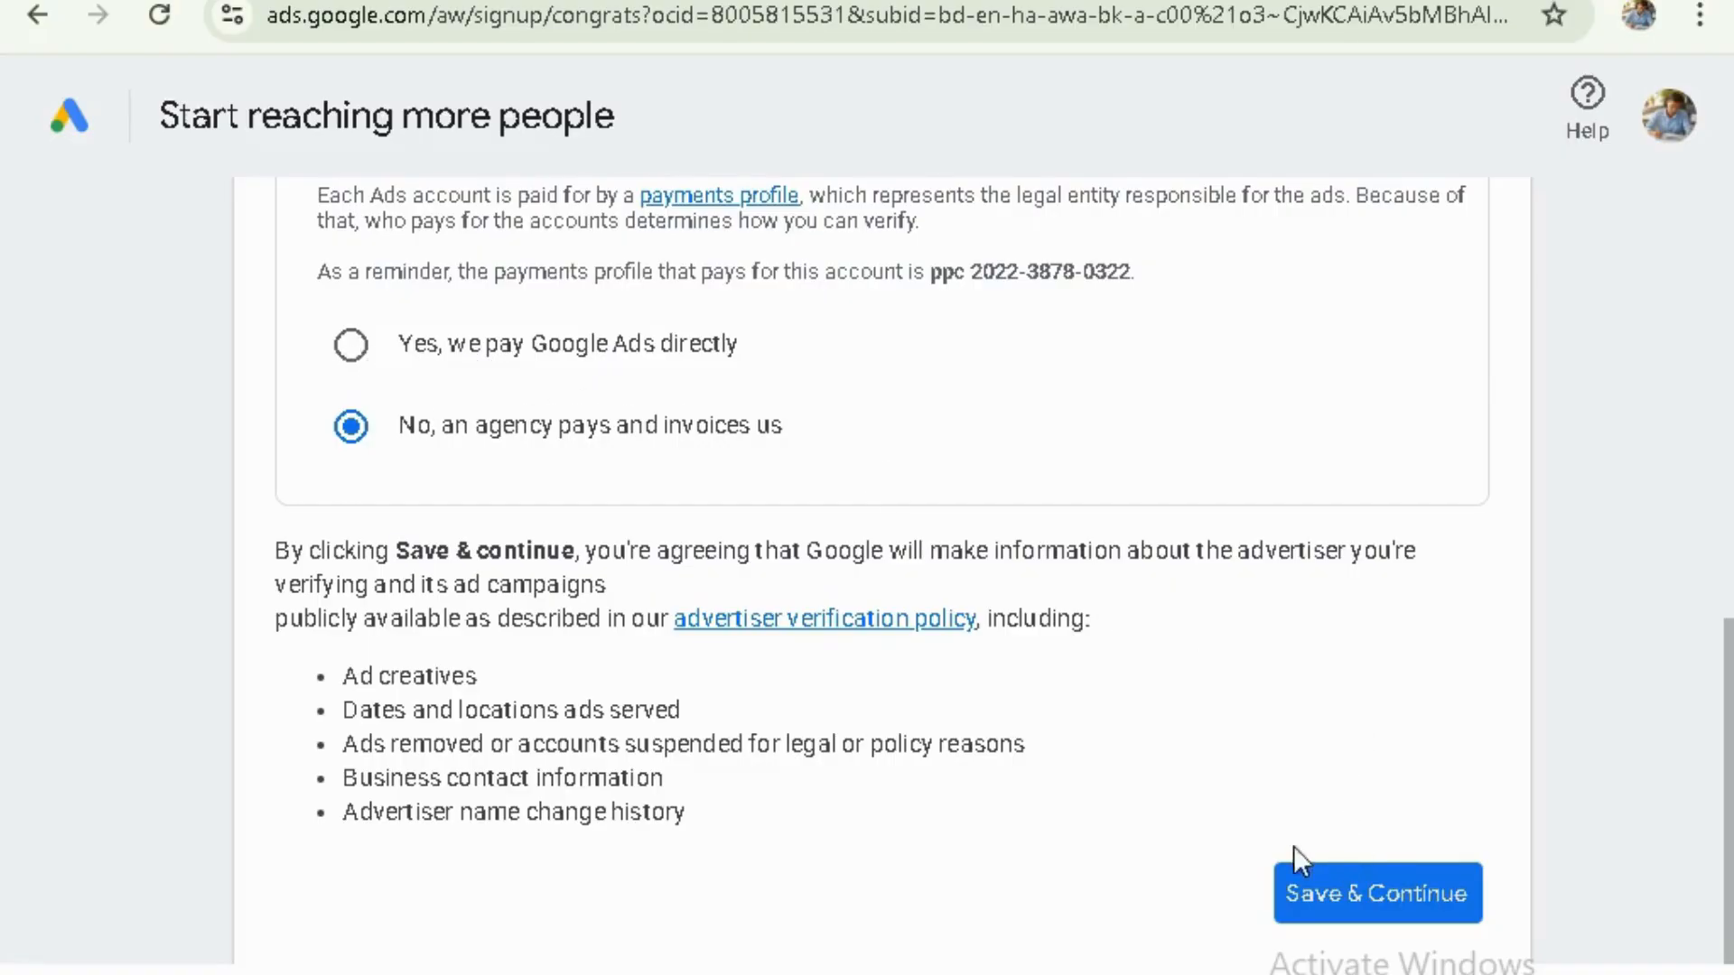
click(1319, 910)
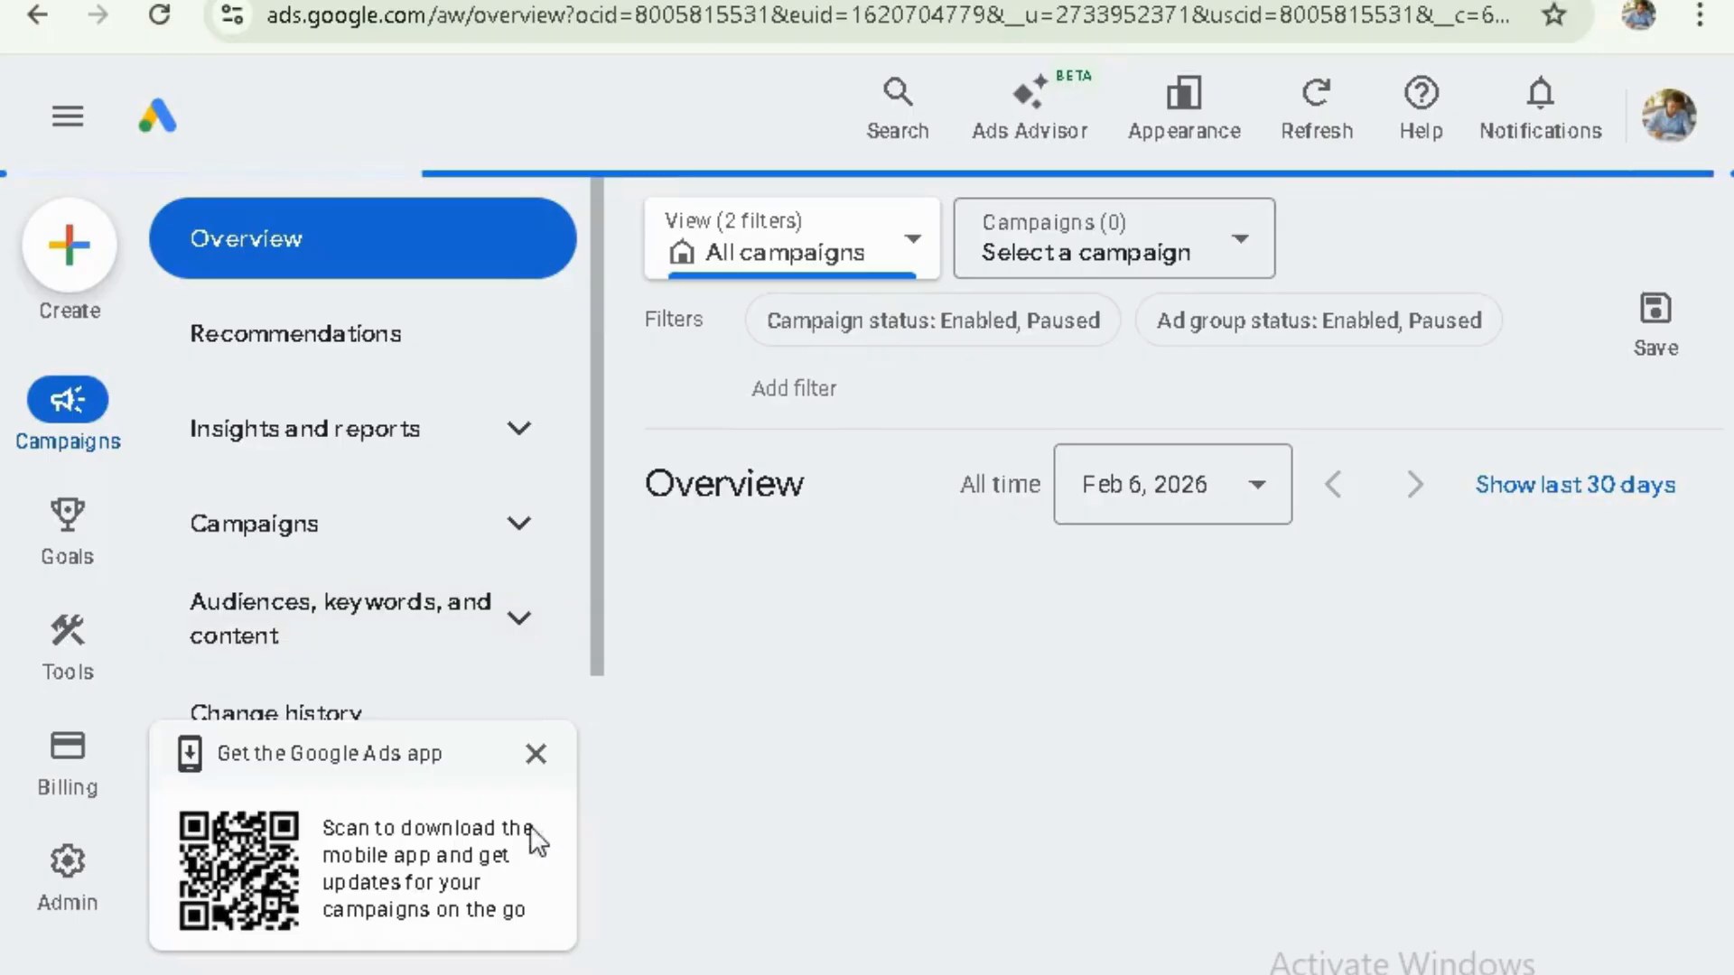
- Dismiss the Google Ads app promotion and look over the new account's Overview page down to its billing details
click(1364, 226)
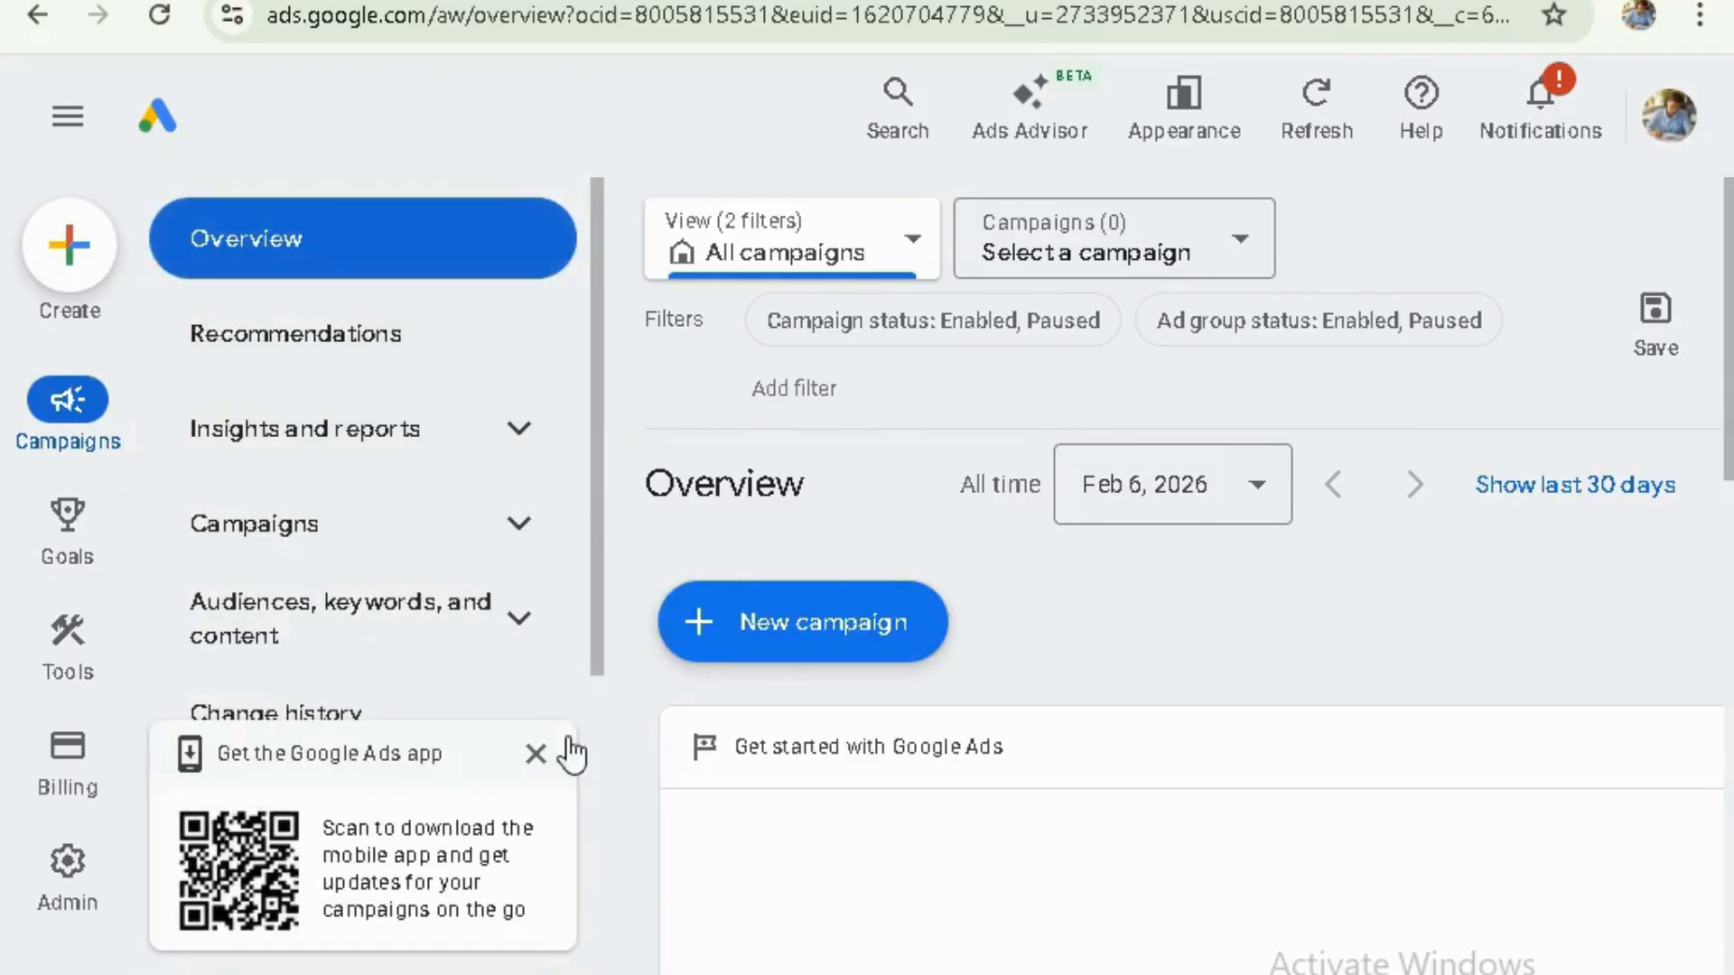
click(536, 754)
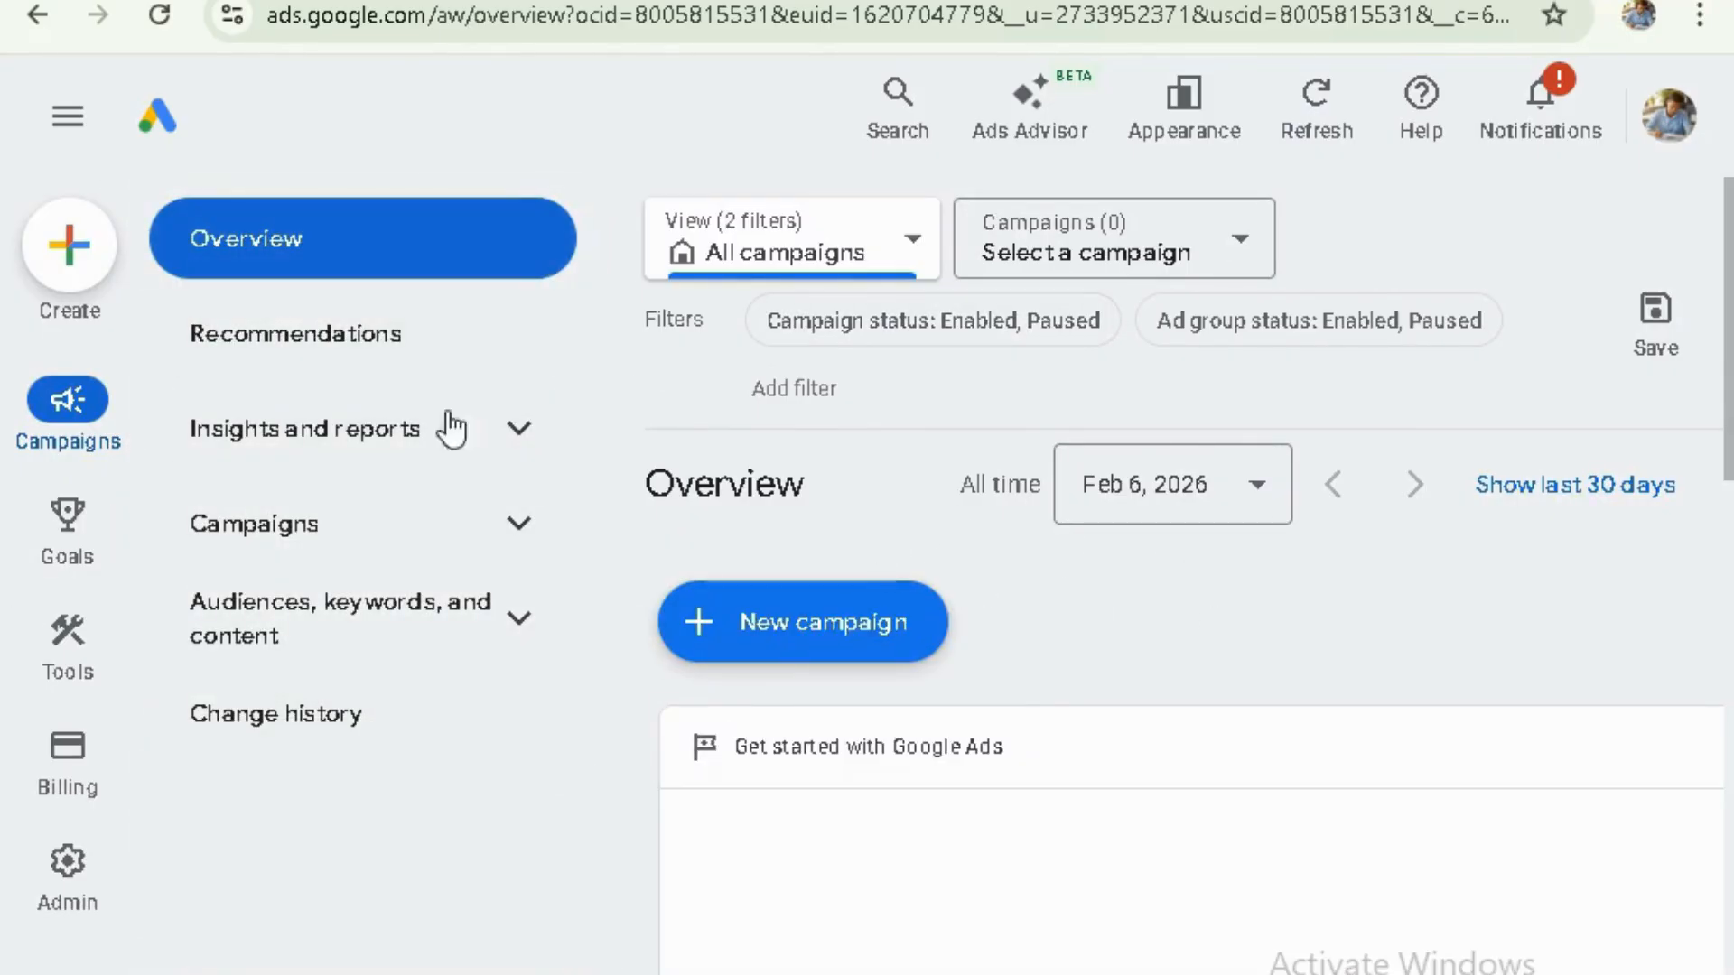
mouse_move(73, 648)
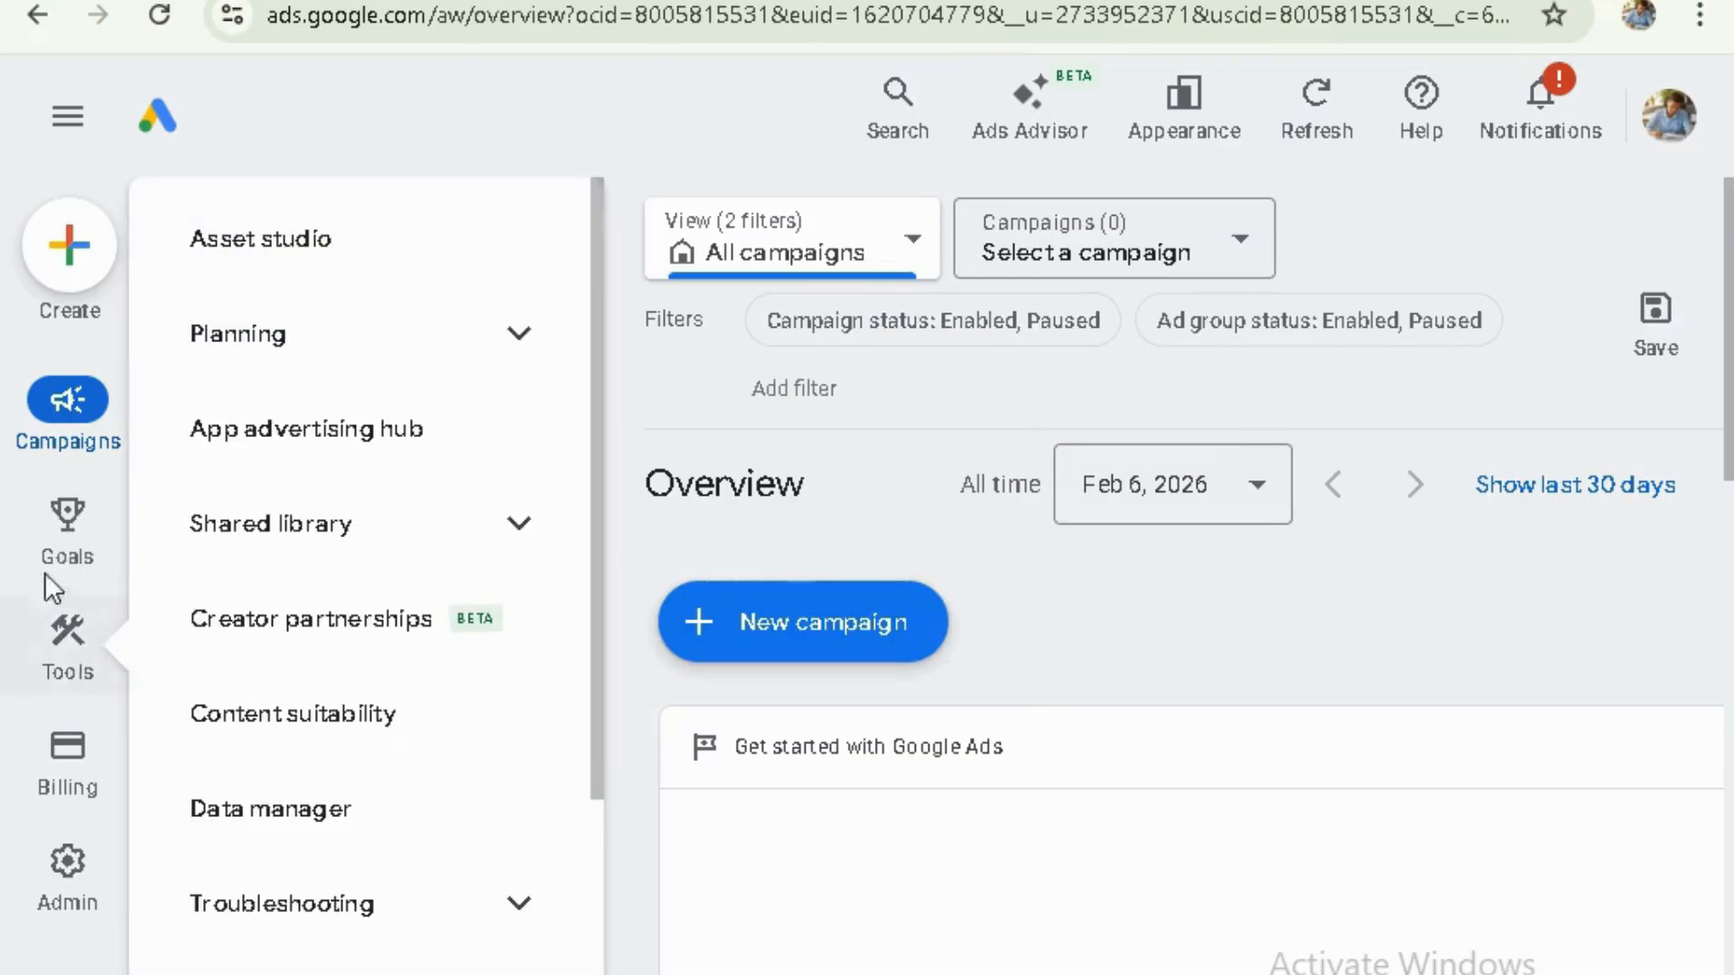
scroll(1091, 616, down, 6)
scroll(1091, 616, up, 6)
scroll(829, 567, down, 9)
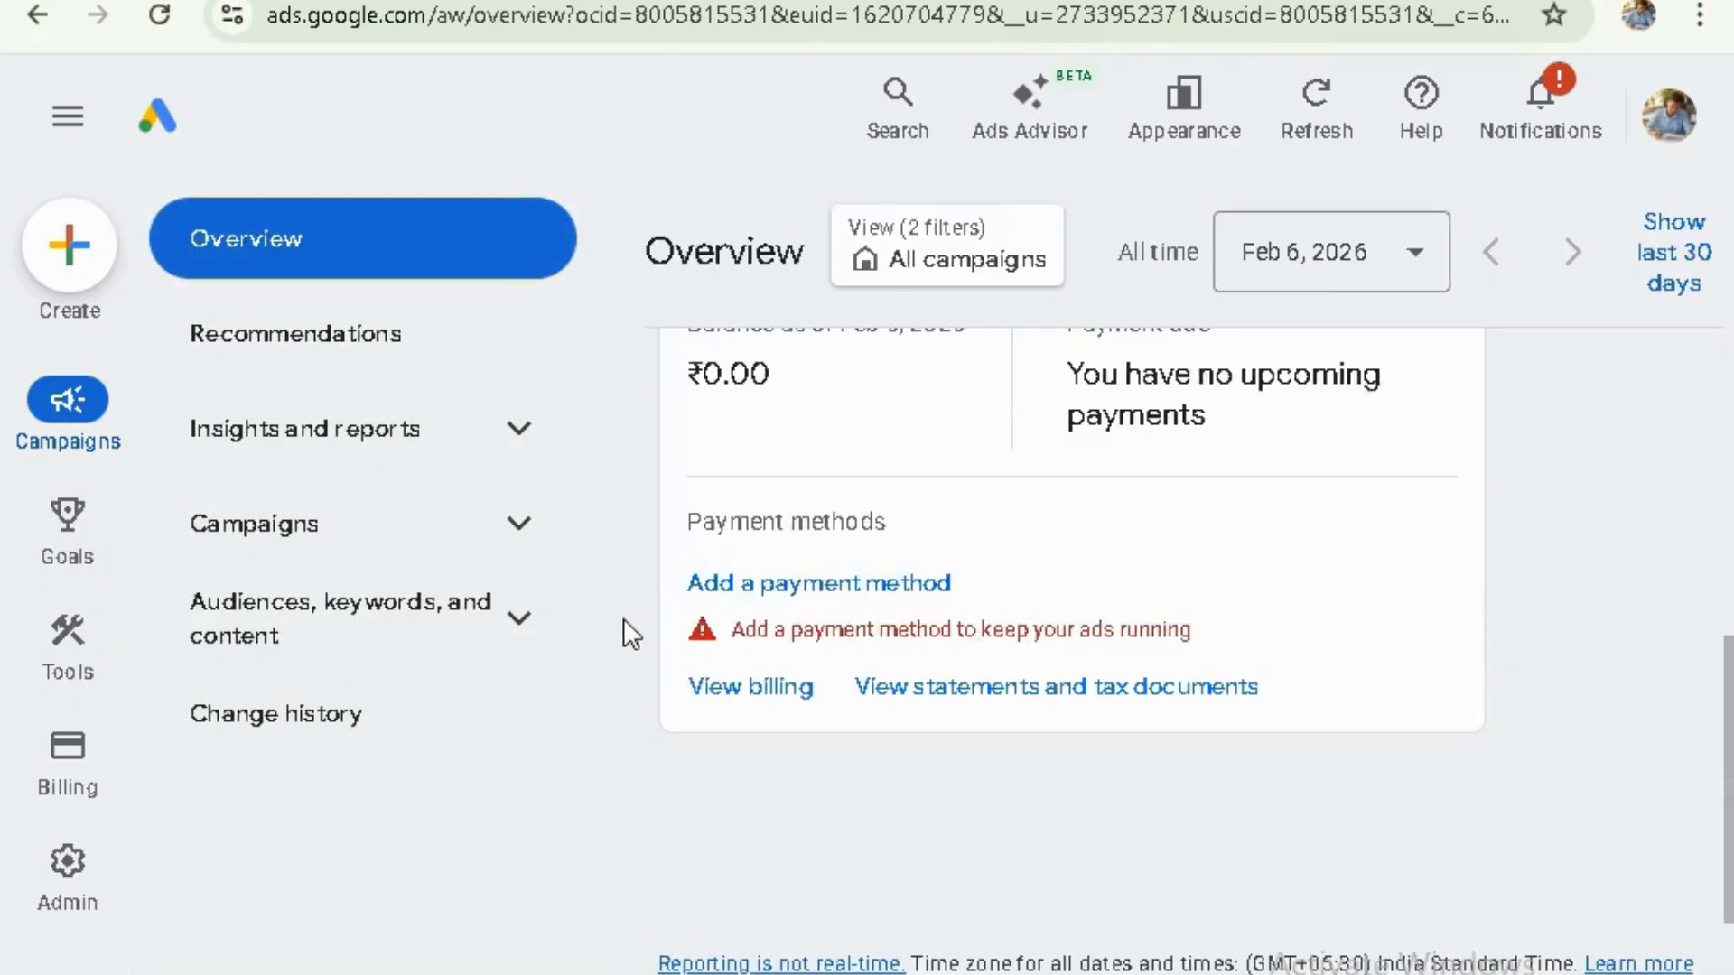
scroll(624, 622, up, 10)
- View the new campaign setup, leave it without creating a campaign, and look through the Overview page again
click(786, 556)
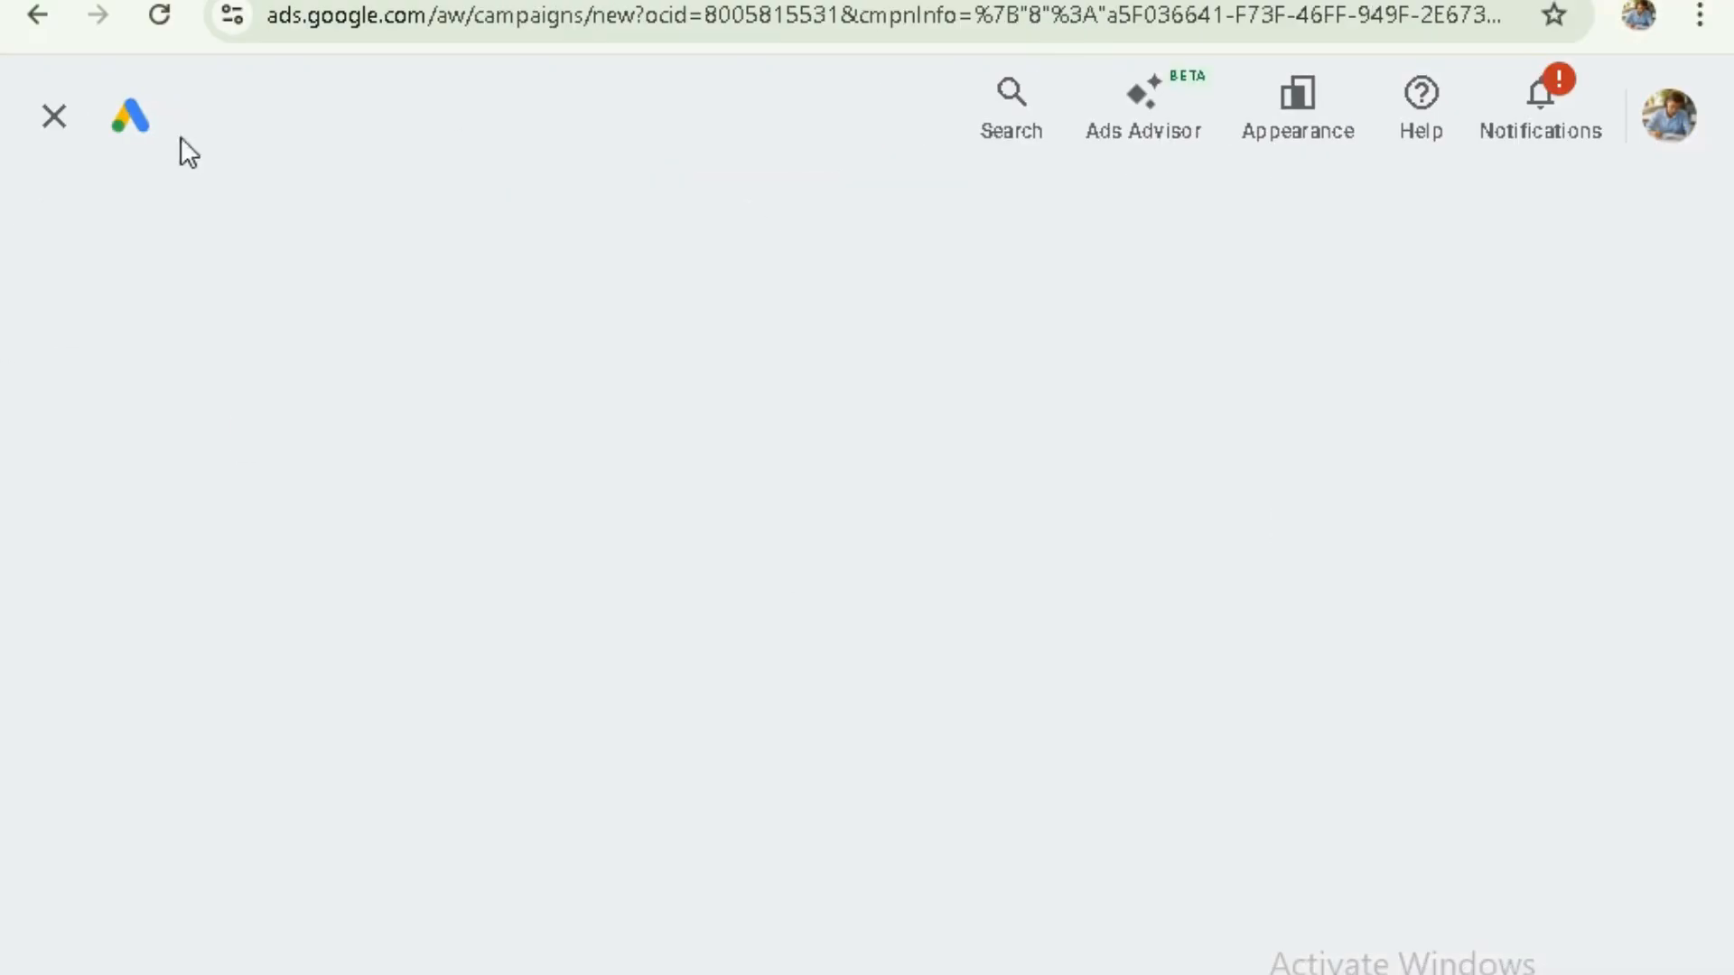
click(54, 119)
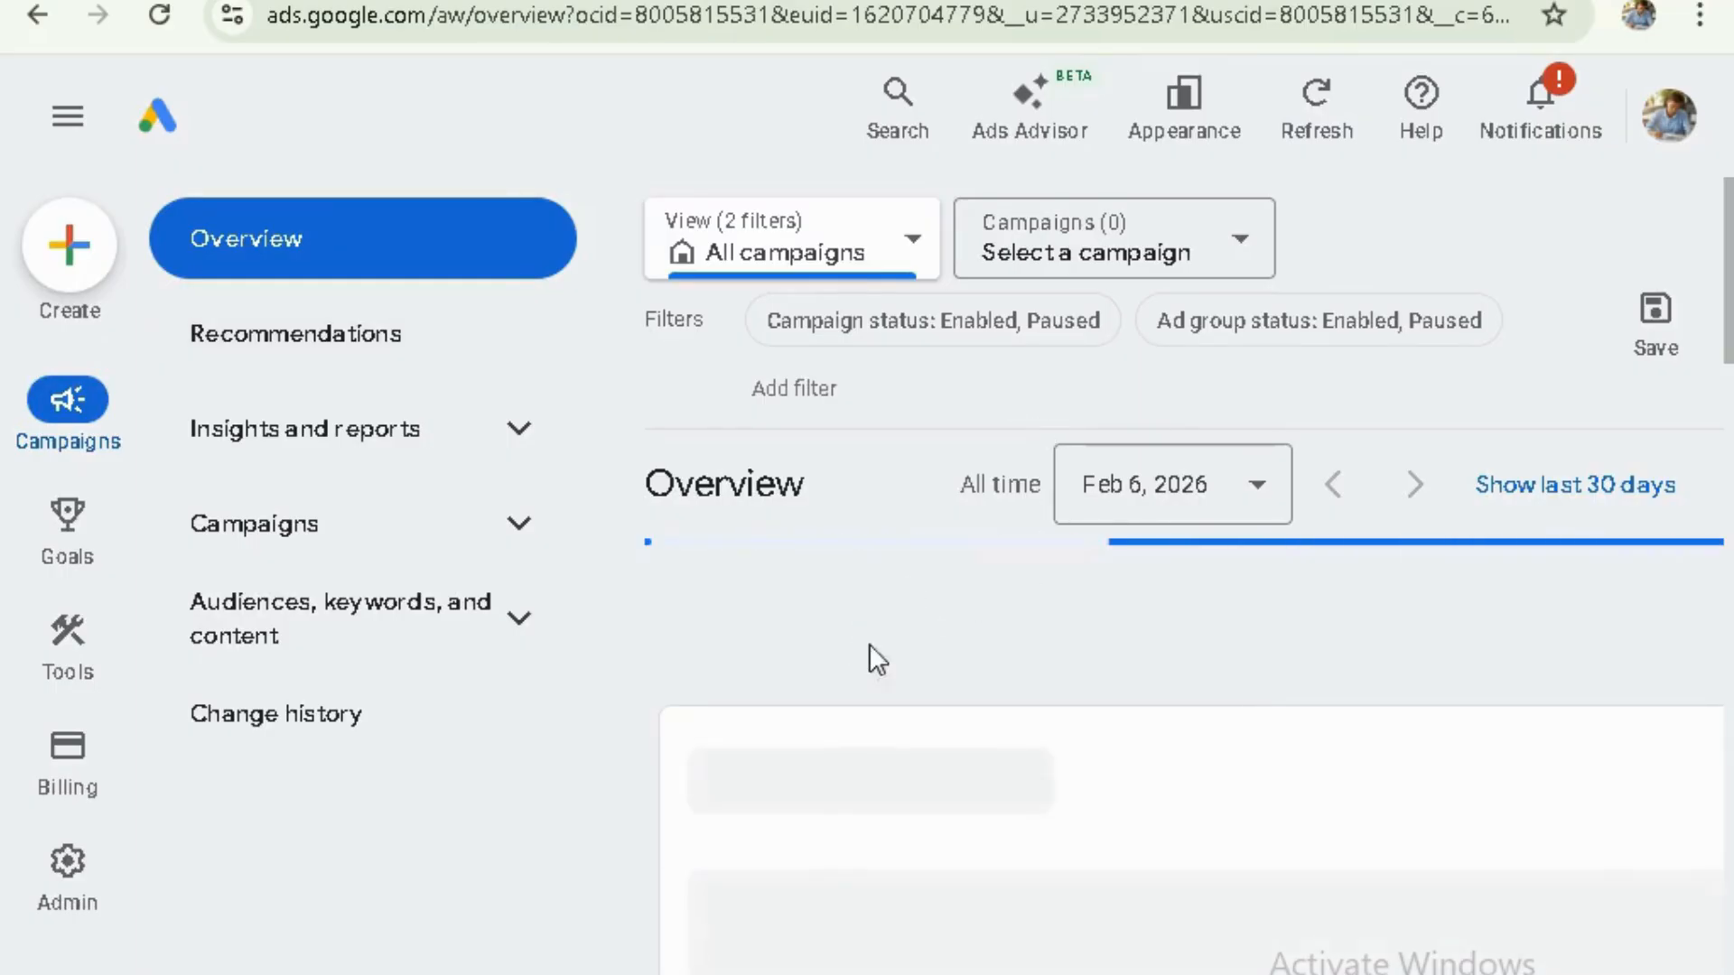
scroll(1093, 697, down, 10)
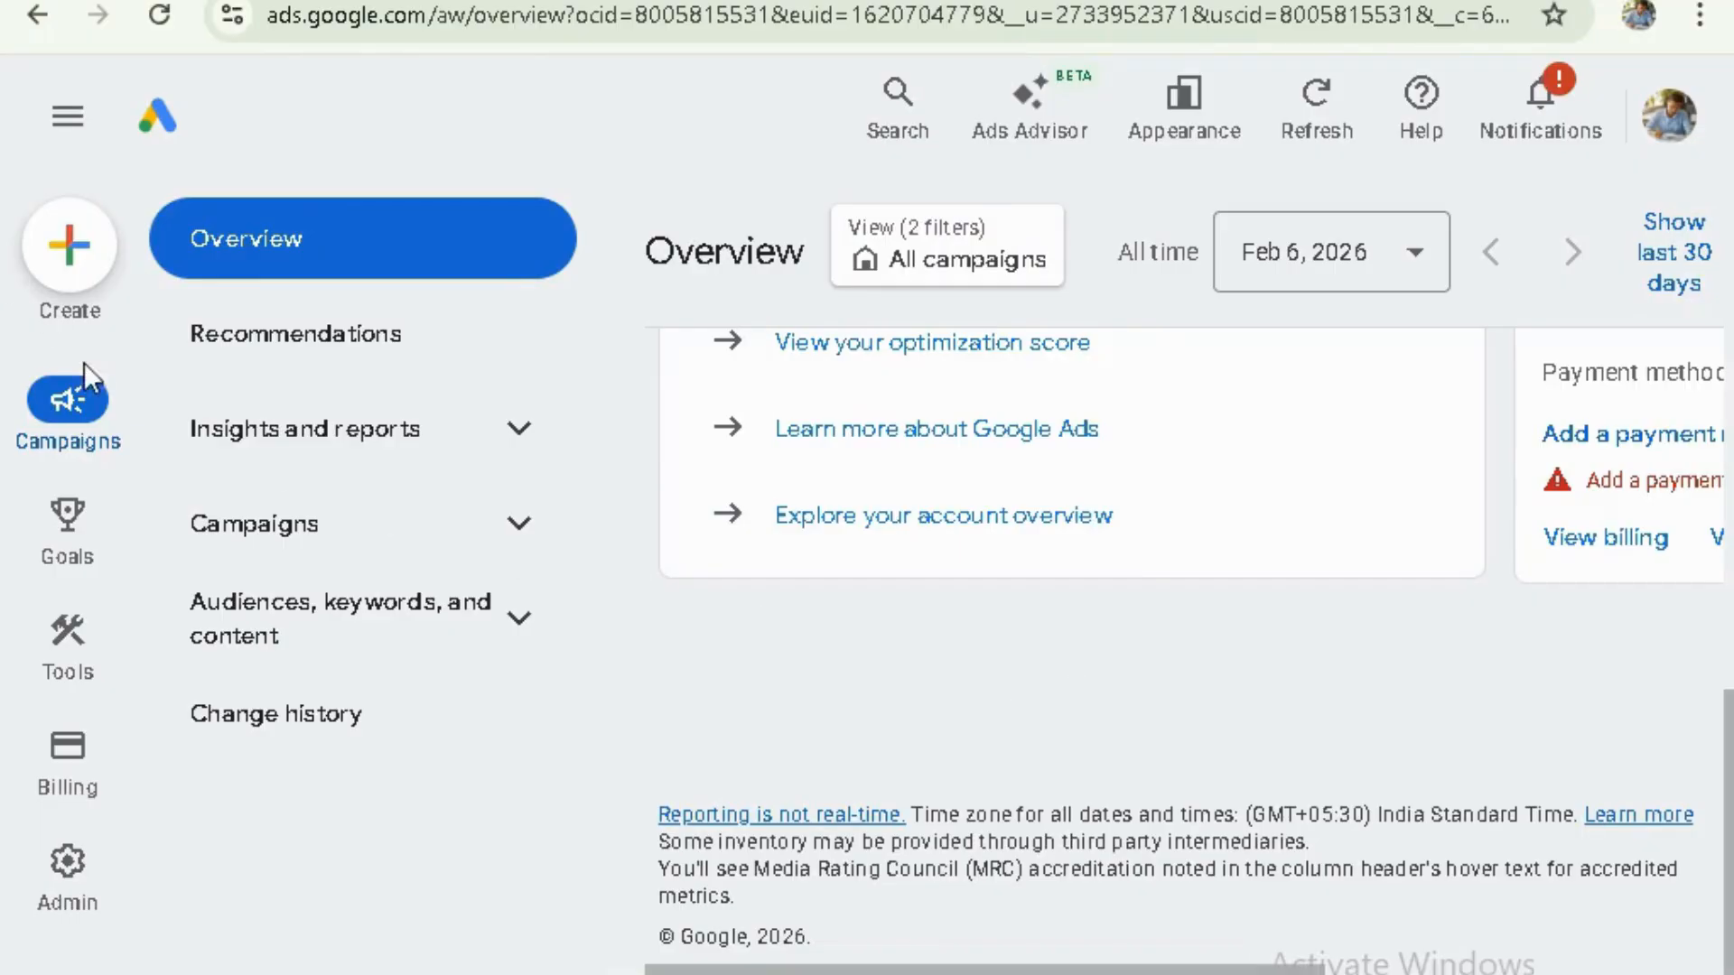
scroll(755, 329, up, 10)
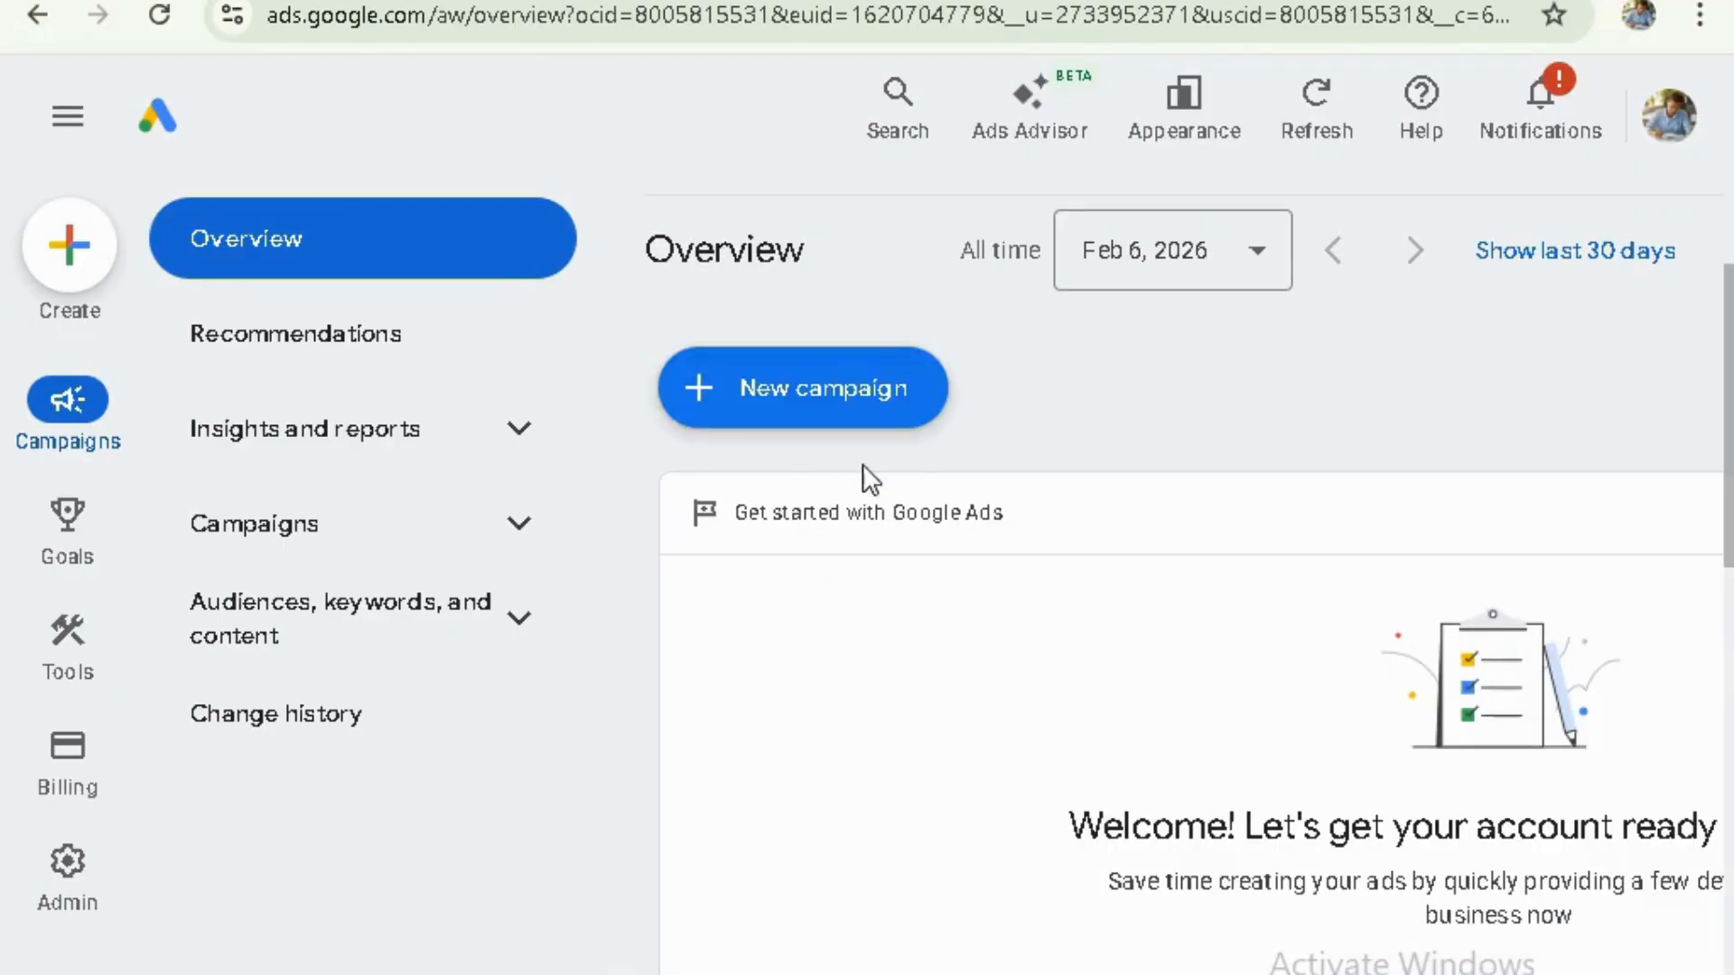